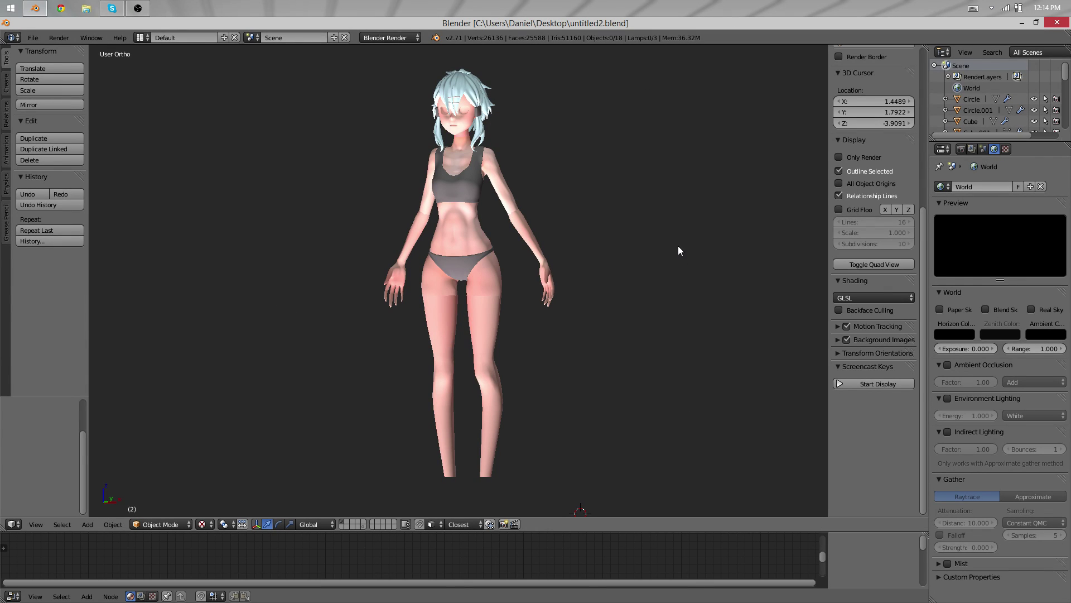
Examine the coloured character model's body, arm and face up close and from several sides
middle_drag(674, 252, 588, 318)
scroll(658, 329, down, 2)
scroll(631, 335, up, 3)
scroll(588, 318, up, 2)
shift+middle_drag(502, 262, 498, 350)
scroll(533, 239, up, 5)
middle_drag(534, 239, 470, 273)
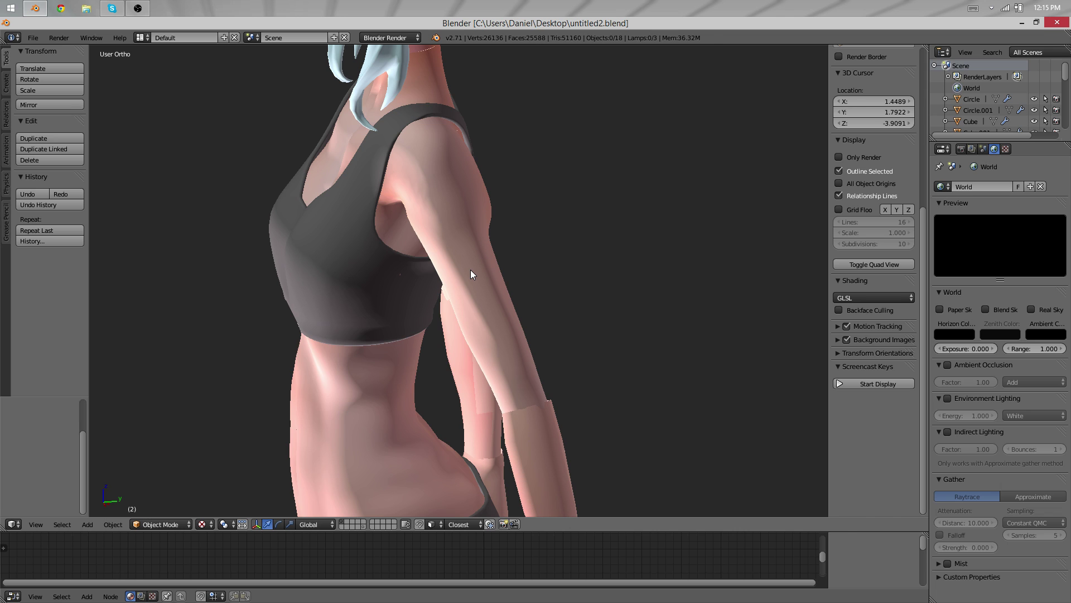
right_click(470, 269)
scroll(451, 267, down, 4)
scroll(414, 329, up, 3)
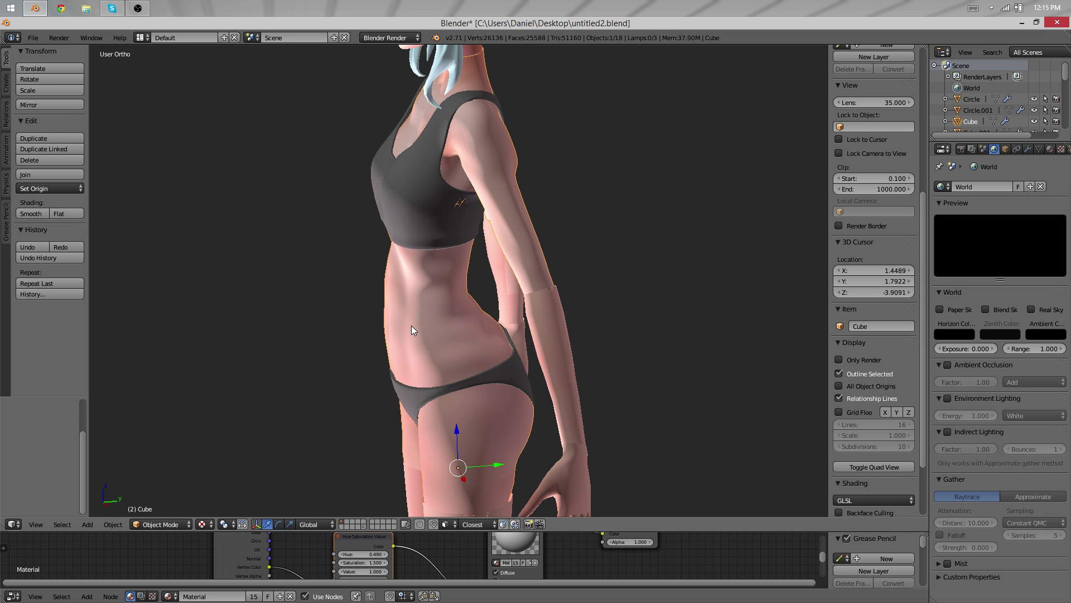
middle_drag(411, 326, 517, 238)
scroll(478, 259, up, 2)
scroll(477, 259, down, 2)
middle_drag(510, 323, 436, 219)
scroll(350, 312, up, 2)
scroll(351, 317, down, 2)
scroll(419, 327, up, 3)
scroll(420, 323, down, 3)
scroll(480, 346, down, 2)
scroll(475, 307, down, 1)
middle_drag(474, 312, 312, 223)
scroll(394, 286, up, 2)
Open the recent file untitled.blend
click(33, 38)
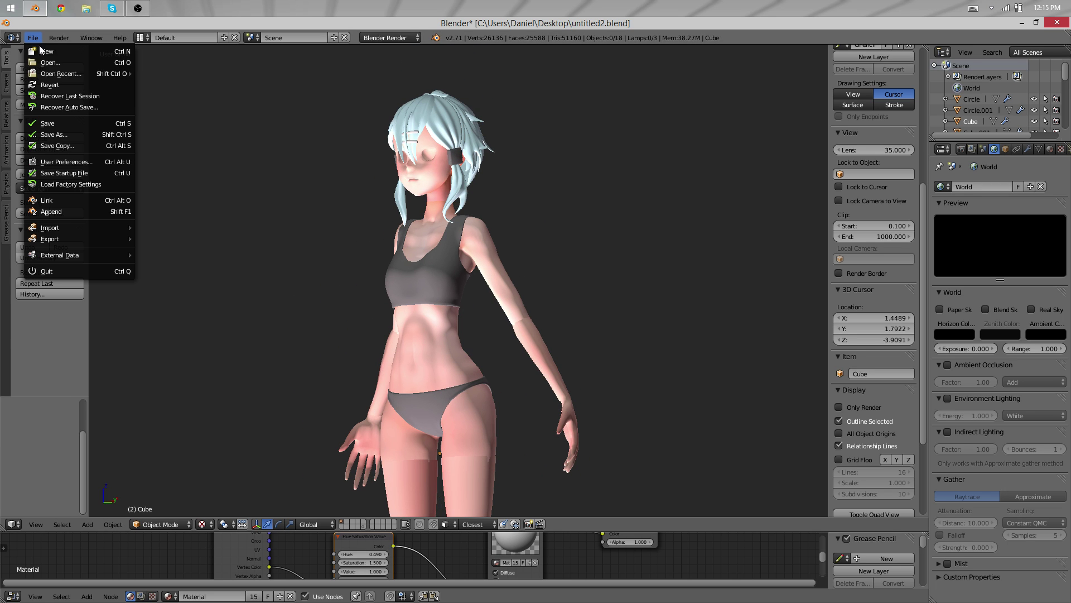
mouse_move(52, 72)
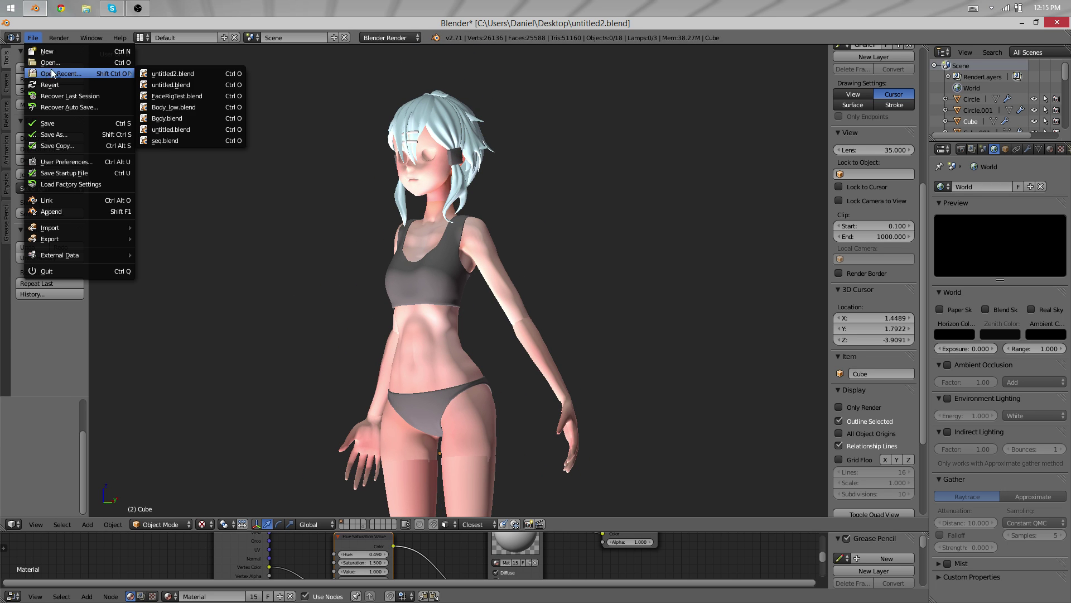
click(170, 85)
Examine the red matcap model's head from the side and the face in front view
middle_drag(354, 284, 459, 366)
scroll(450, 263, up, 5)
shift+middle_drag(464, 306, 546, 436)
middle_drag(527, 325, 333, 346)
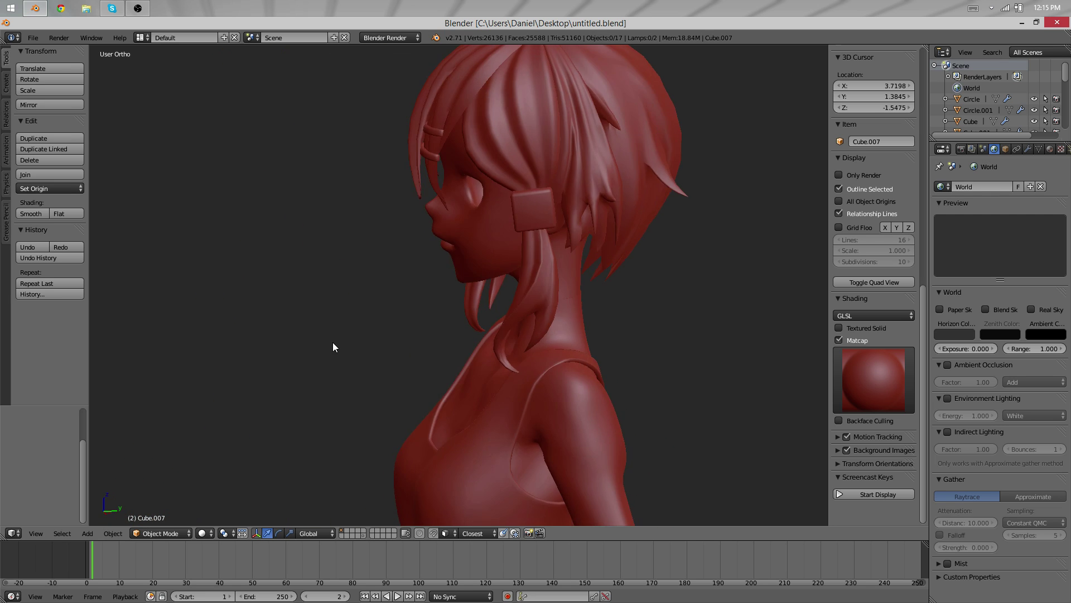
scroll(332, 347, down, 5)
middle_drag(378, 383, 562, 401)
scroll(564, 424, down, 2)
scroll(565, 451, up, 5)
middle_drag(564, 451, 421, 286)
scroll(437, 299, down, 2)
scroll(377, 259, up, 8)
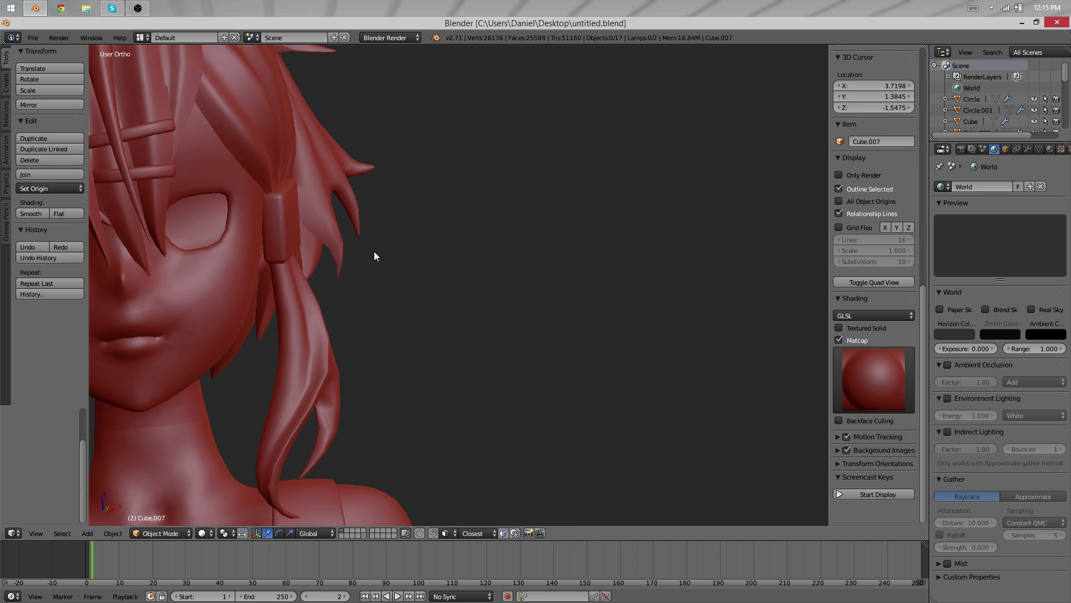
middle_drag(354, 238, 355, 223)
key(KP_1)
shift+middle_drag(239, 217, 481, 273)
scroll(481, 268, up, 2)
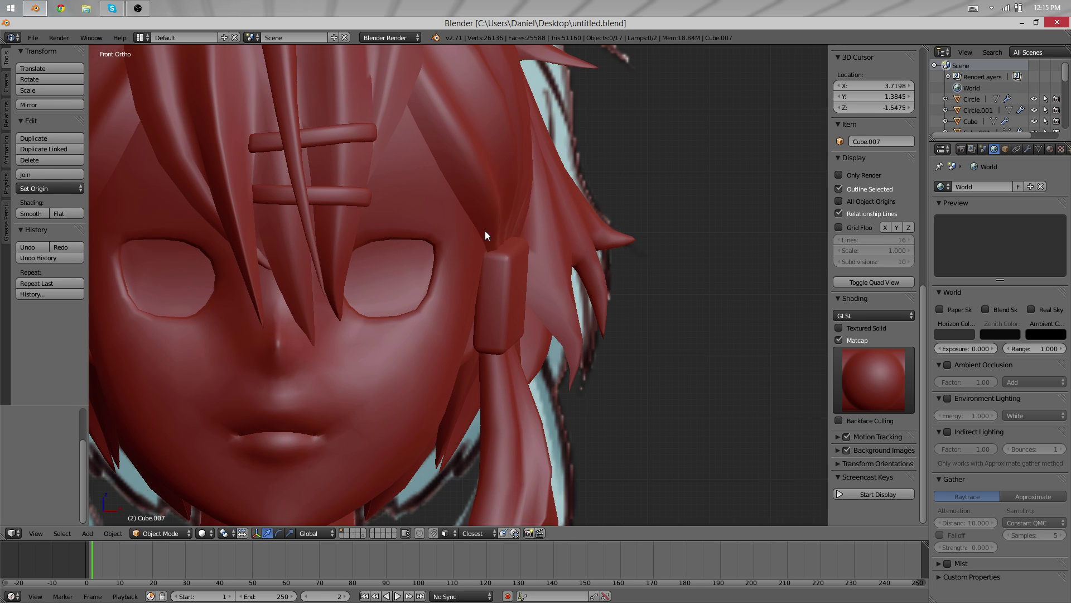
shift+middle_drag(428, 243, 491, 234)
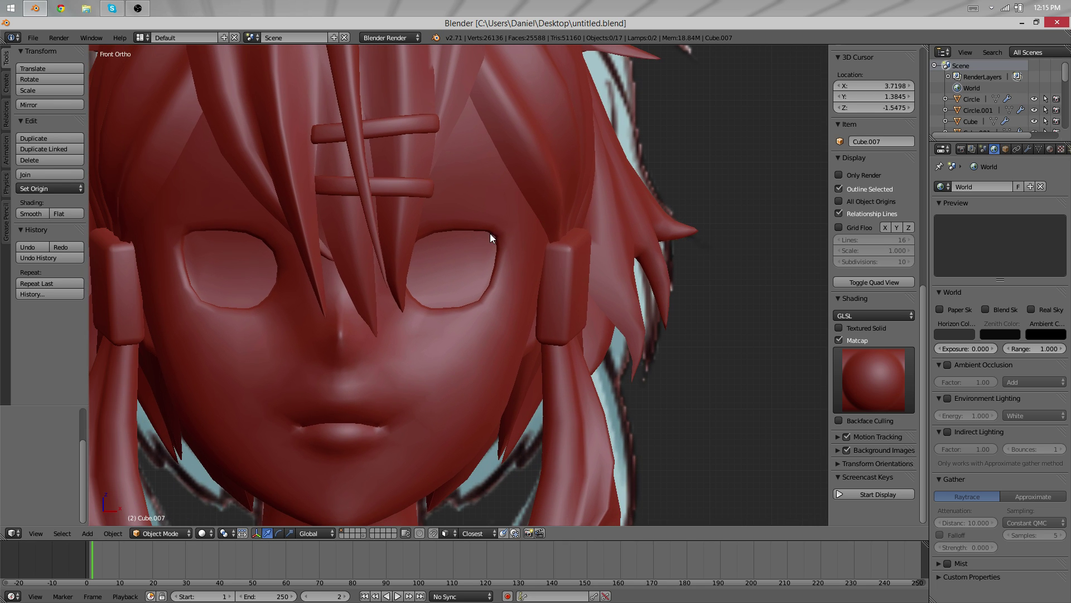
Replace the Outliner with a UV/Image Editor and show sinon_charactersheet_color.png centred on the face
click(942, 53)
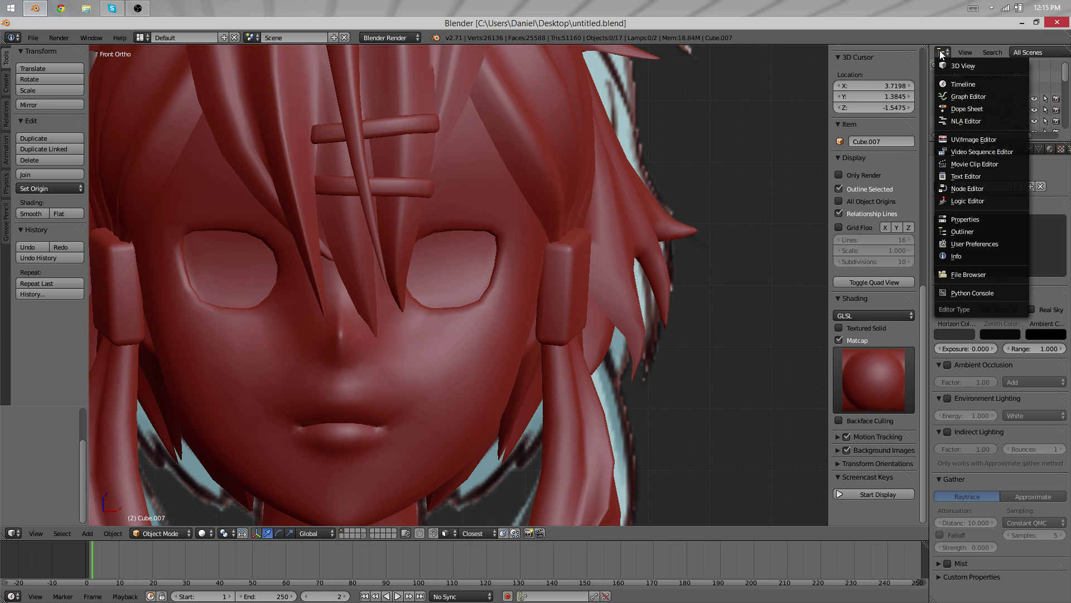
click(949, 139)
click(1015, 134)
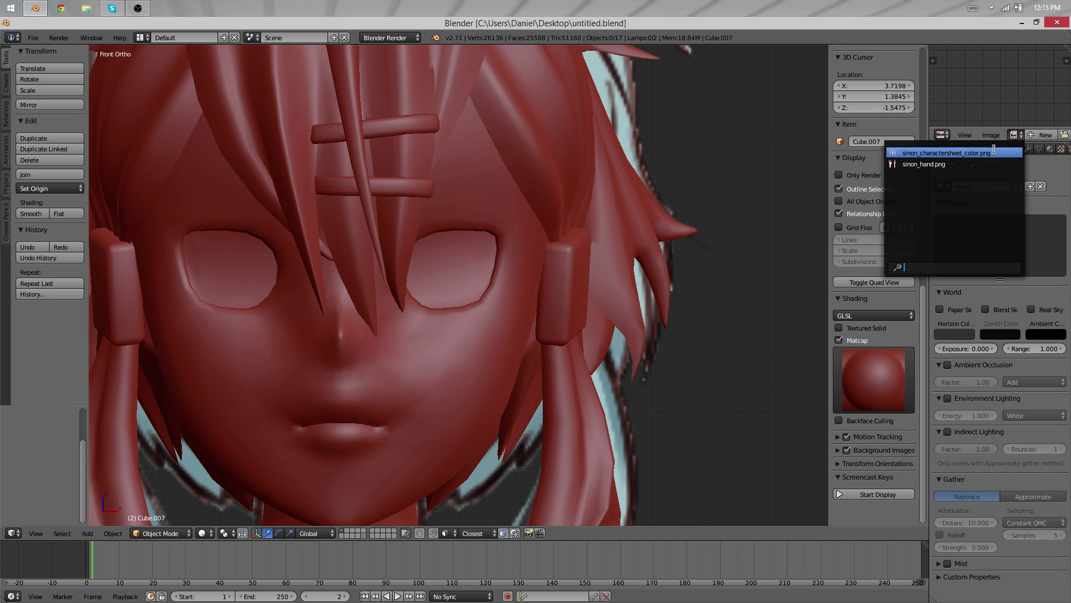
click(993, 151)
mouse_move(998, 94)
middle_down()
mouse_move(985, 61)
mouse_move(1013, 87)
middle_up()
middle_drag(954, 64, 1036, 69)
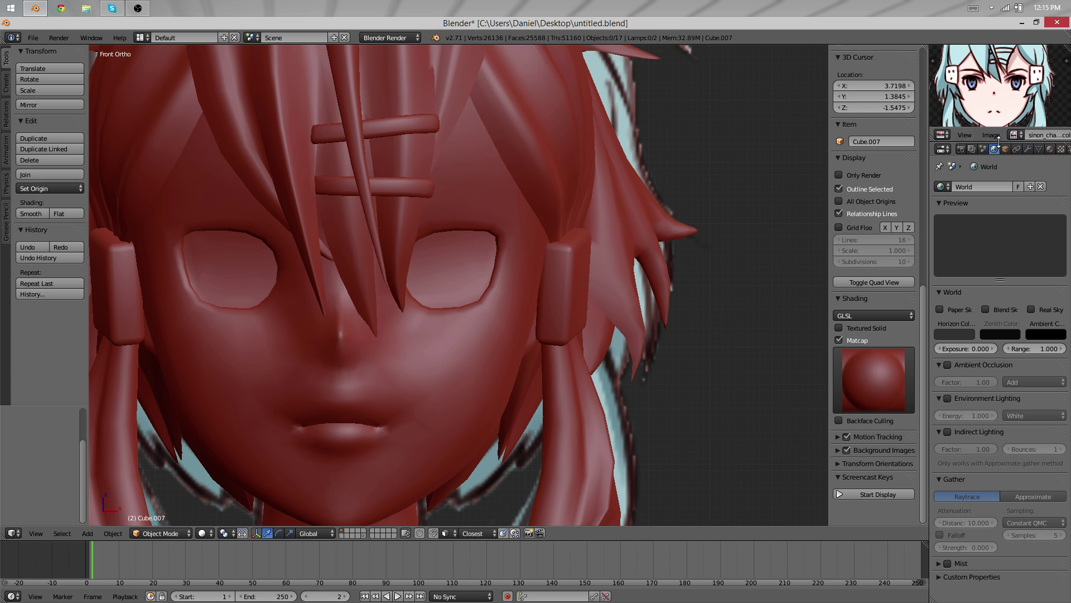
Enlarge the reference image area in height and width and frame the character's eyes in it
drag(999, 141, 996, 210)
scroll(987, 150, up, 4)
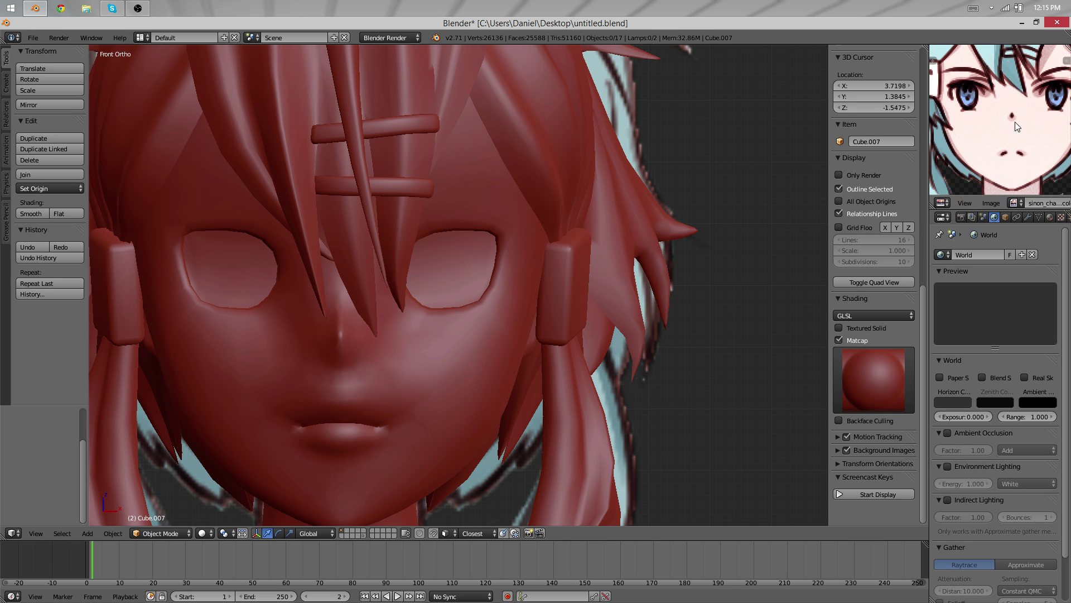
drag(925, 92, 880, 77)
middle_drag(940, 74, 917, 77)
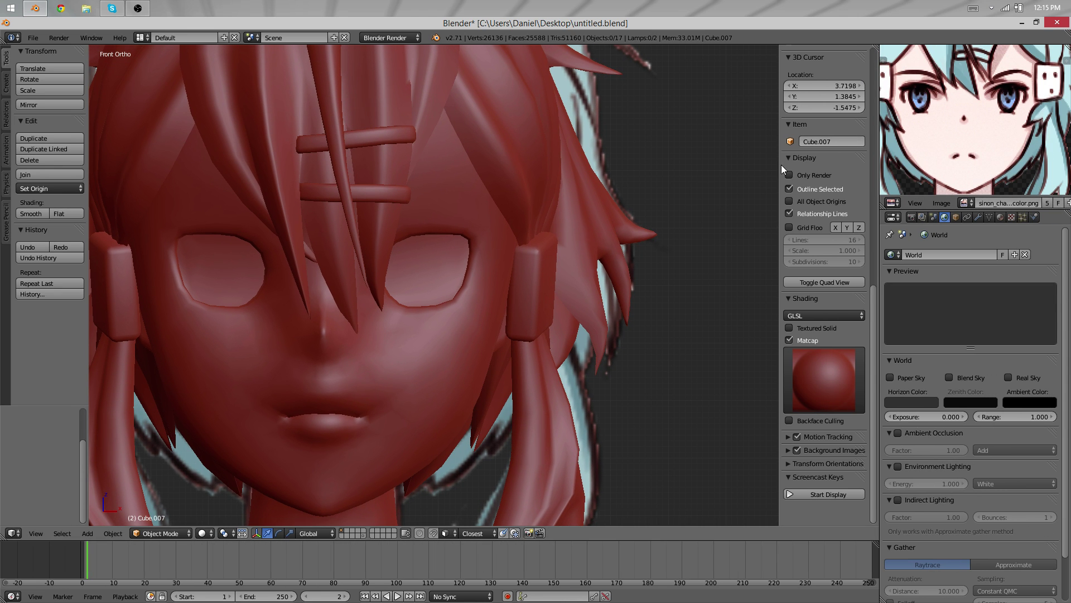
Put the head mesh in Edit Mode, enable proportional editing and try moving the eye opening's outer vertex along X
right_click(513, 273)
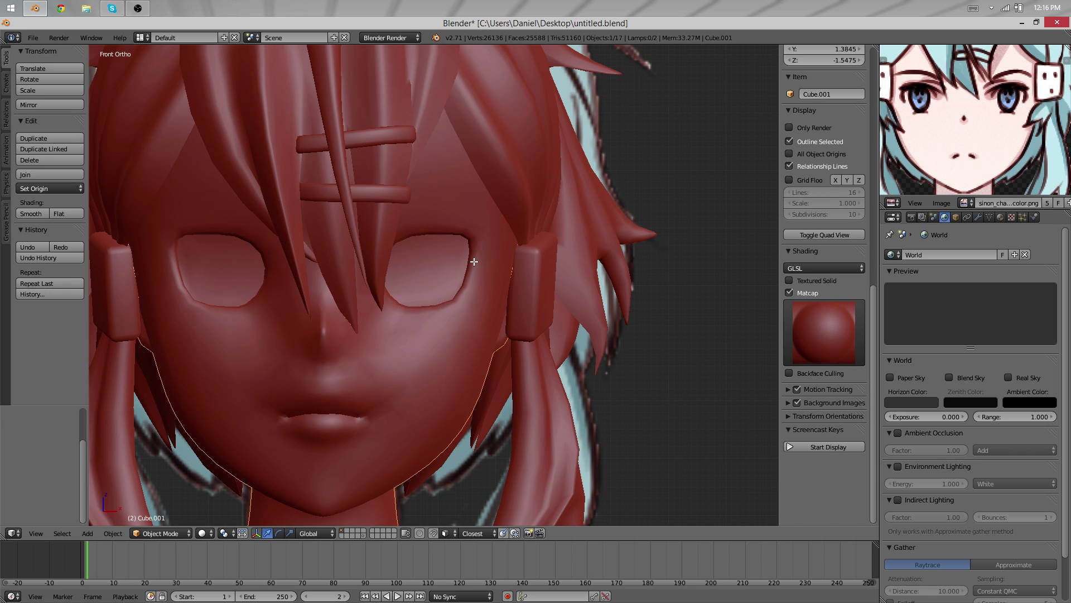
key(Tab)
alt+right_click(507, 258)
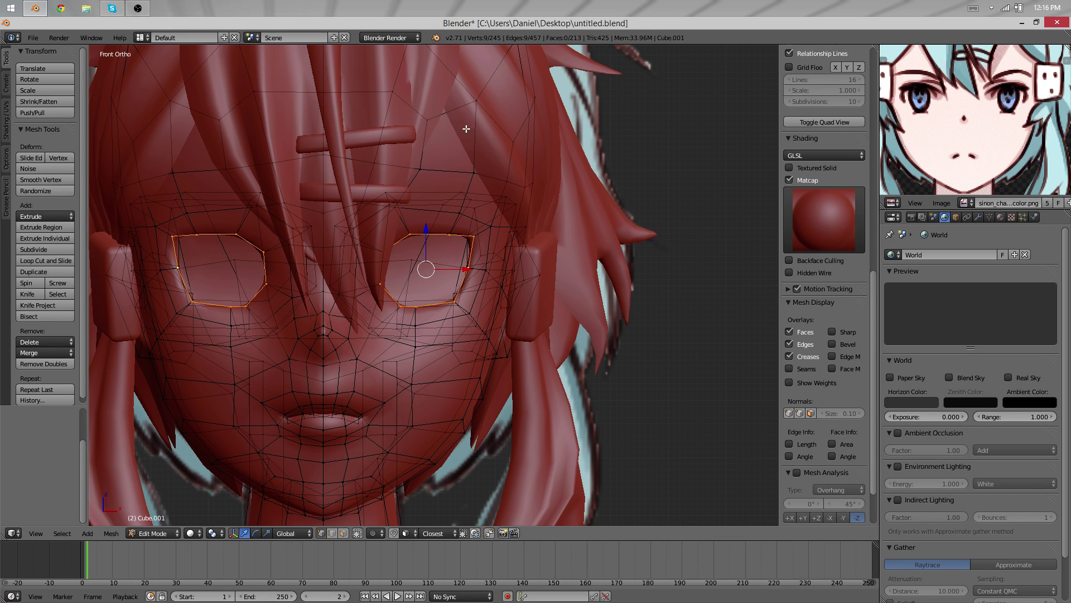
right_click(538, 127)
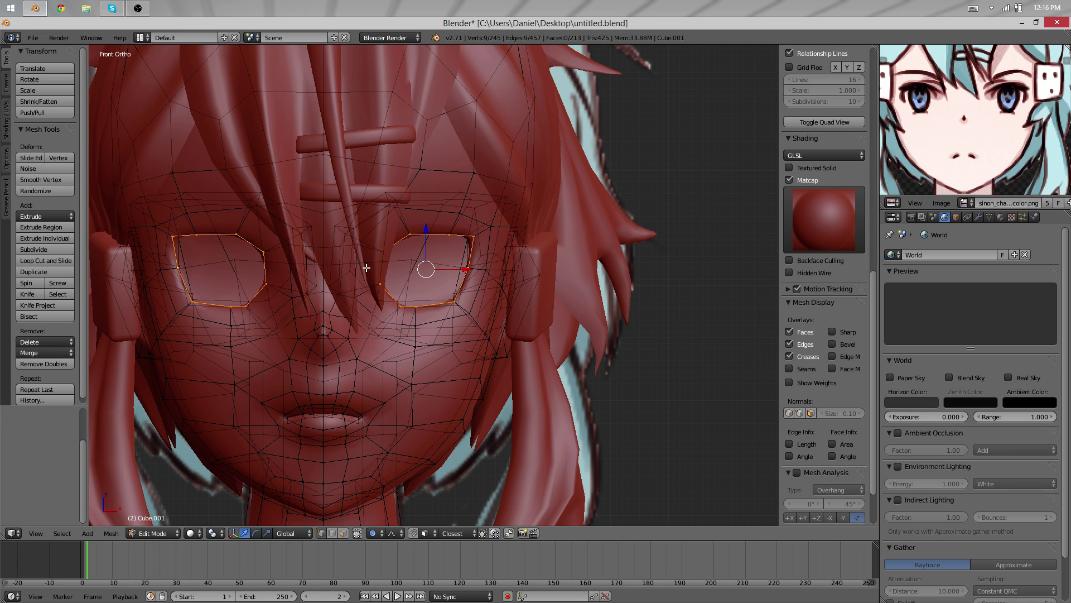
right_click(477, 248)
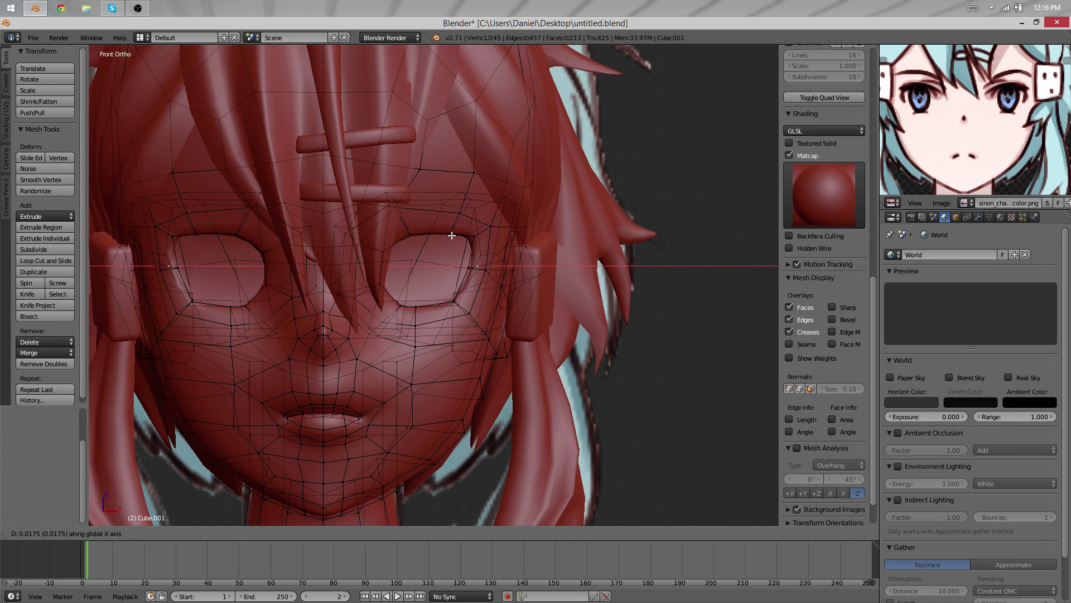
click(452, 235)
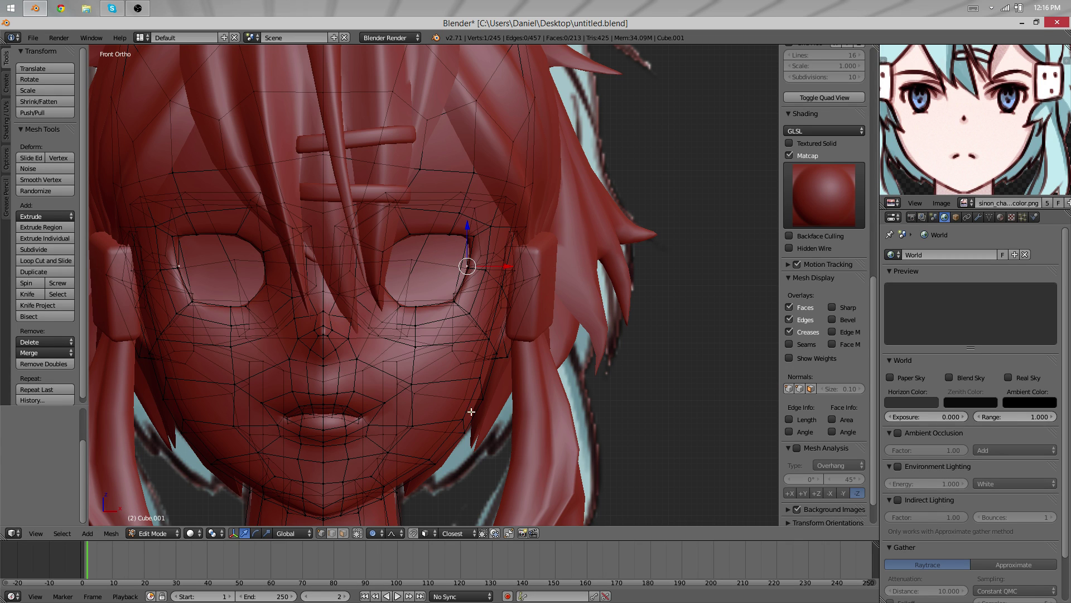
Compare the eye openings with the background reference in wireframe and solid display, including from an angled view
scroll(462, 416, down, 4)
scroll(462, 416, up, 4)
key(z)
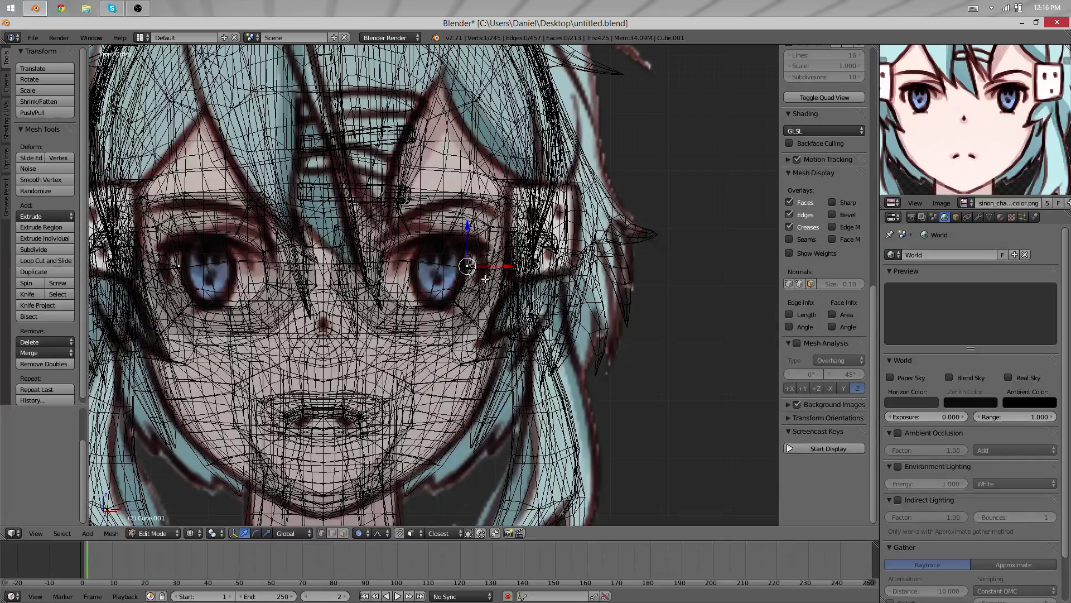
key(z)
mouse_move(495, 244)
middle_down()
mouse_move(459, 285)
mouse_move(488, 257)
mouse_move(497, 261)
middle_up()
scroll(486, 277, up, 1)
key(z)
key(z)
mouse_move(430, 352)
middle_down()
mouse_move(412, 373)
mouse_move(424, 340)
middle_up()
scroll(446, 365, down, 6)
key(KP_5)
key(KP_5)
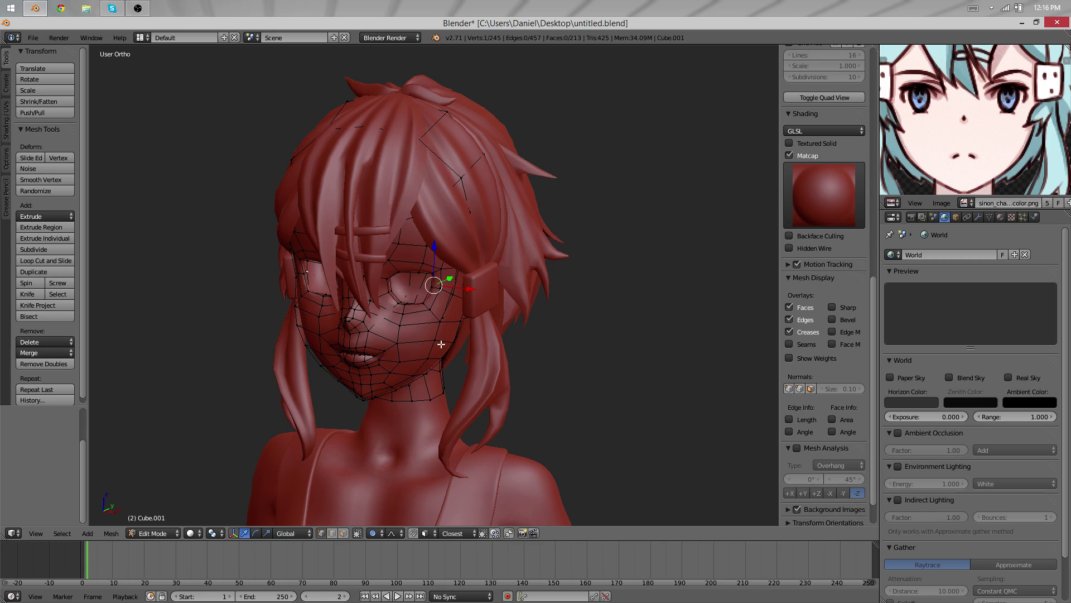
key(super+Down)
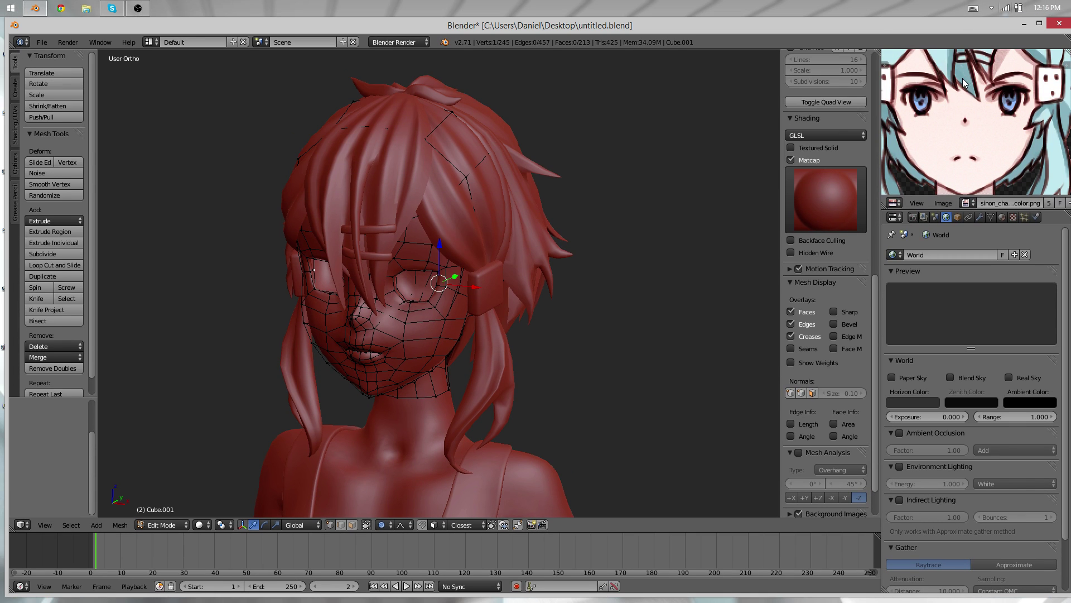
double_click(858, 28)
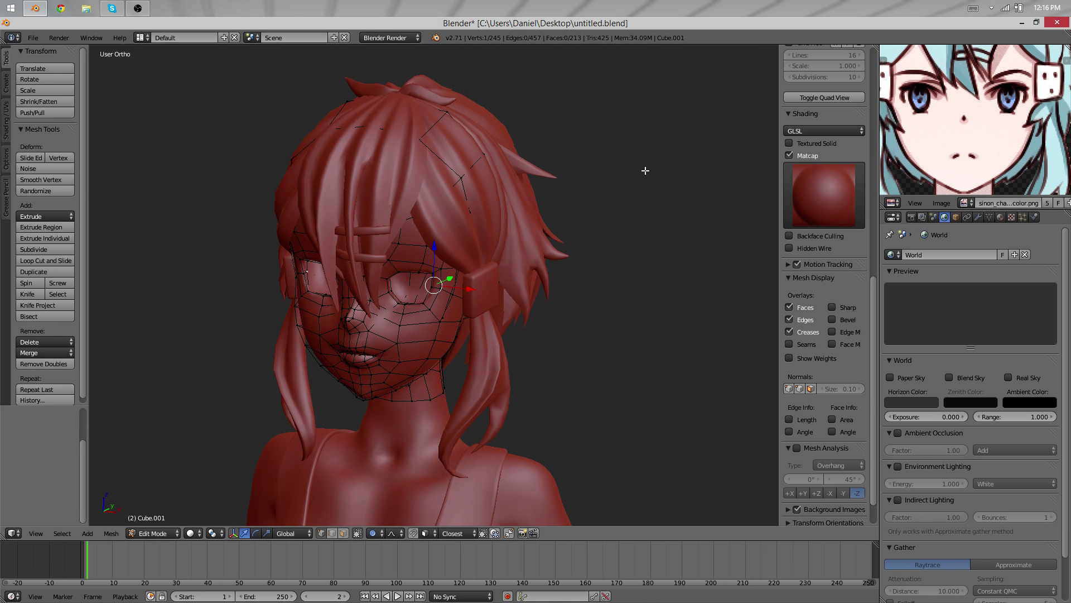
Move the vertex on the eye opening's outer edge slightly outward using proportional editing with a small radius
scroll(531, 227, up, 6)
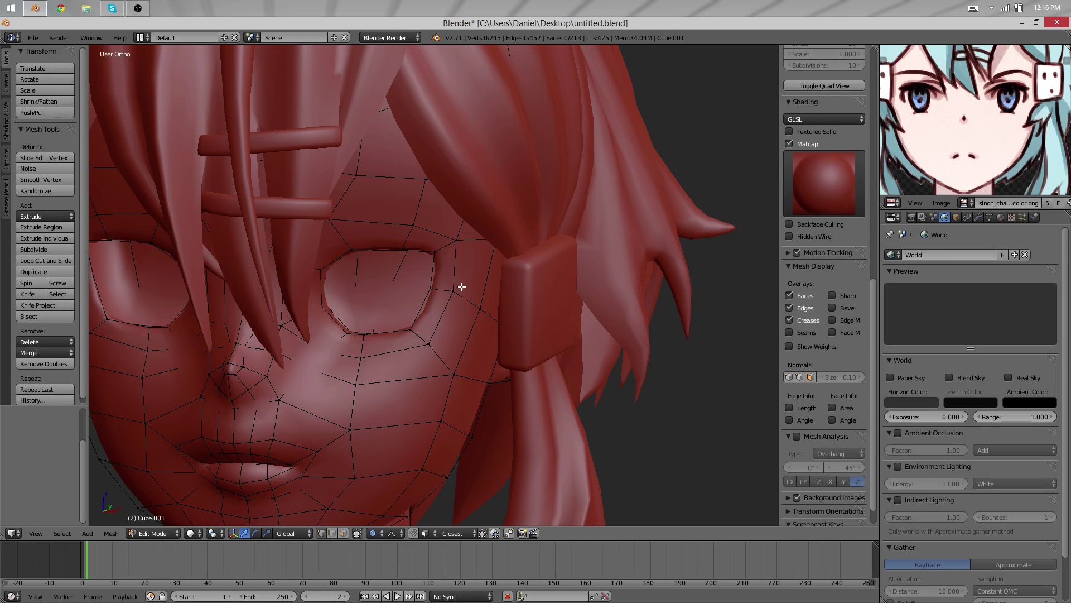
right_click(453, 290)
middle_drag(453, 290, 433, 288)
right_click(434, 287)
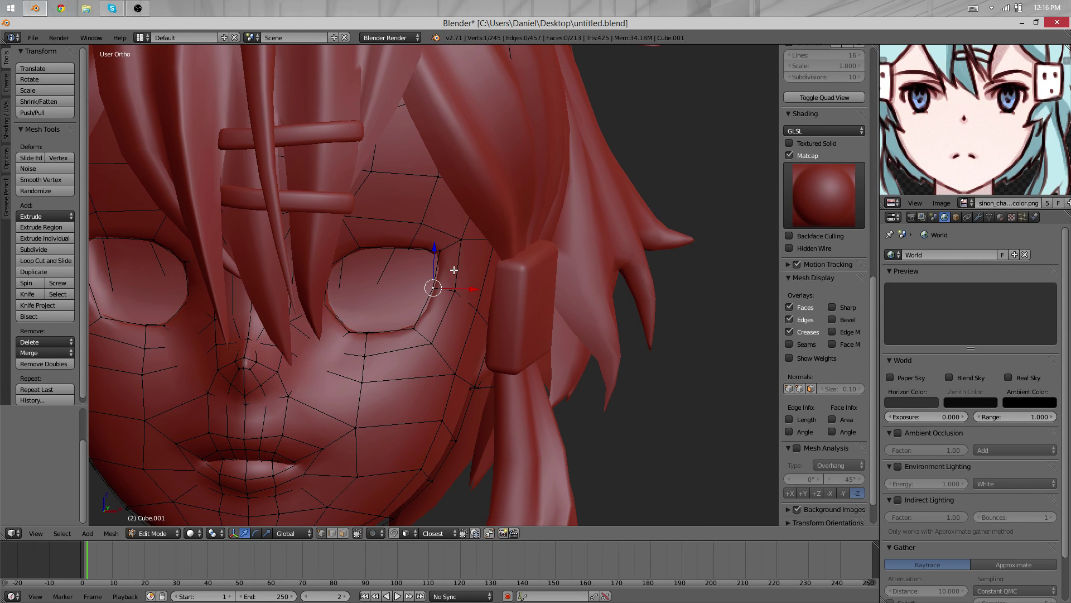
key(g)
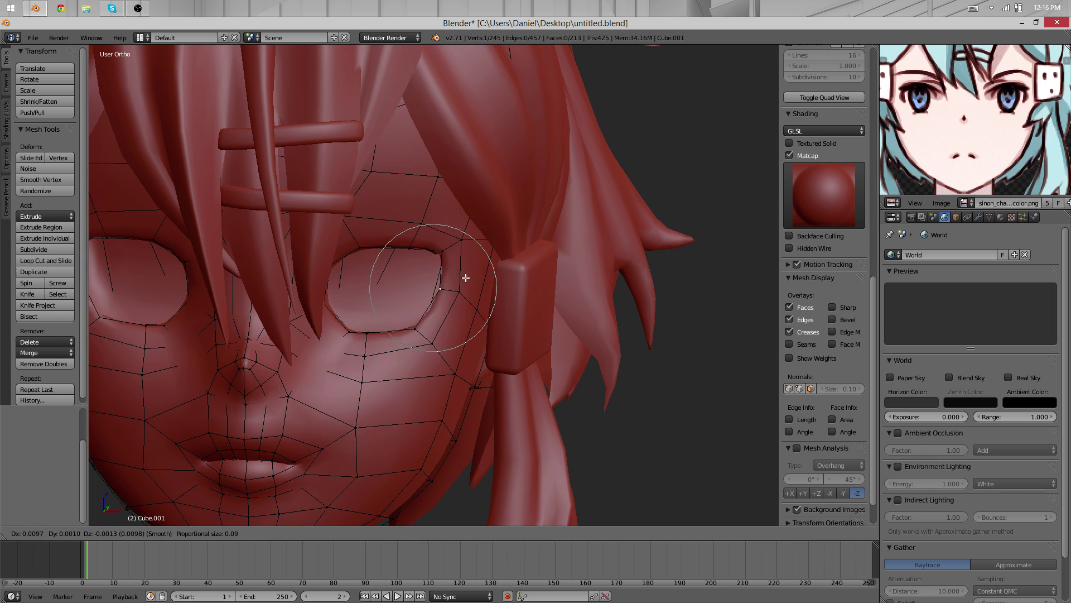
scroll(465, 287, down, 5)
right_click(486, 278)
middle_drag(486, 277, 445, 284)
key(g)
click(454, 284)
Check the adjusted eye shape in front view, comparing object, edit and wireframe display with the background reference
key(Tab)
key(KP_1)
scroll(441, 286, down, 4)
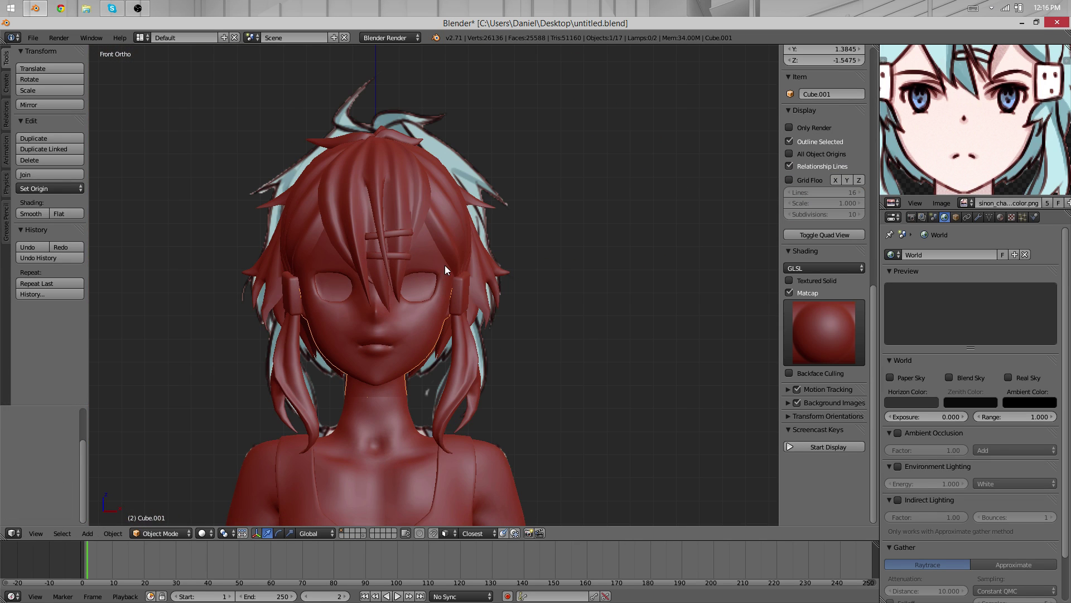
scroll(445, 267, up, 5)
key(z)
key(z)
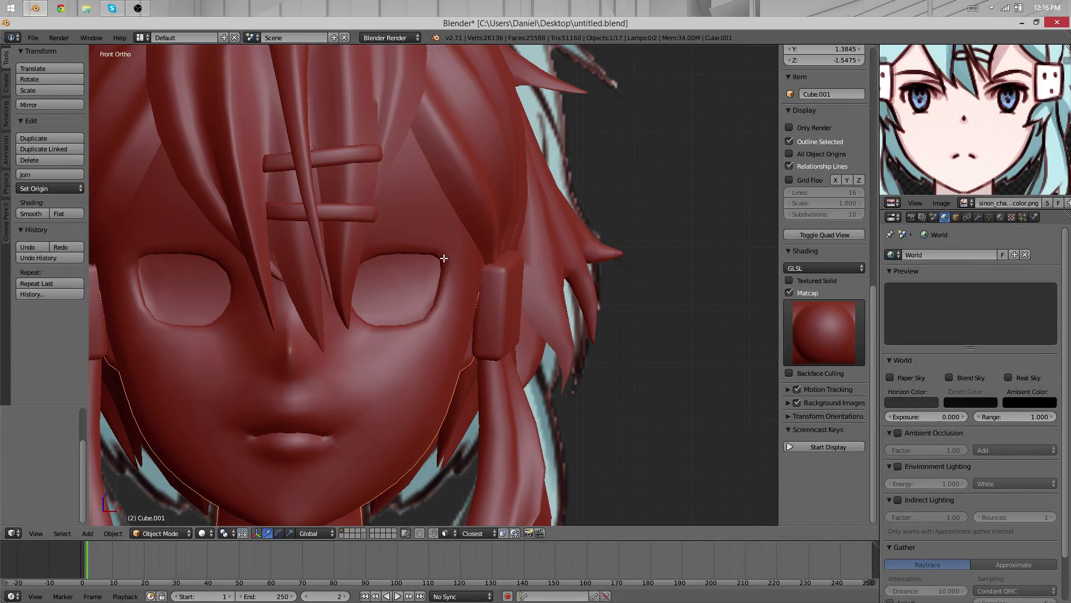
key(Tab)
key(z)
key(z)
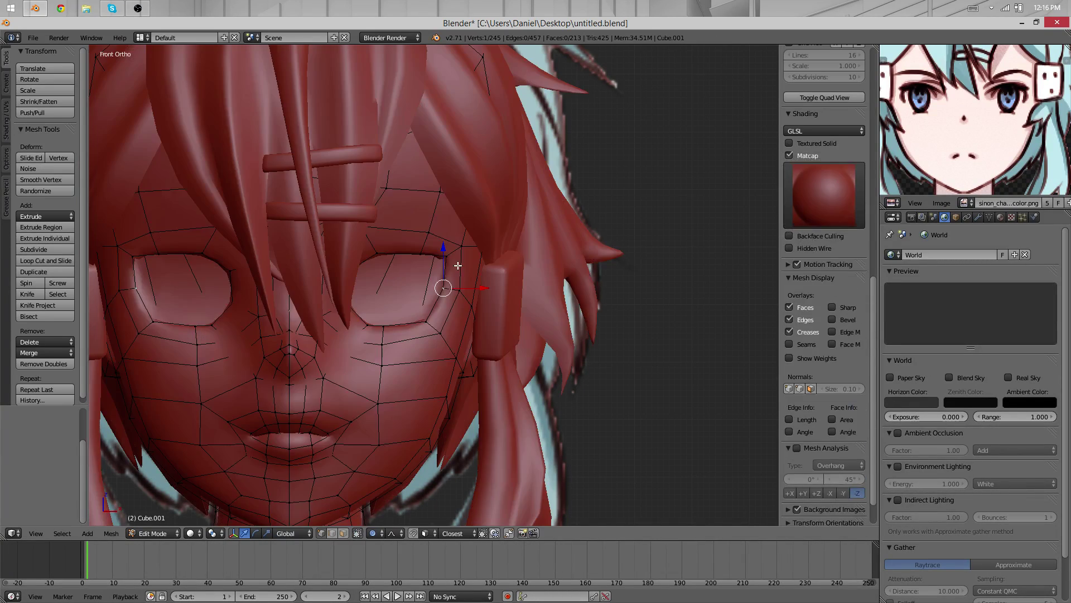
key(Tab)
key(Tab)
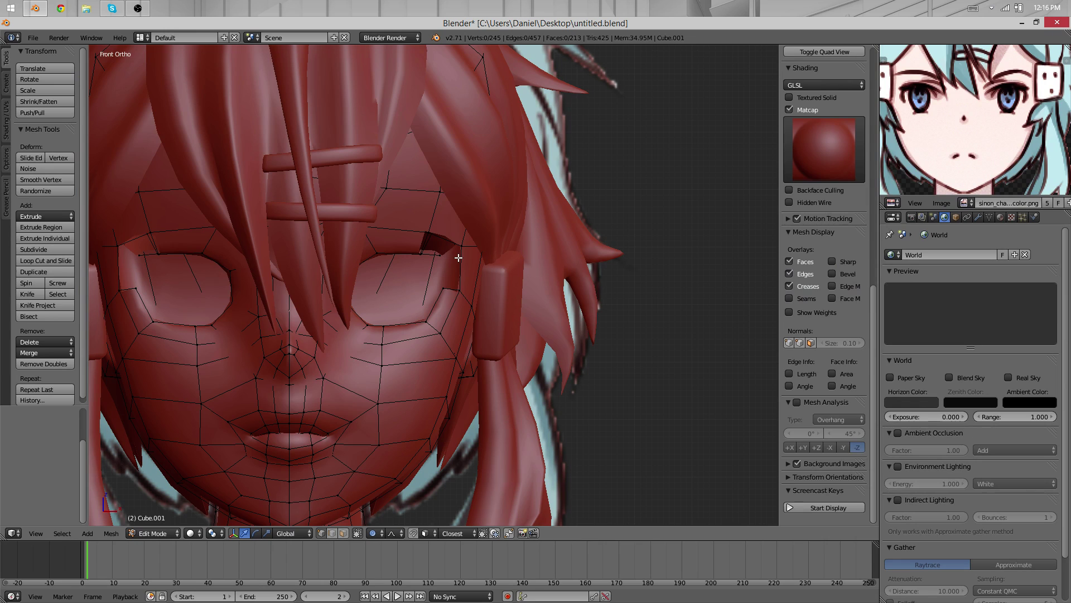
Reposition the eye opening's upper outer corner vertex and the neighbouring upper eyelid vertex with proportional editing
right_click(454, 257)
key(g)
click(466, 254)
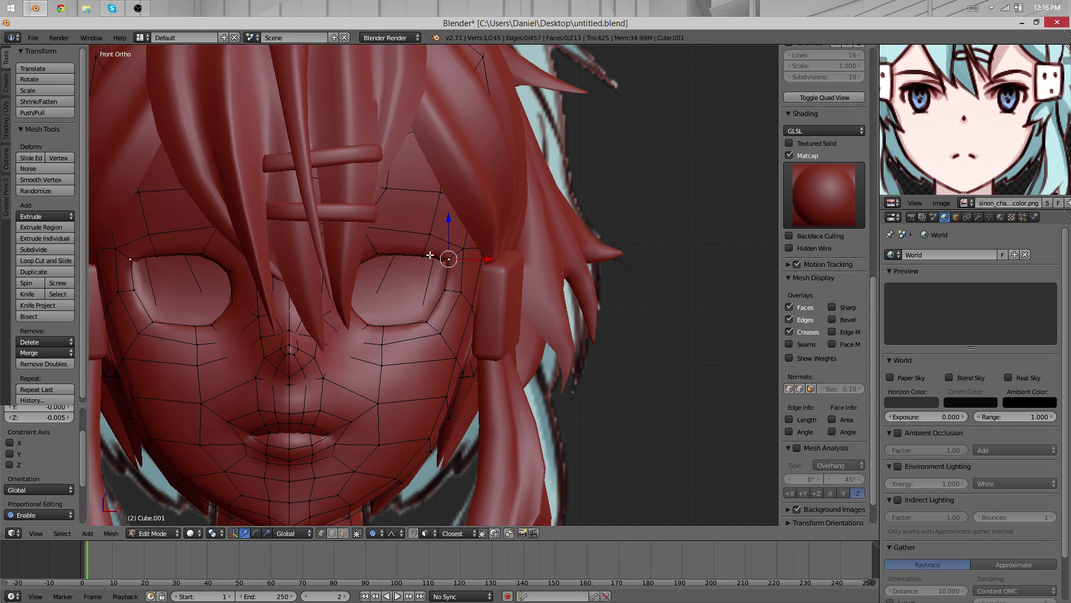
right_click(430, 253)
key(g)
click(433, 249)
key(g)
click(427, 253)
Move the lower outer vertex of the eye opening slightly and clear the selection
key(g)
click(432, 321)
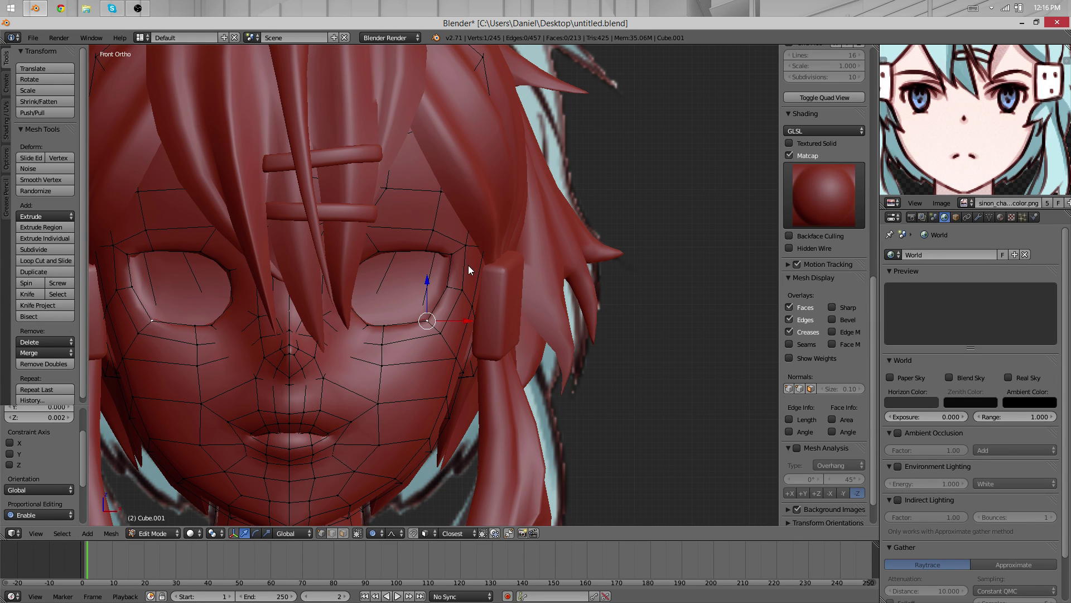
key(a)
Nudge the eye opening's upper outer corner vertex with proportional editing in a close-up front view
scroll(454, 253, down, 3)
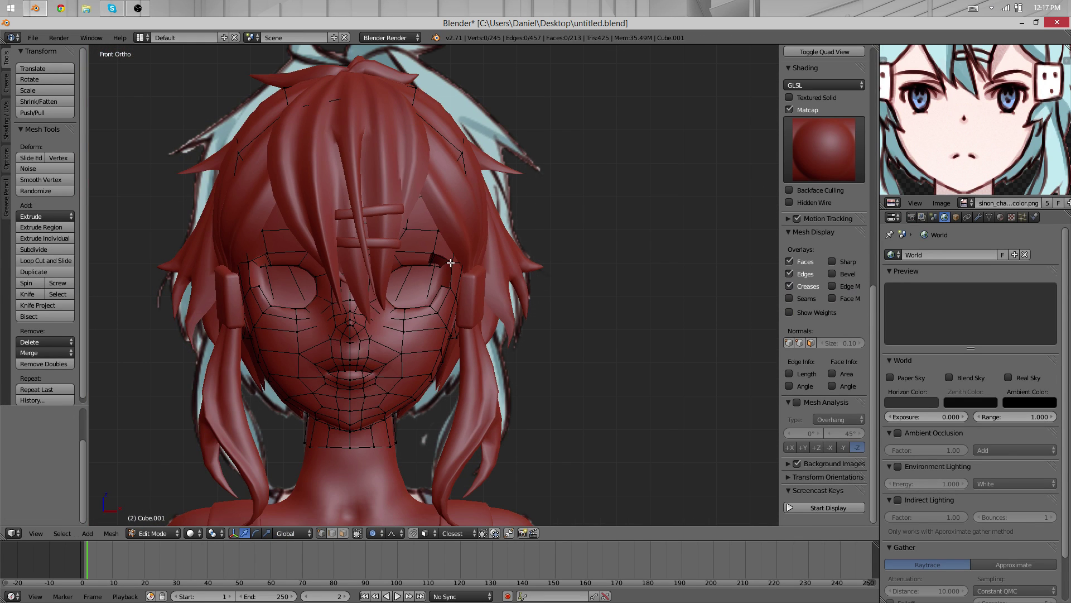
scroll(450, 262, up, 8)
right_click(478, 235)
key(g)
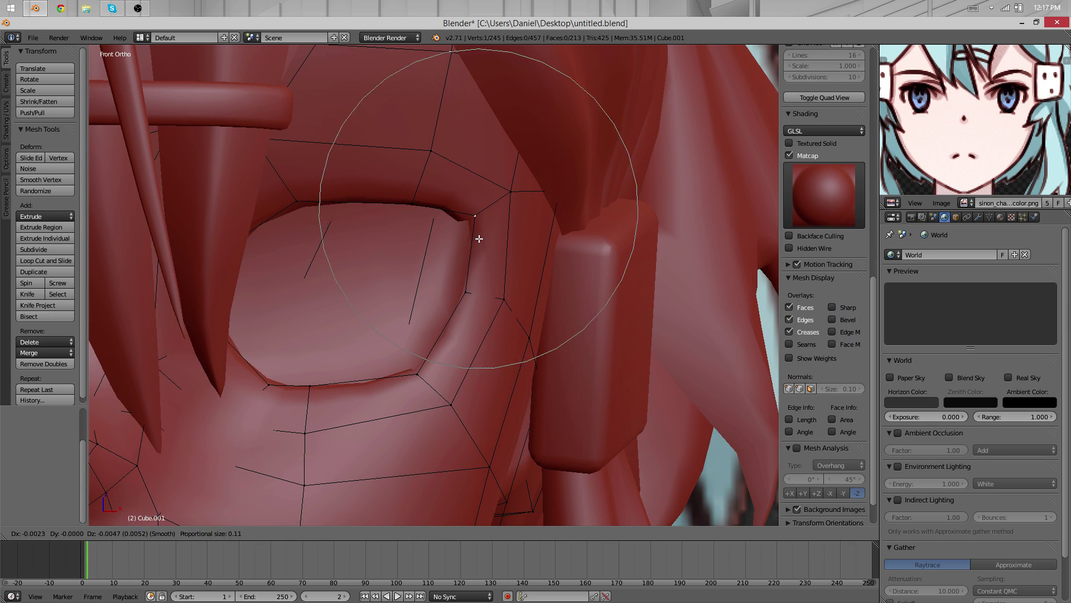
click(471, 243)
Inspect the eye opening up close in perspective view, undo the last edit and clear the selection
key(Tab)
middle_drag(374, 262, 524, 274)
scroll(491, 215, up, 2)
key(Tab)
scroll(412, 259, up, 7)
key(KP_5)
mouse_move(411, 258)
middle_down()
mouse_move(469, 283)
mouse_move(519, 282)
mouse_move(353, 430)
mouse_move(430, 356)
mouse_move(379, 343)
mouse_move(481, 302)
mouse_move(387, 304)
mouse_move(420, 210)
mouse_move(426, 400)
mouse_move(442, 307)
mouse_move(617, 402)
mouse_move(499, 261)
mouse_move(372, 140)
mouse_move(294, 225)
mouse_move(559, 290)
mouse_move(507, 304)
mouse_move(507, 266)
mouse_move(547, 253)
mouse_move(486, 246)
mouse_move(583, 313)
mouse_move(433, 337)
mouse_move(330, 306)
mouse_move(493, 284)
mouse_move(481, 286)
mouse_move(520, 400)
mouse_move(385, 335)
mouse_move(402, 248)
middle_up()
key(ctrl+z)
key(a)
Select the two vertices of the outer upper eyelid edge and move the edge with proportional editing disabled
middle_drag(424, 315, 431, 294)
middle_drag(564, 299, 412, 262)
right_click(413, 262)
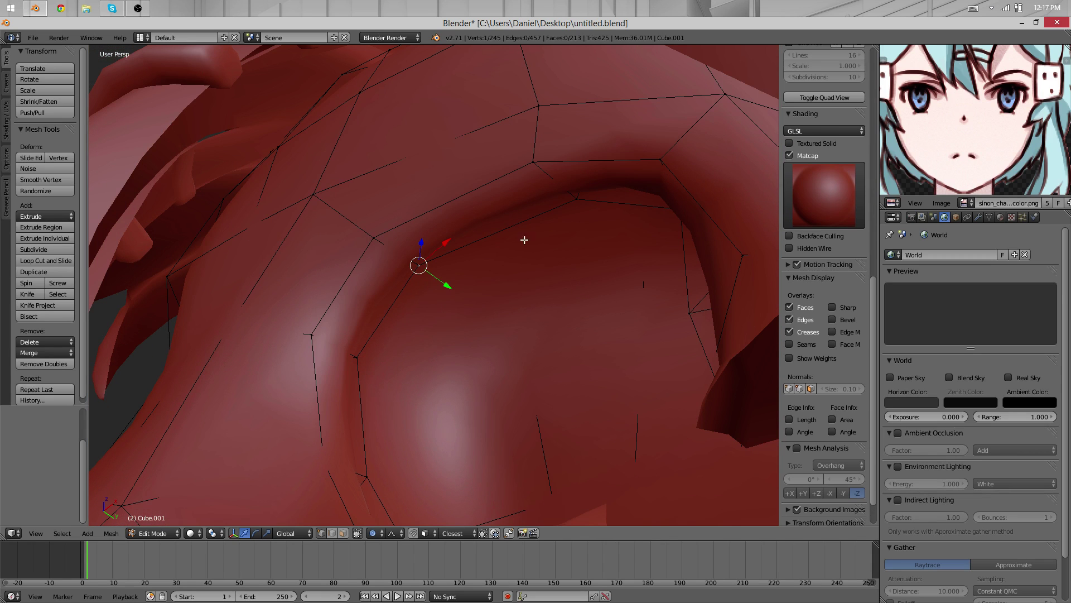
shift+right_click(568, 200)
middle_drag(569, 199, 368, 247)
key(g)
right_click(365, 236)
click(507, 222)
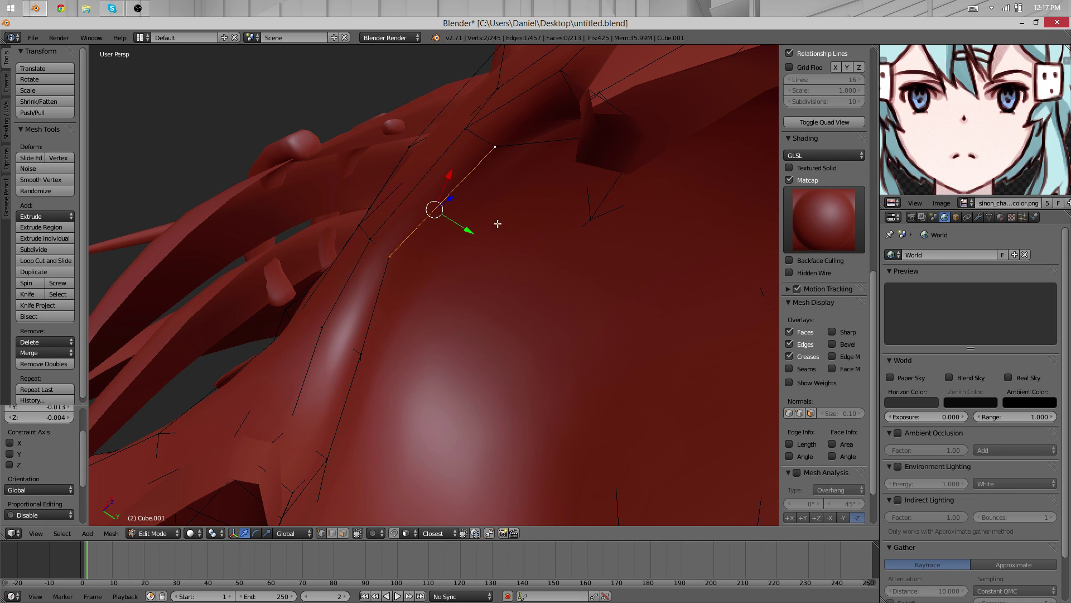
Adjust the outer upper eyelid edge once more and move a single neighbouring rim vertex without proportional editing
click(523, 220)
key(g)
click(518, 214)
middle_drag(569, 218, 572, 172)
right_click(612, 210)
key(g)
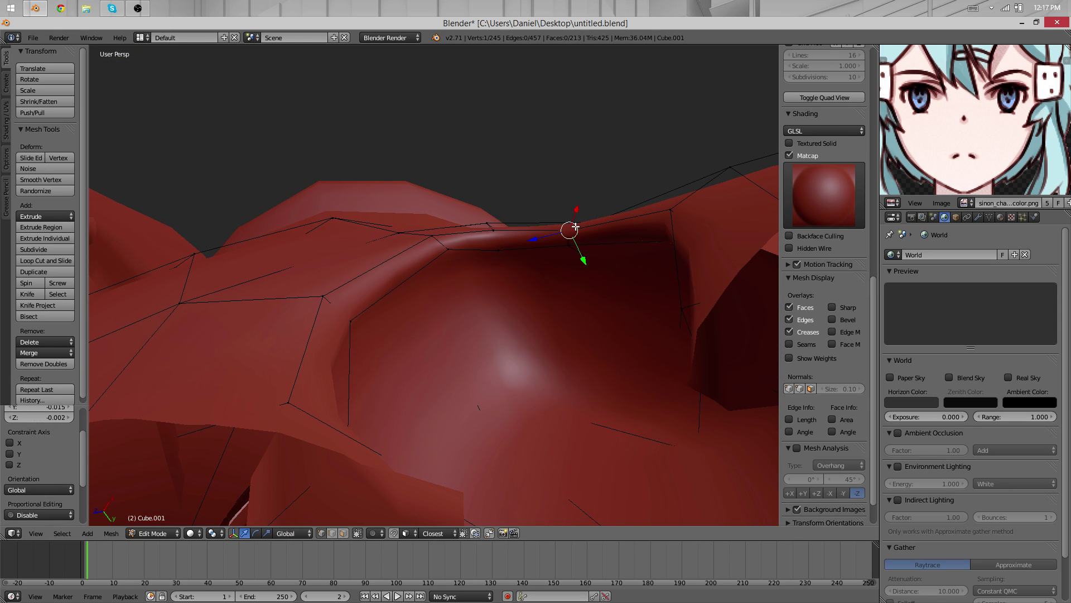
click(505, 218)
key(Tab)
Select the two outer side vertices of the eye opening and move them slightly inward with proportional editing enabled
middle_drag(568, 194, 467, 308)
scroll(630, 333, down, 5)
key(a)
scroll(467, 308, up, 4)
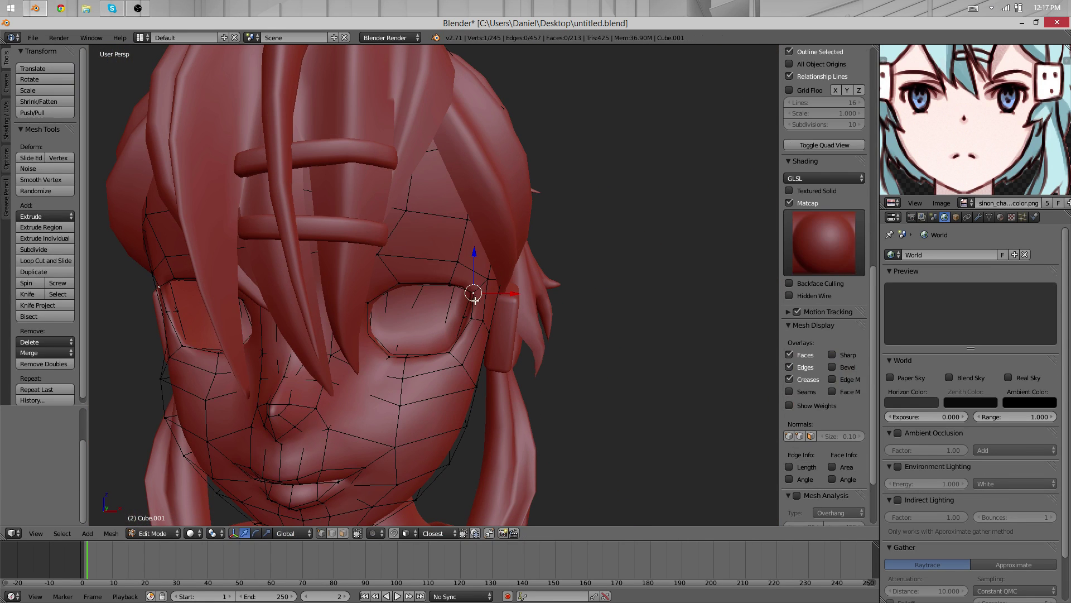
shift+right_click(472, 320)
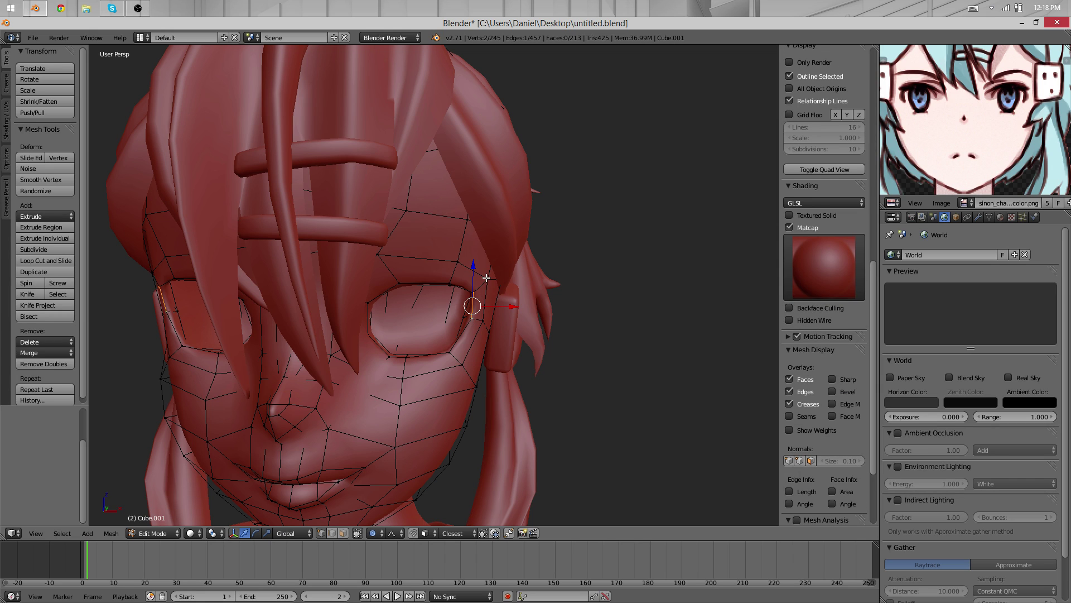
key(g)
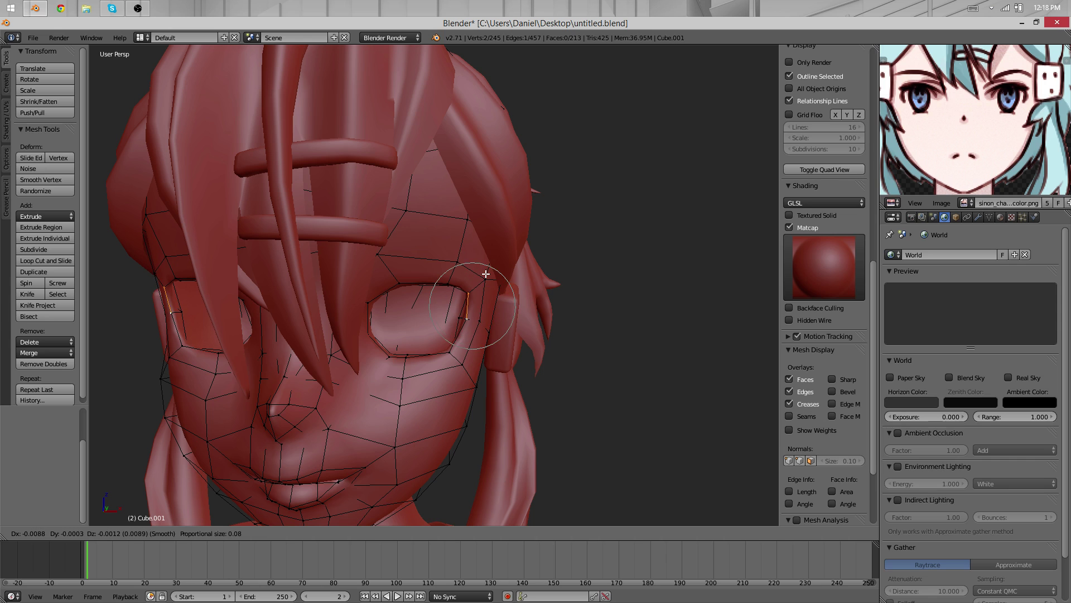
click(484, 274)
key(Tab)
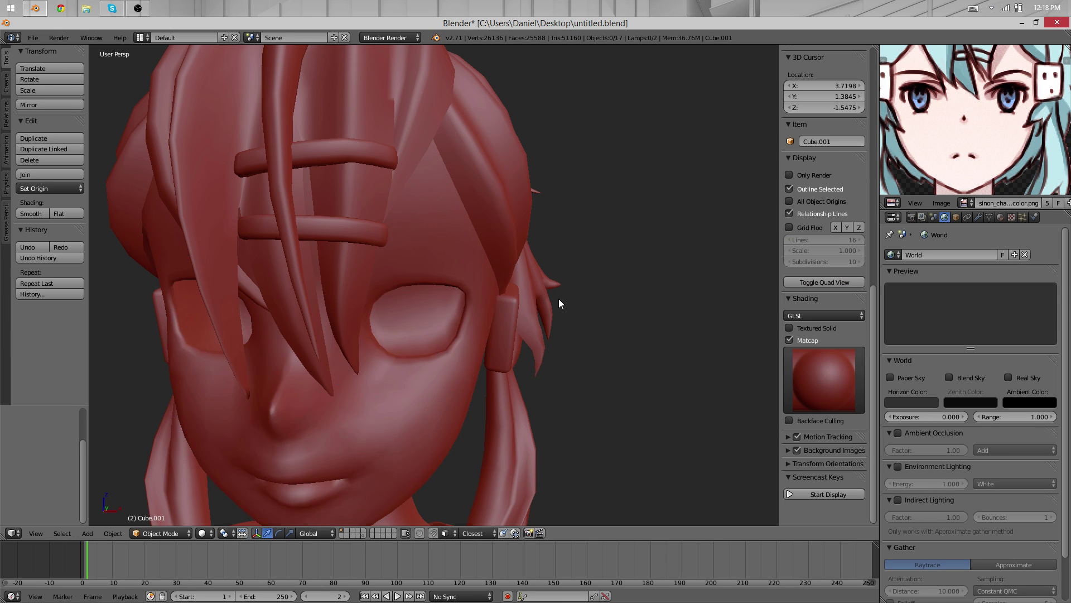
Examine the smoothed head from behind and from the front, both close up and at a distance
middle_drag(562, 304, 280, 269)
scroll(280, 269, up, 5)
shift+middle_drag(341, 240, 493, 105)
scroll(494, 135, down, 3)
scroll(494, 135, down, 5)
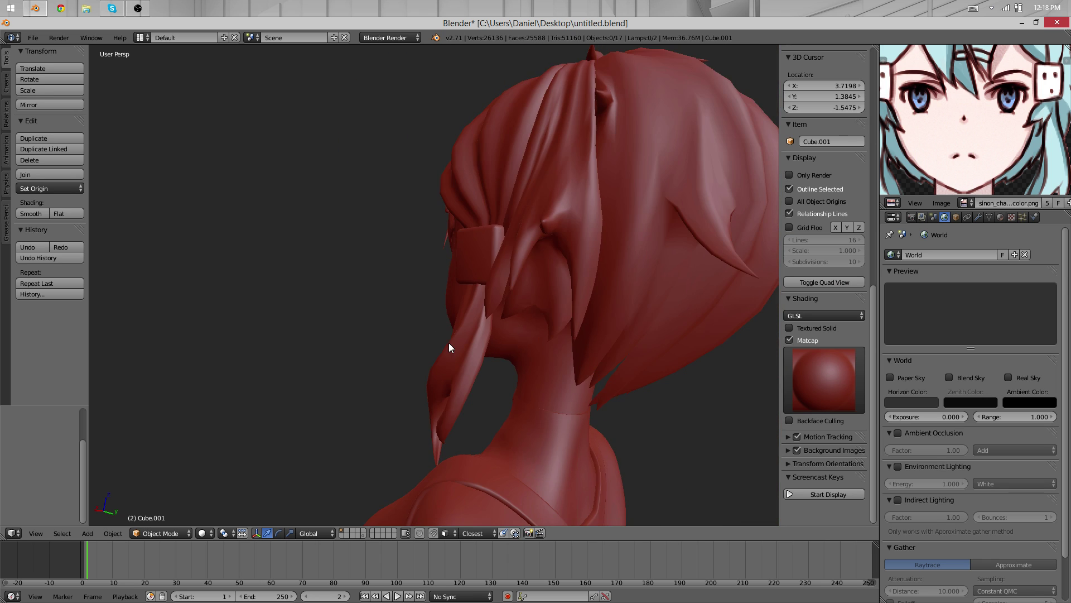
middle_drag(448, 343, 460, 281)
scroll(563, 275, down, 6)
key(KP_1)
scroll(454, 259, up, 10)
scroll(449, 265, down, 2)
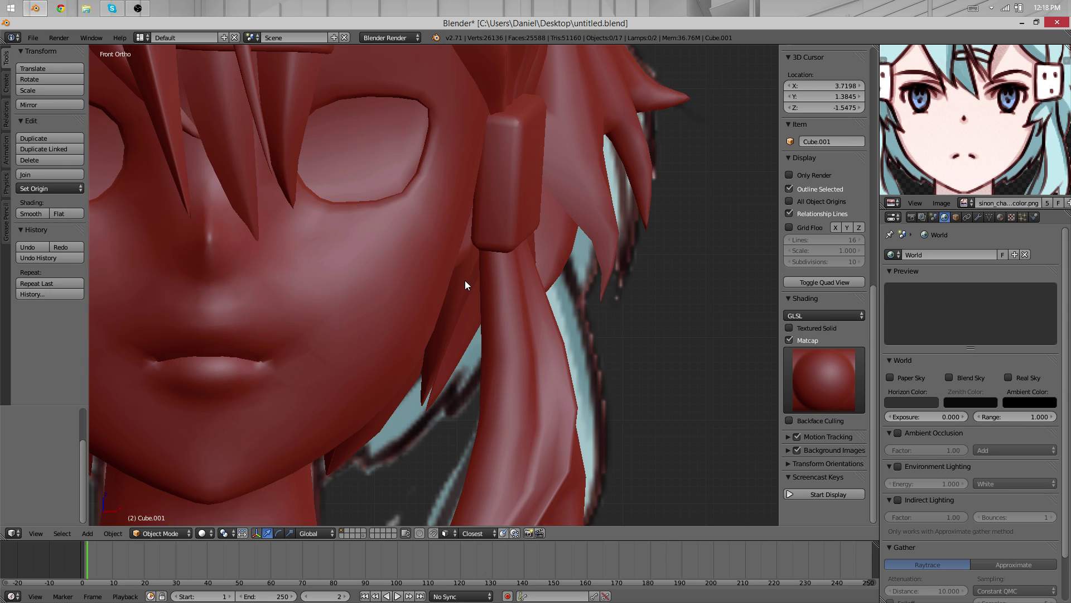
scroll(464, 280, up, 3)
scroll(434, 263, down, 3)
scroll(494, 314, down, 2)
scroll(473, 327, down, 4)
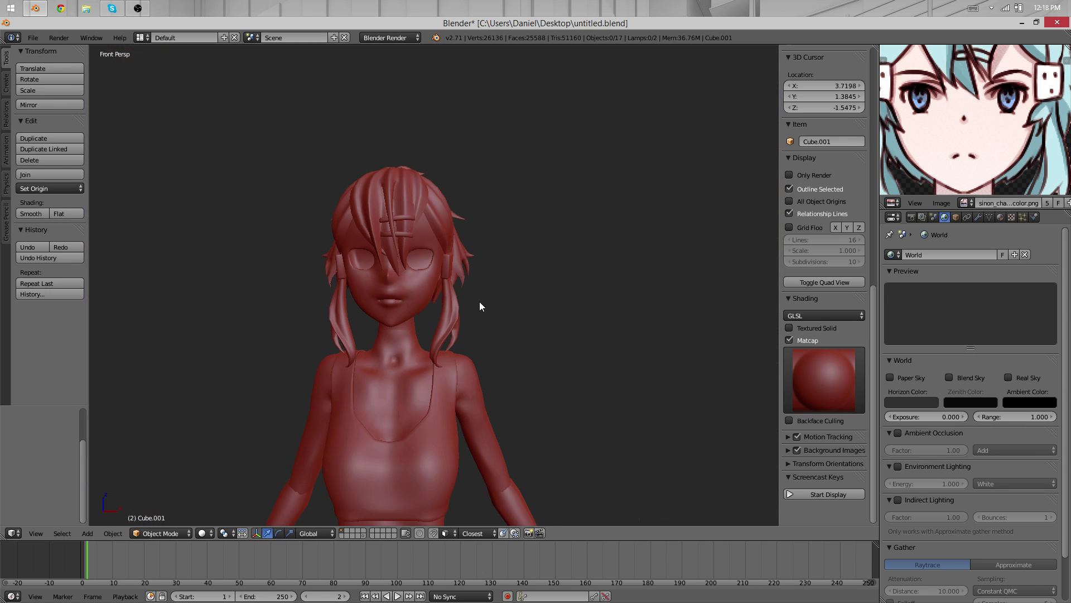
scroll(498, 301, up, 2)
scroll(842, 209, up, 10)
scroll(835, 214, up, 1)
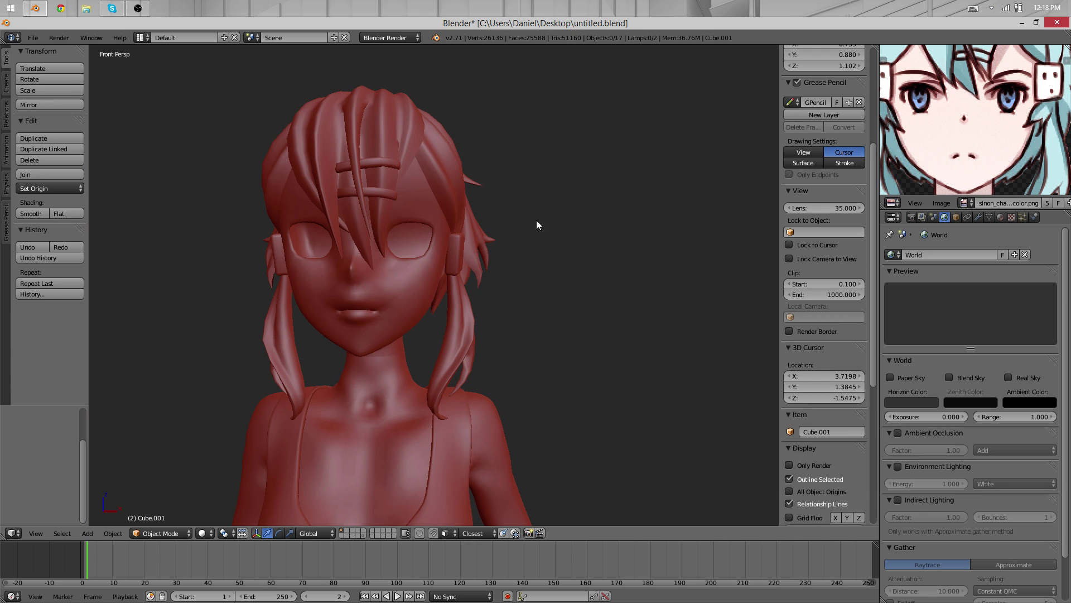
Compare the head's front view in perspective and orthographic projection
key(KP_5)
key(KP_5)
key(KP_5)
shift+middle_drag(444, 216, 538, 243)
key(KP_5)
key(KP_5)
key(KP_5)
key(KP_5)
key(KP_5)
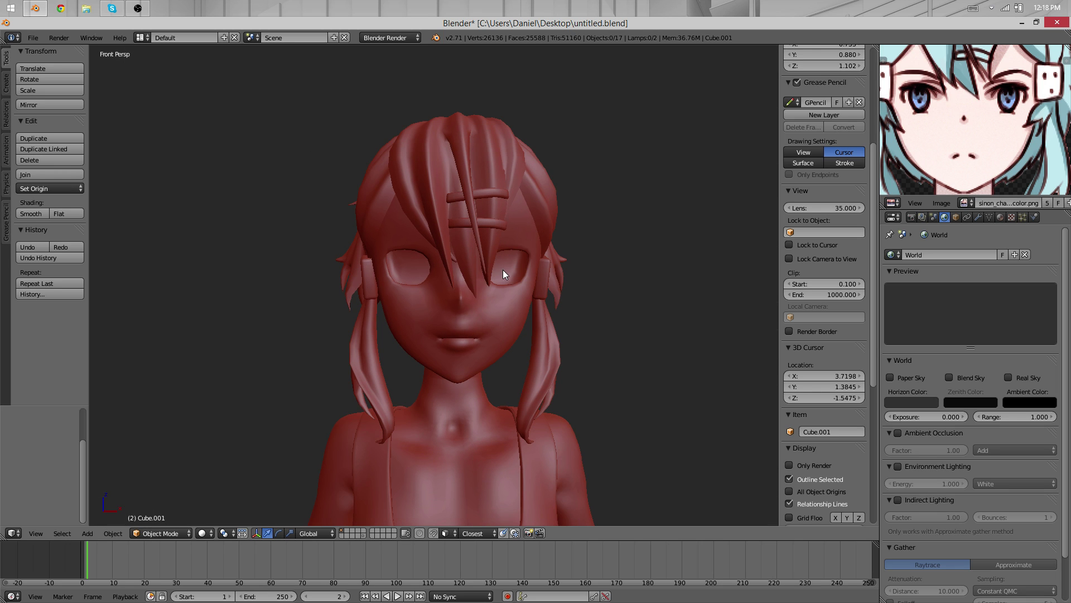
key(KP_5)
key(KP_5)
Set the 3D viewport's lens to 180
click(837, 214)
text(180)
key(Return)
scroll(613, 240, down, 5)
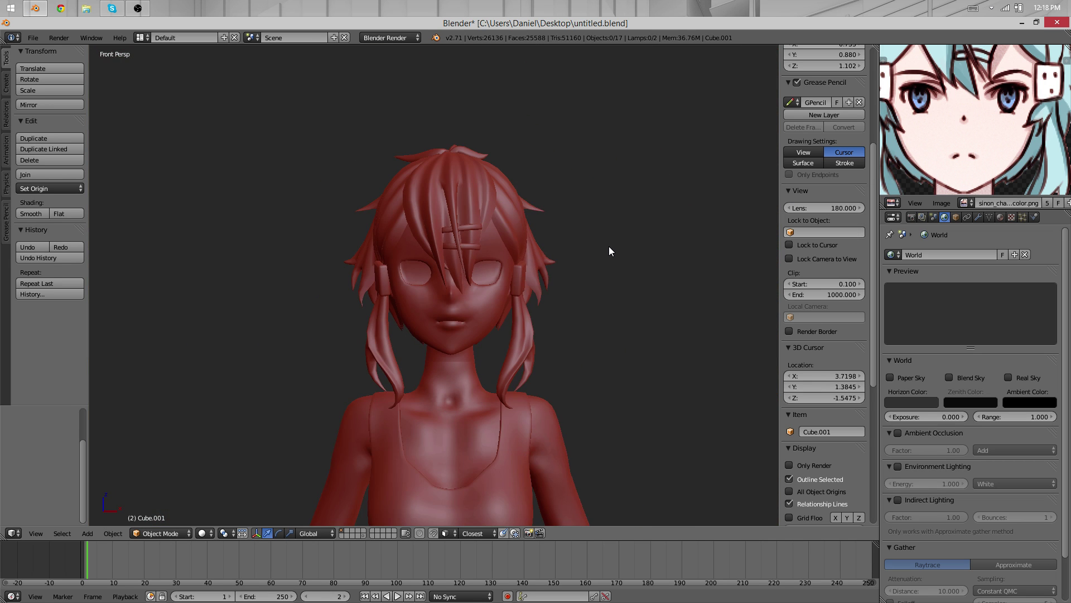
Compare the projections with the new lens, then examine the face at an angle and the eyes in the reference image
key(KP_5)
key(KP_5)
key(KP_5)
key(KP_5)
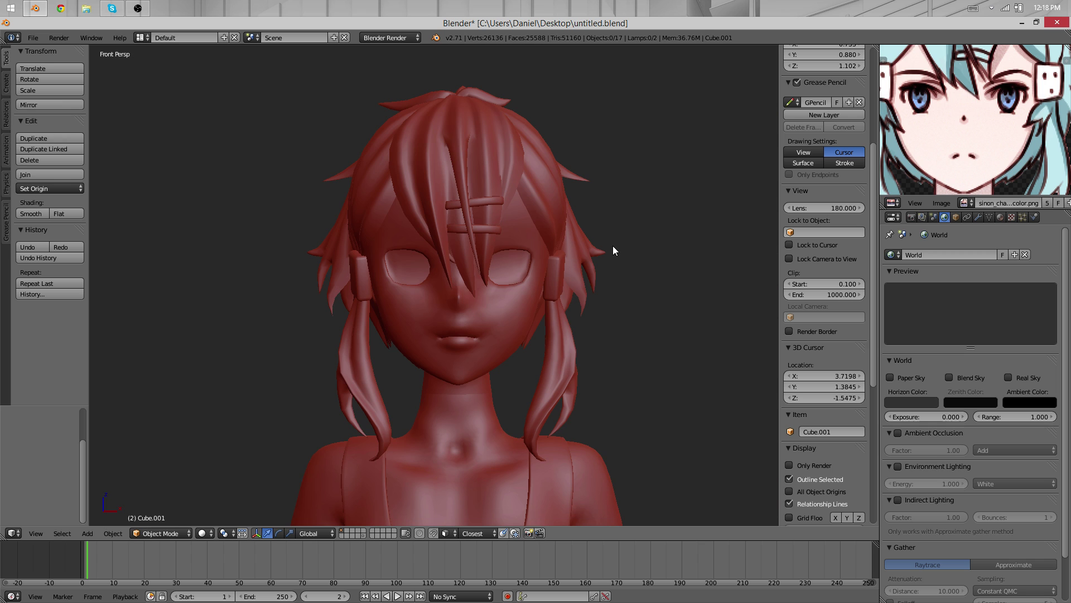
middle_drag(613, 246, 447, 418)
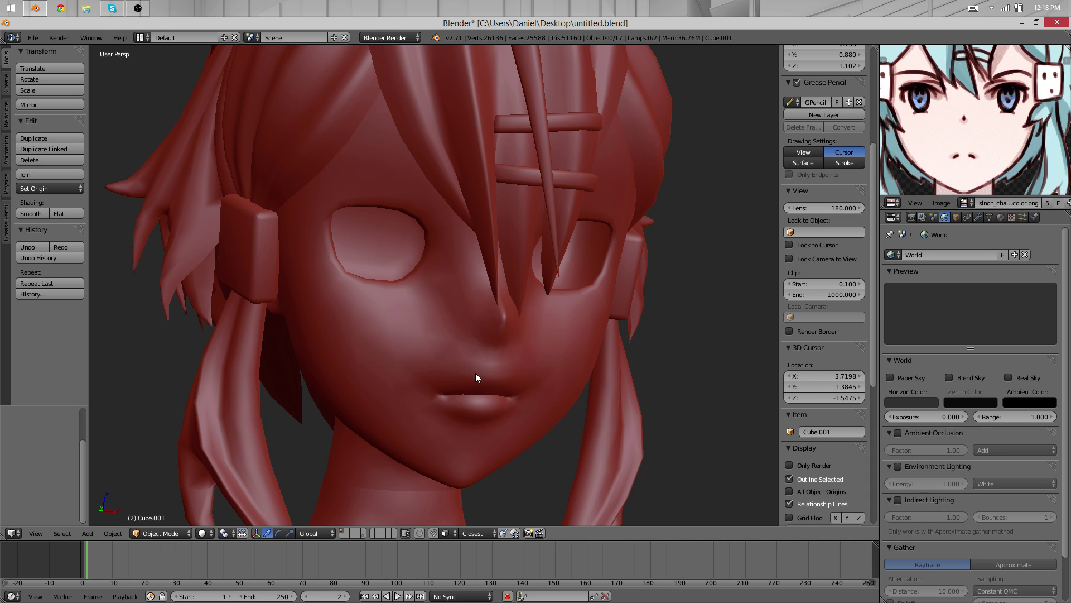
right_click(476, 336)
mouse_move(456, 337)
middle_down()
mouse_move(274, 303)
mouse_move(355, 330)
mouse_move(358, 267)
mouse_move(520, 277)
mouse_move(610, 323)
mouse_move(472, 370)
mouse_move(690, 187)
middle_up()
scroll(956, 92, up, 4)
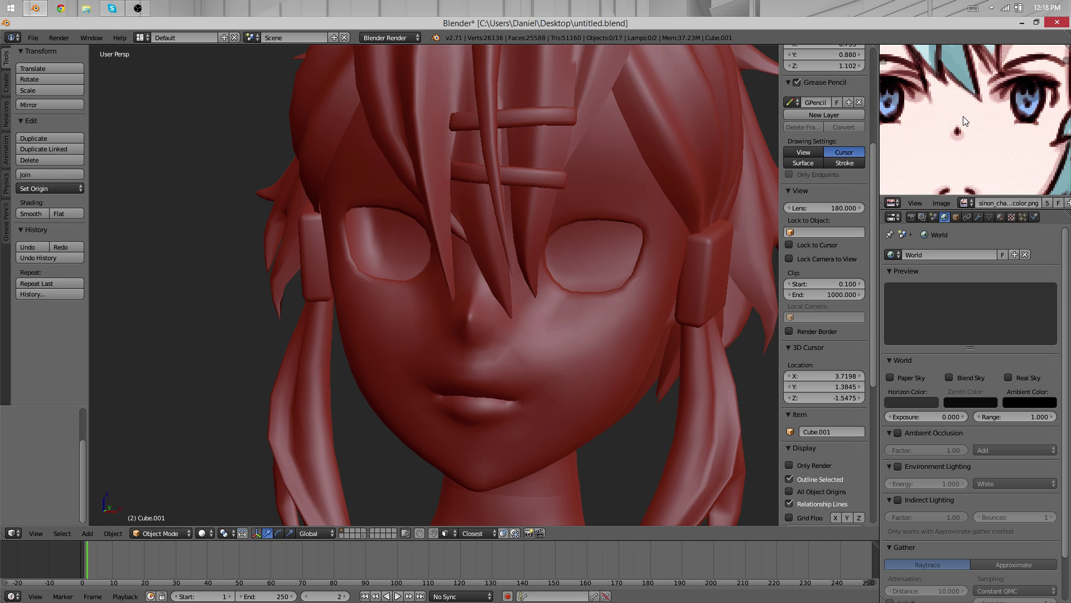
mouse_move(641, 184)
middle_down()
mouse_move(590, 196)
mouse_move(608, 223)
mouse_move(589, 236)
middle_up()
Select the five rim faces along the eye opening's upper edge in the head mesh, from inner to outer corner
key(KP_1)
right_click(503, 290)
key(Tab)
middle_drag(504, 290, 580, 240)
scroll(547, 242, up, 5)
middle_drag(451, 329, 470, 210)
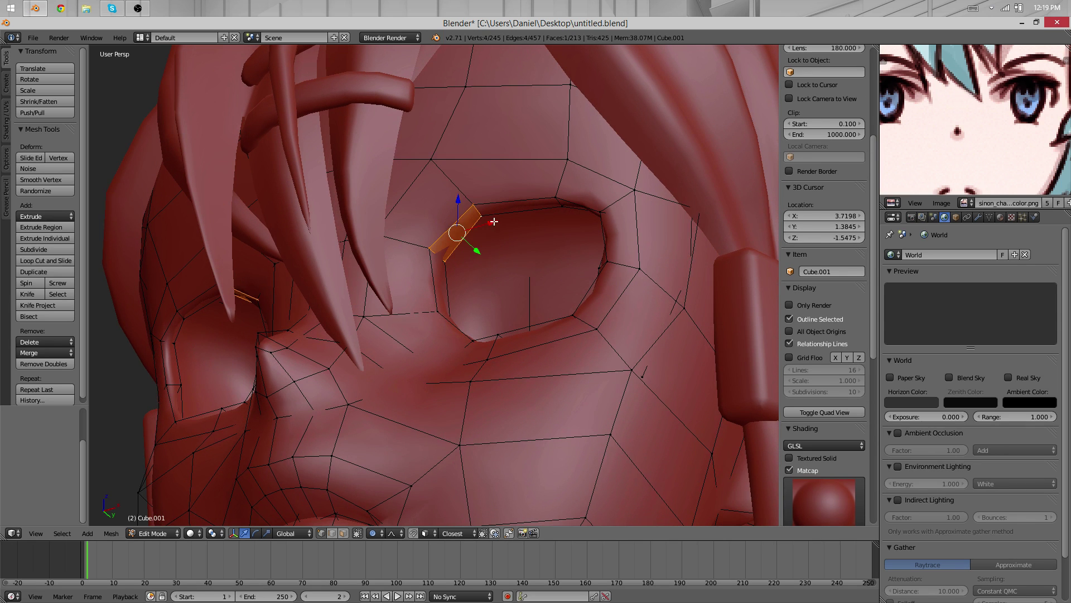
middle_drag(541, 202, 599, 232)
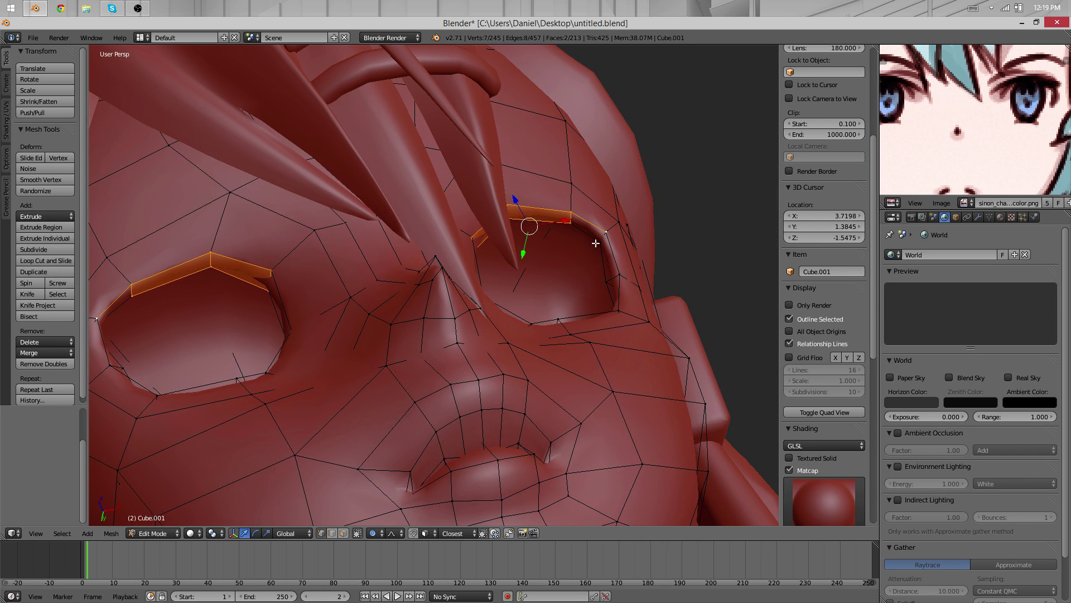
shift+right_click(614, 273)
middle_drag(614, 274, 401, 282)
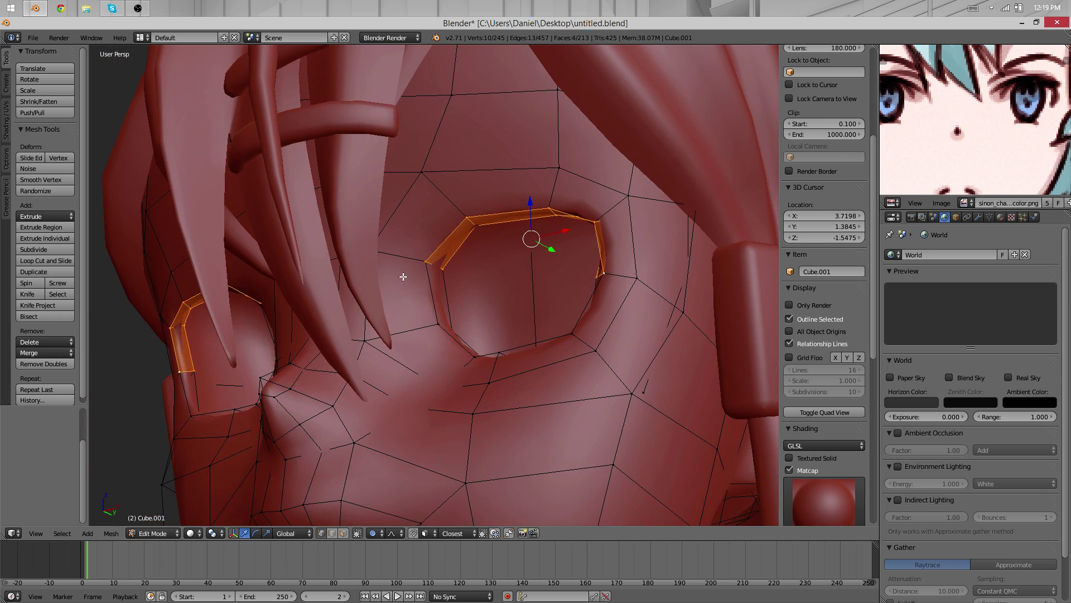
shift+right_click(459, 331)
middle_drag(458, 330, 605, 231)
Duplicate the selected eyelid rim faces in place and separate the copy into its own object
key(shift+d)
key(Escape)
key(p)
click(618, 177)
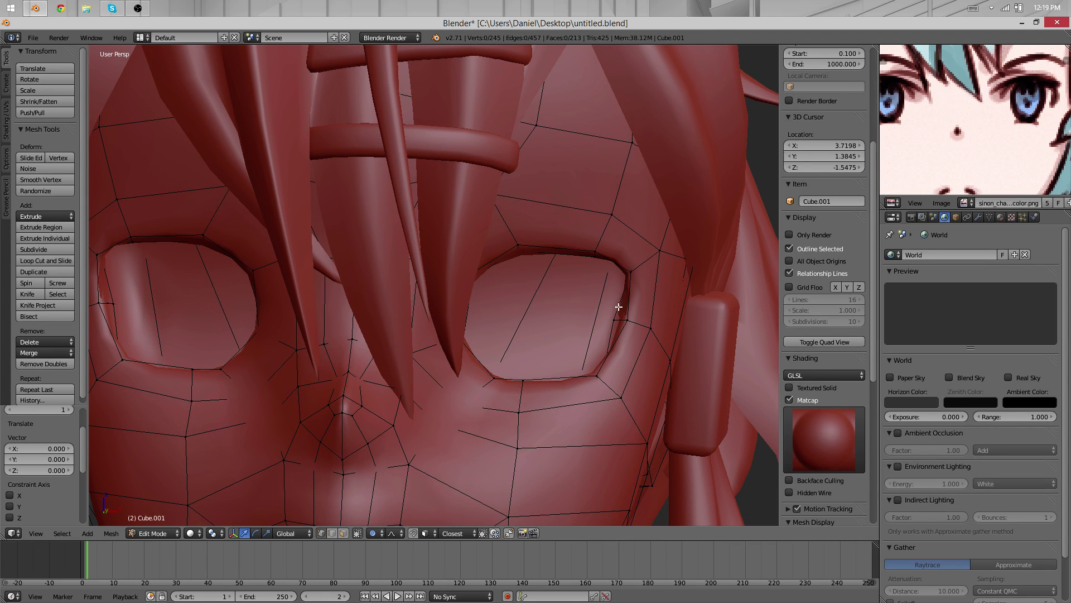
Make the separated eyelid strip the active object and select all of its geometry
key(Tab)
right_click(623, 296)
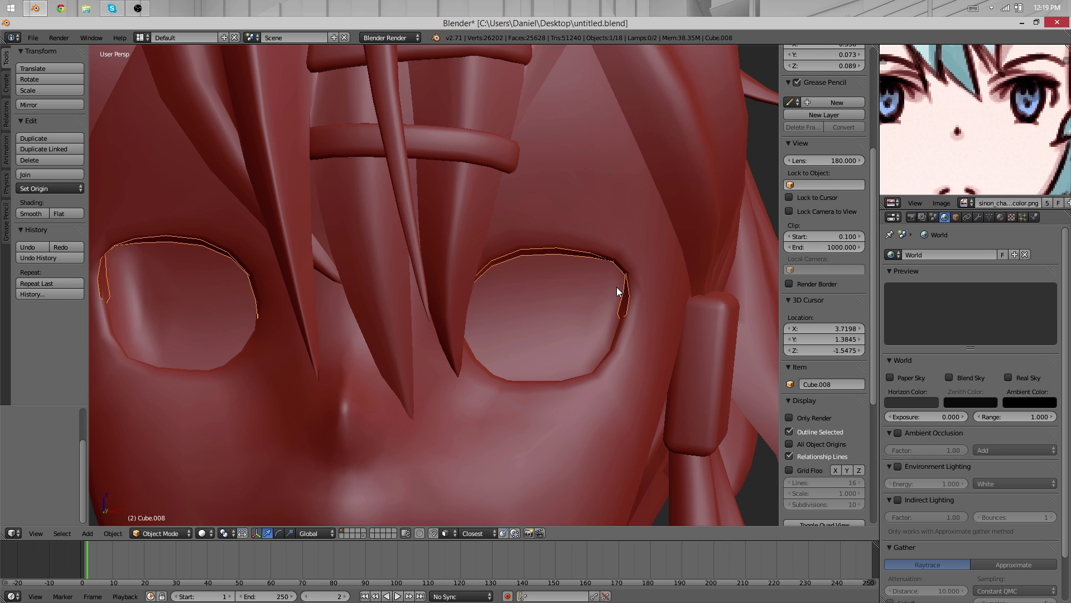
scroll(618, 279, down, 1)
scroll(617, 276, up, 4)
key(Tab)
shift+middle_drag(657, 263, 518, 278)
key(a)
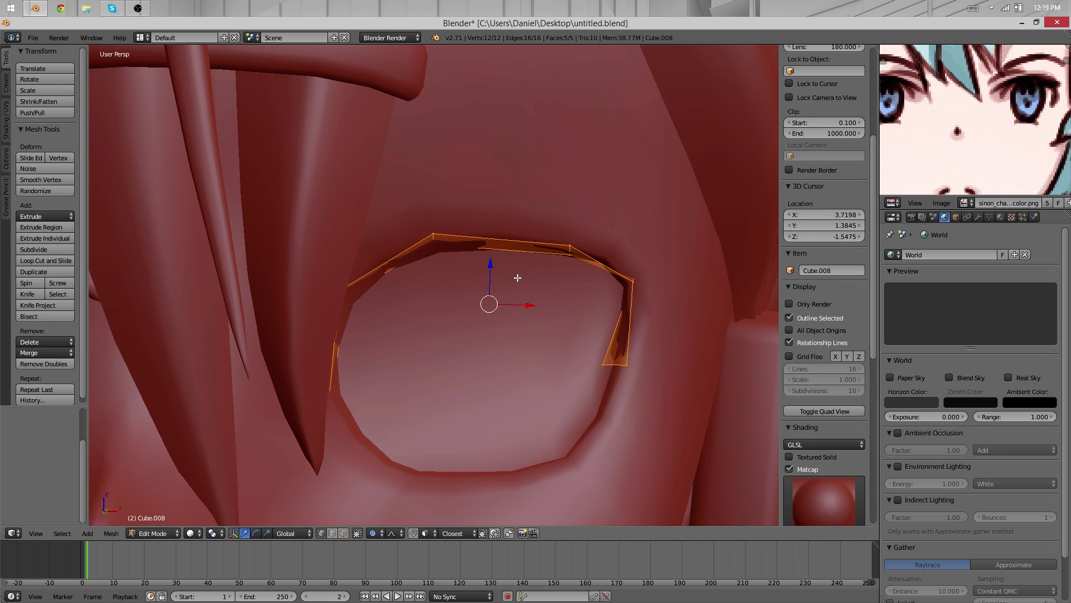
key(Tab)
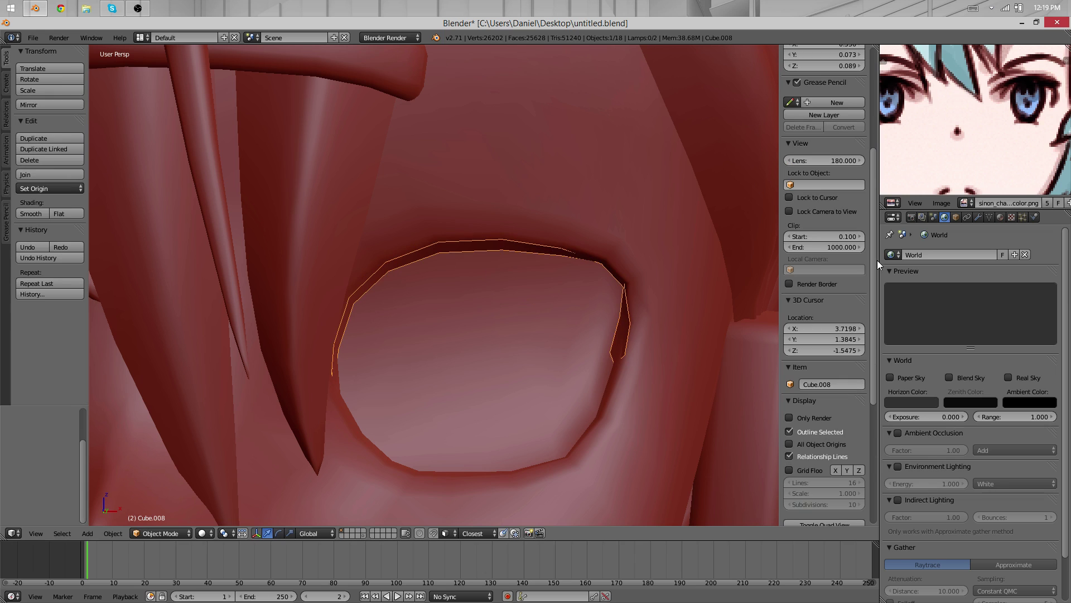
Add a Solidify modifier to the eyelid strip and place it before the Subsurf modifier
click(979, 217)
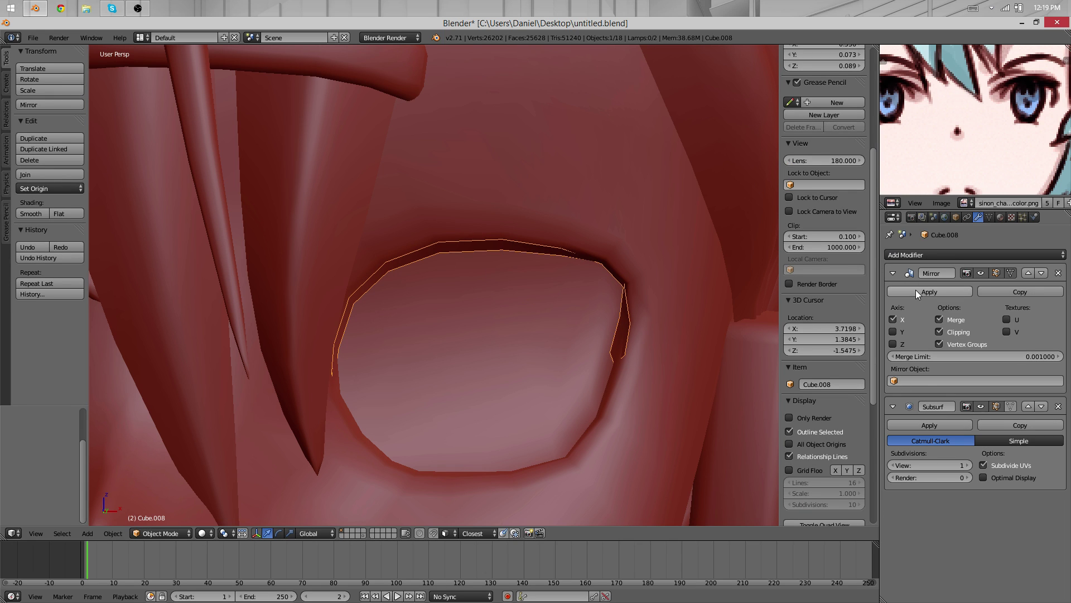
click(893, 255)
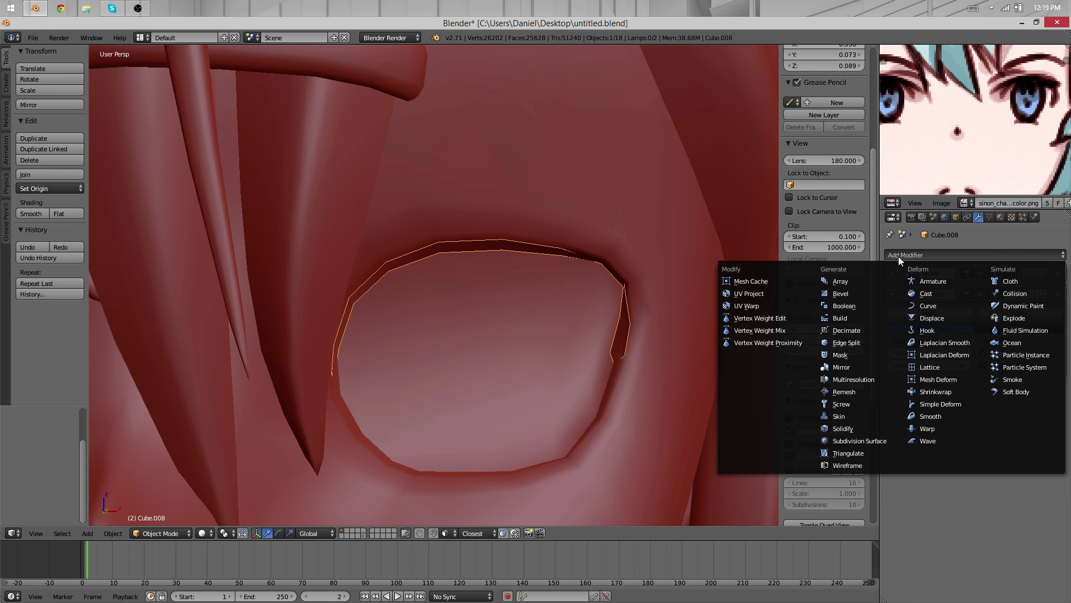
click(865, 427)
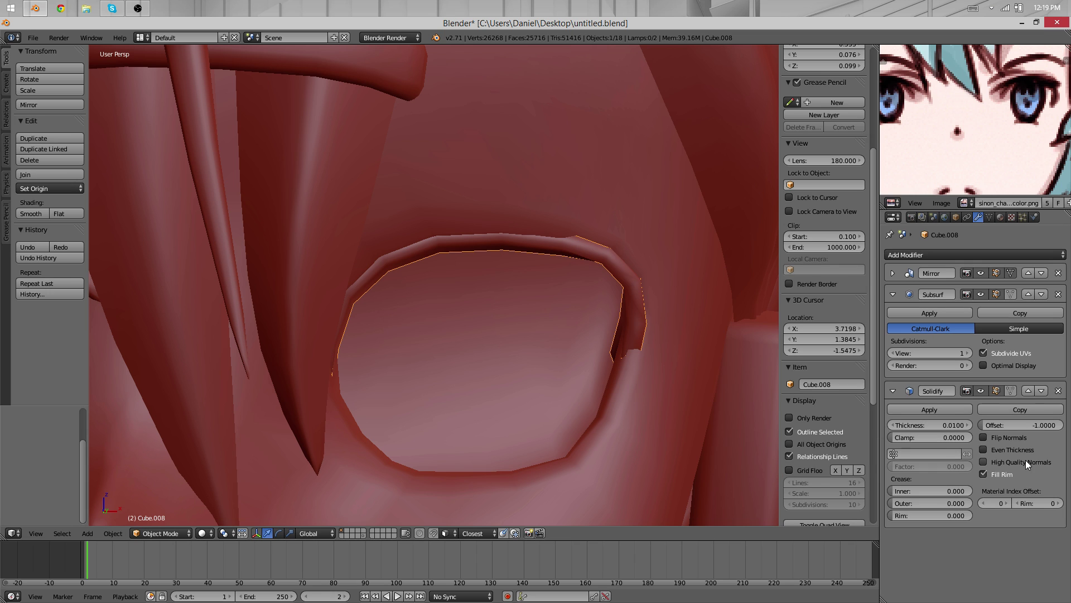
click(1028, 390)
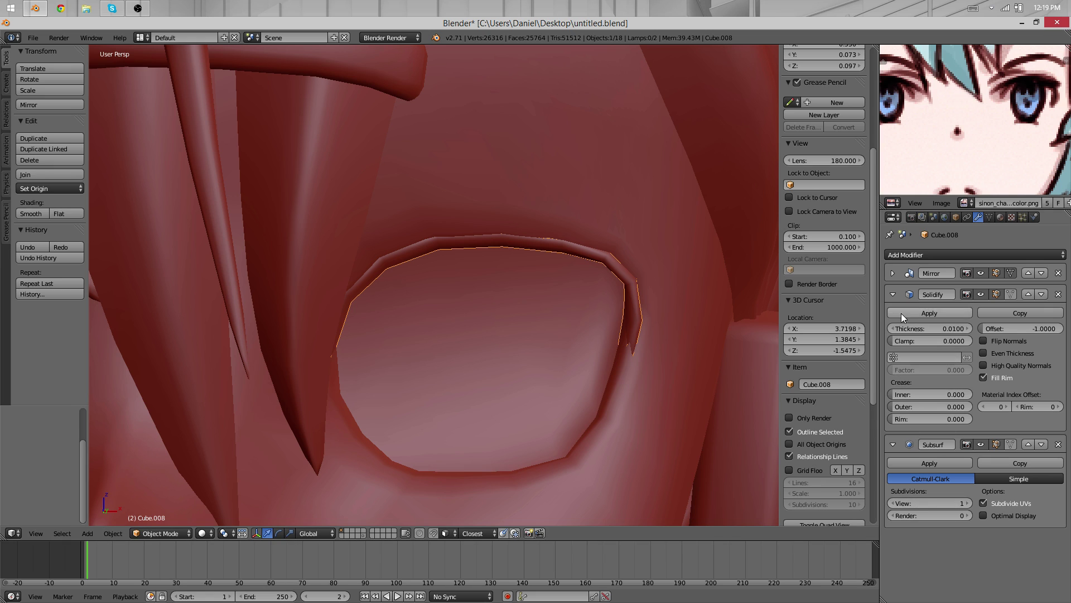
Set the Solidify thickness to 0.018 and its offset to 0
drag(929, 328, 1013, 328)
click(1014, 329)
text(0)
key(Return)
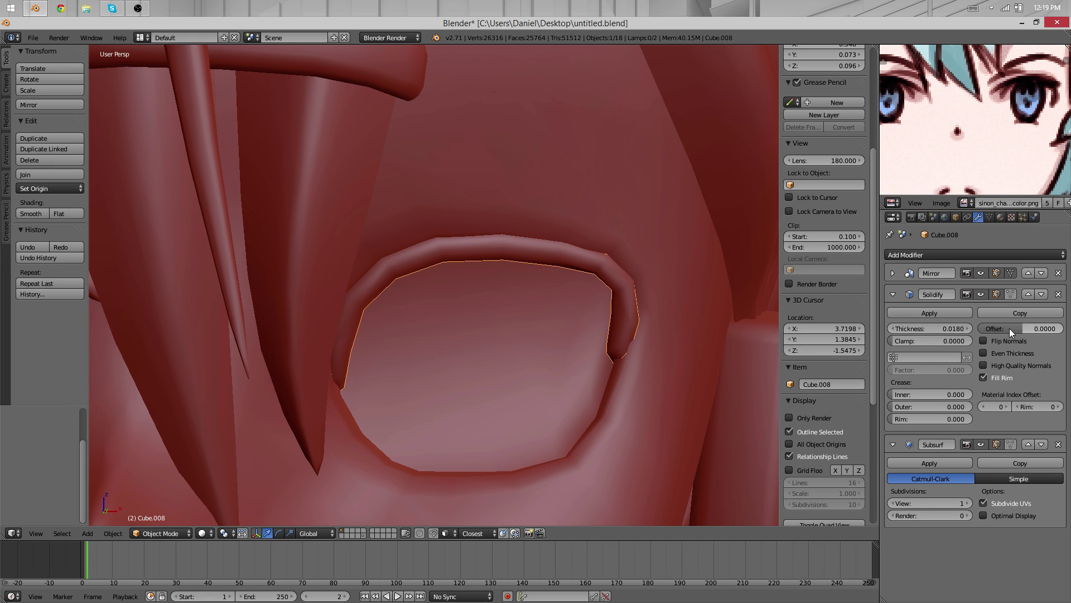
Increase the Solidify thickness to 0.02, apply the modifier and enter Edit Mode on the eyelash strip
middle_drag(601, 365, 594, 365)
scroll(594, 364, down, 2)
scroll(538, 351, down, 10)
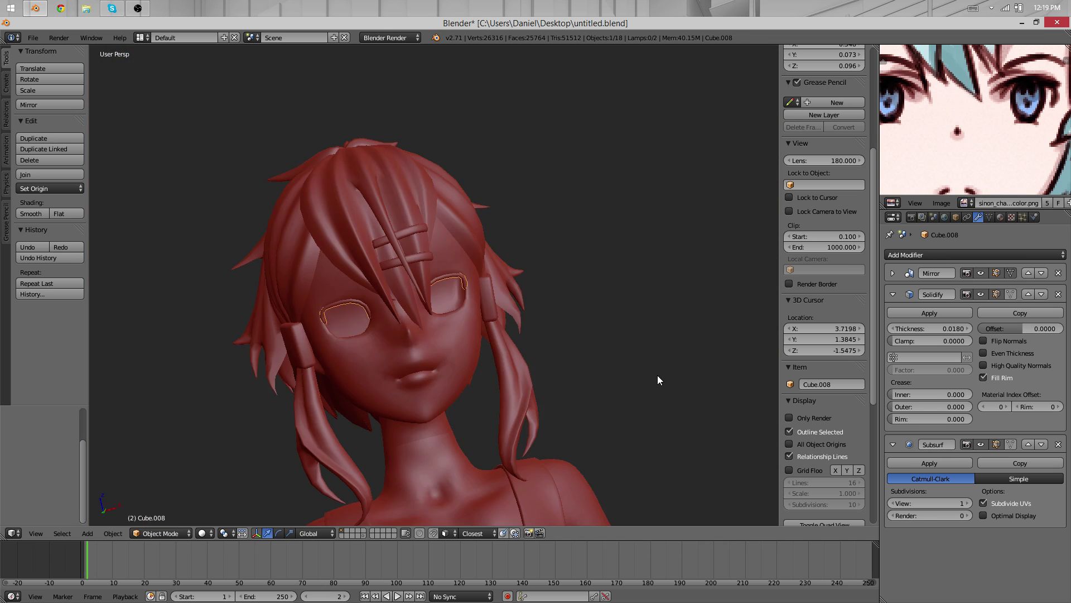
scroll(602, 413, up, 10)
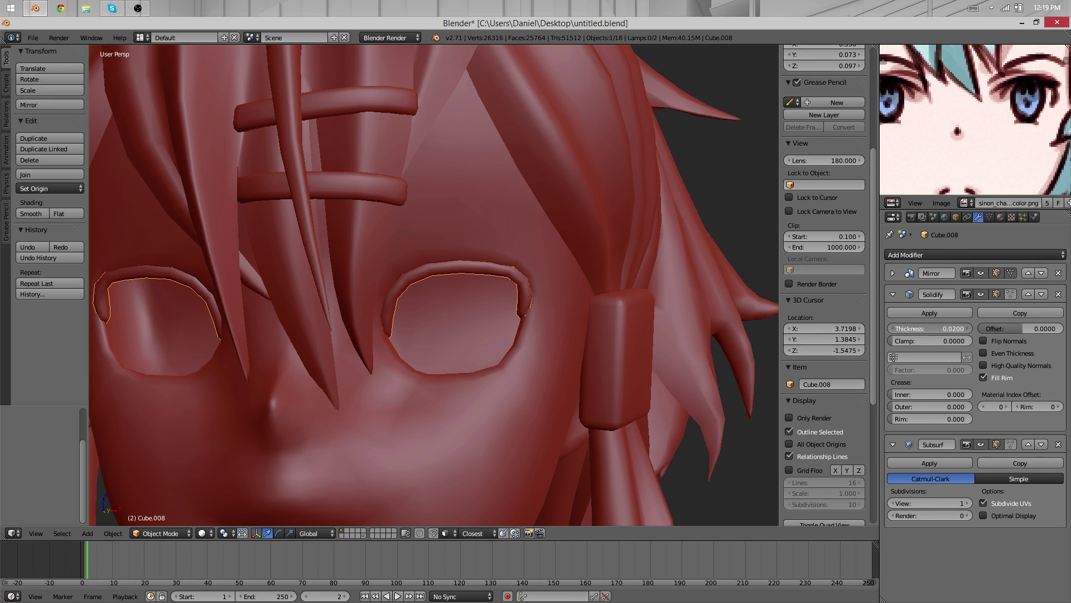
click(932, 313)
key(Tab)
Select the hidden vertex at the eyelash strip's outer bend and reposition it with proportional editing disabled
scroll(600, 308, down, 8)
scroll(547, 332, up, 15)
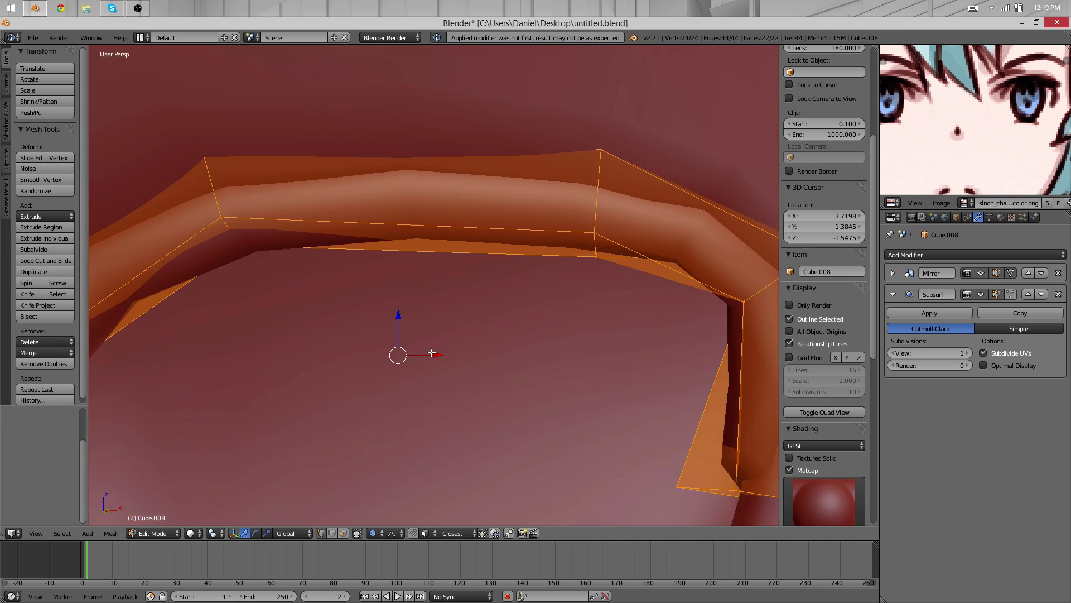
scroll(495, 342, down, 6)
scroll(505, 297, up, 10)
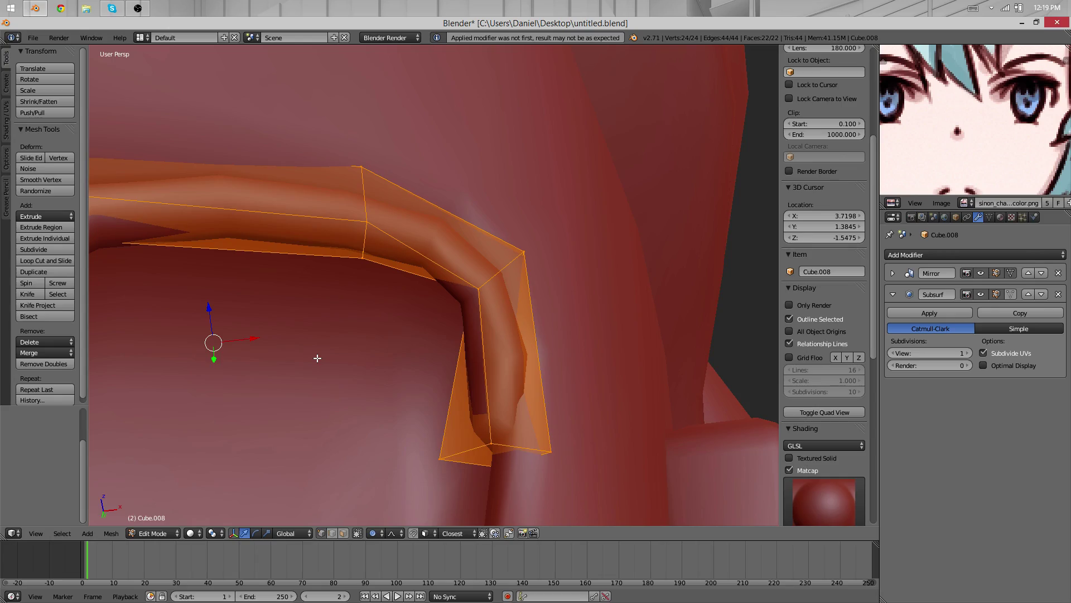
middle_drag(318, 358, 442, 400)
key(z)
right_click(487, 323)
key(z)
mouse_move(480, 353)
middle_down()
mouse_move(474, 386)
mouse_move(537, 413)
middle_up()
right_click(481, 316)
middle_drag(481, 317, 468, 299)
key(z)
key(g)
right_click(468, 298)
key(g)
click(469, 287)
key(g)
click(460, 284)
key(z)
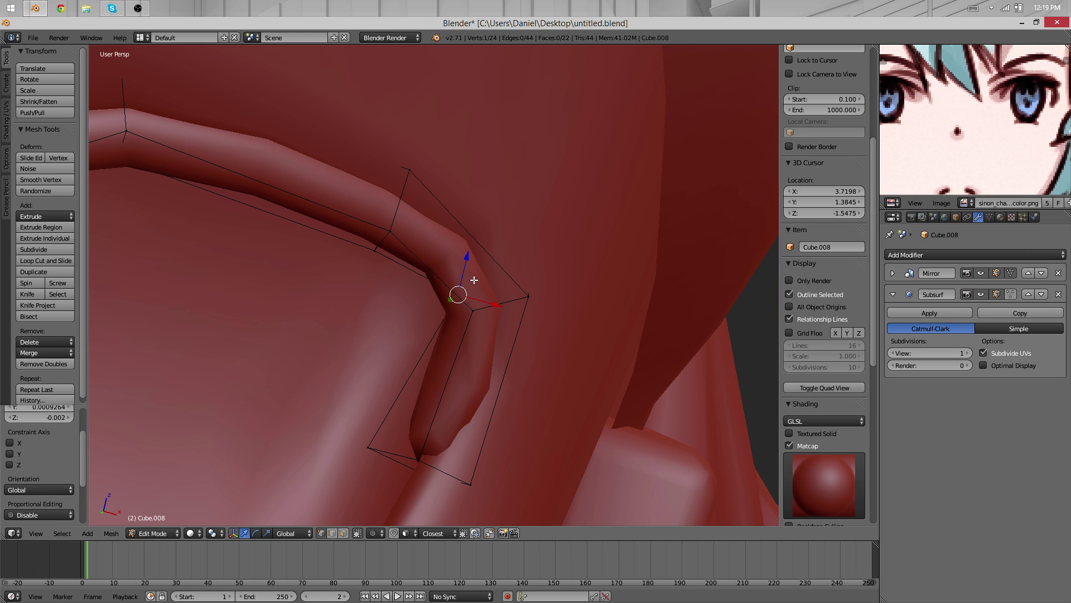
Add another vertex of the eyelash's outer bend to the selection, move it, and return to Object Mode with nothing selected
middle_drag(460, 284, 333, 241)
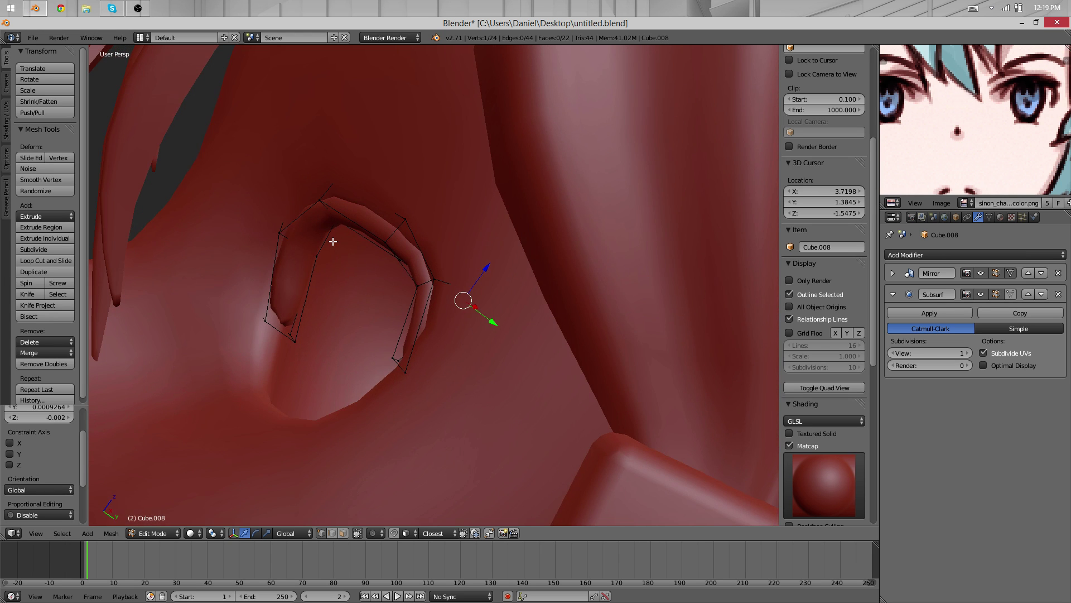
shift+right_click(434, 275)
middle_drag(447, 287, 381, 247)
key(g)
click(416, 234)
key(Tab)
key(a)
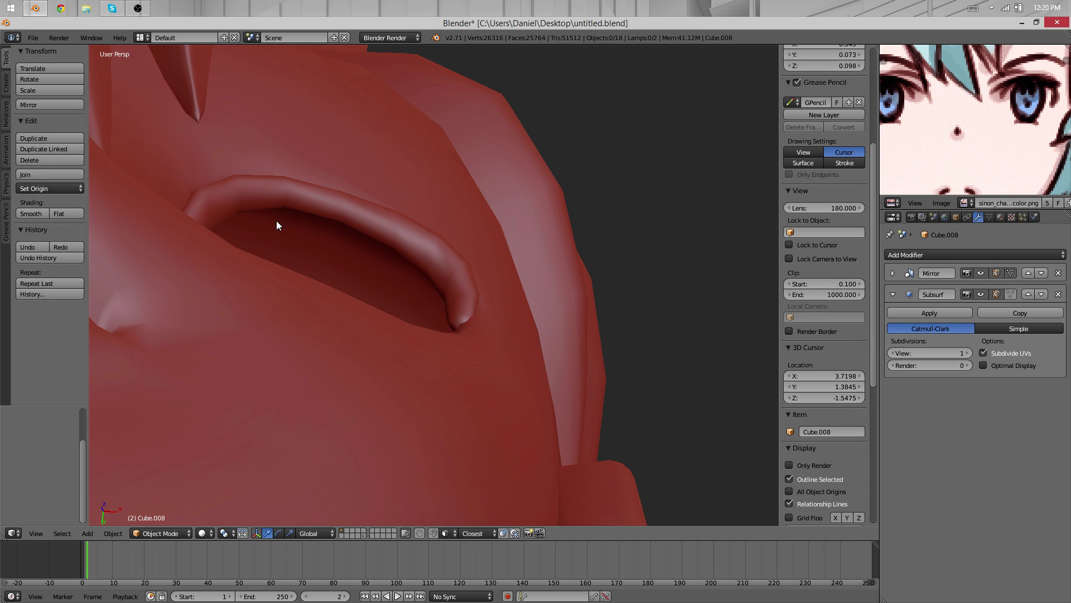
Select the four vertices at the eyelash strip's inner end and delete them
middle_drag(356, 233, 337, 267)
scroll(339, 287, down, 2)
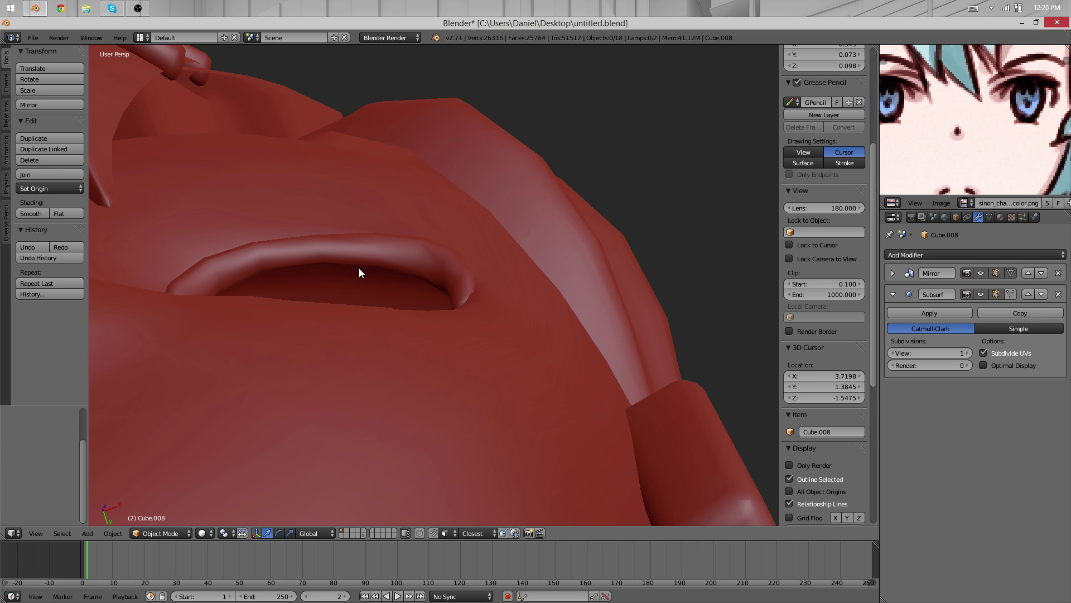
mouse_move(270, 270)
middle_down()
mouse_move(416, 501)
mouse_move(296, 487)
mouse_move(385, 425)
mouse_move(394, 430)
mouse_move(290, 280)
mouse_move(251, 296)
mouse_move(562, 381)
mouse_move(371, 303)
mouse_move(232, 288)
middle_up()
key(Tab)
right_click(233, 288)
key(z)
shift+right_click(228, 272)
shift+right_click(208, 256)
shift+right_click(214, 274)
key(x)
click(257, 293)
key(z)
Select the four vertices at the eyelash strip's open inner end and scale them to 0.71
right_click(280, 190)
key(z)
shift+right_click(288, 215)
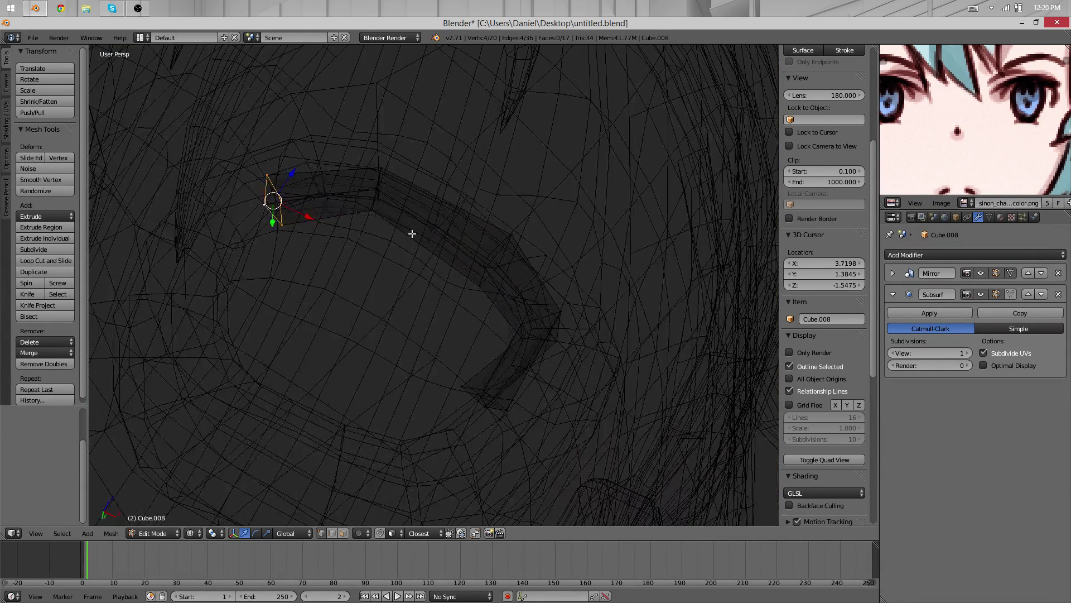
key(z)
key(s)
click(401, 231)
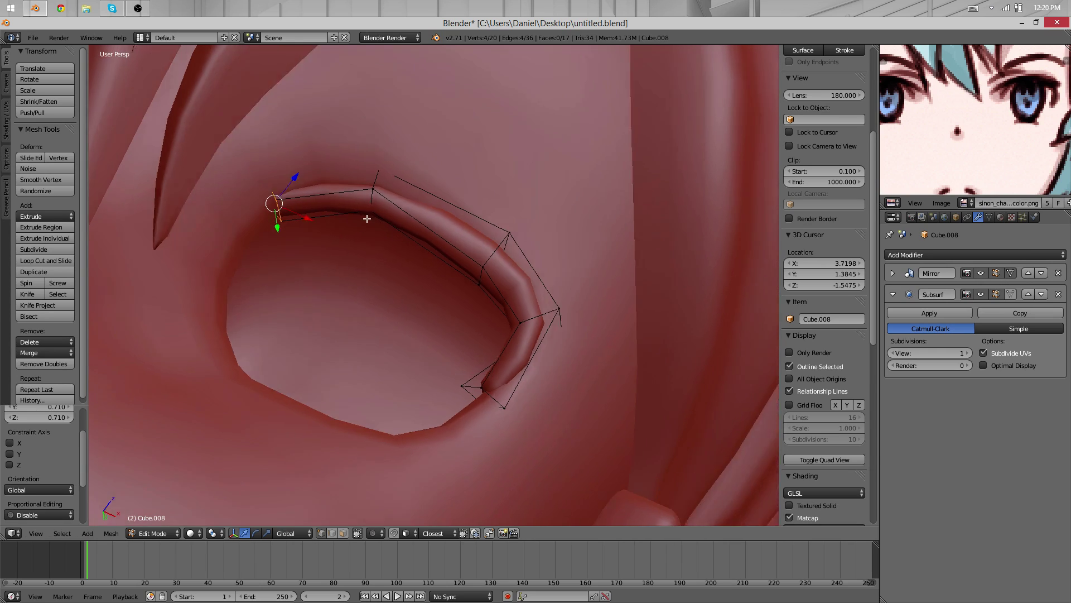
scroll(301, 218, down, 3)
key(Tab)
scroll(399, 267, up, 3)
key(Tab)
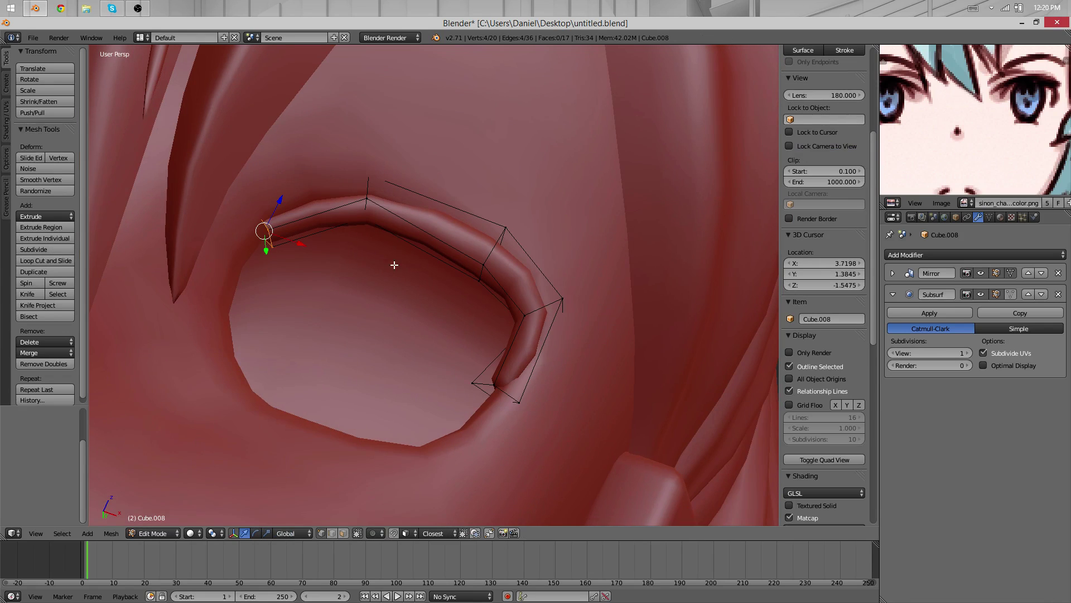
Fill the open inner end of the eyelash strip with a face
middle_drag(386, 239, 344, 299)
scroll(433, 253, up, 2)
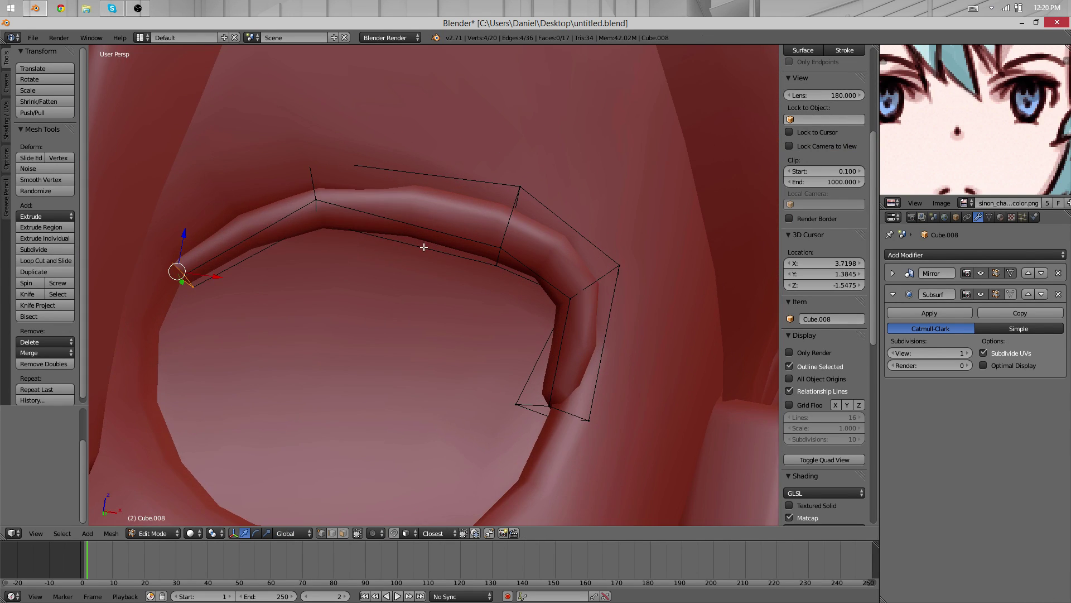
shift+middle_drag(433, 253, 355, 250)
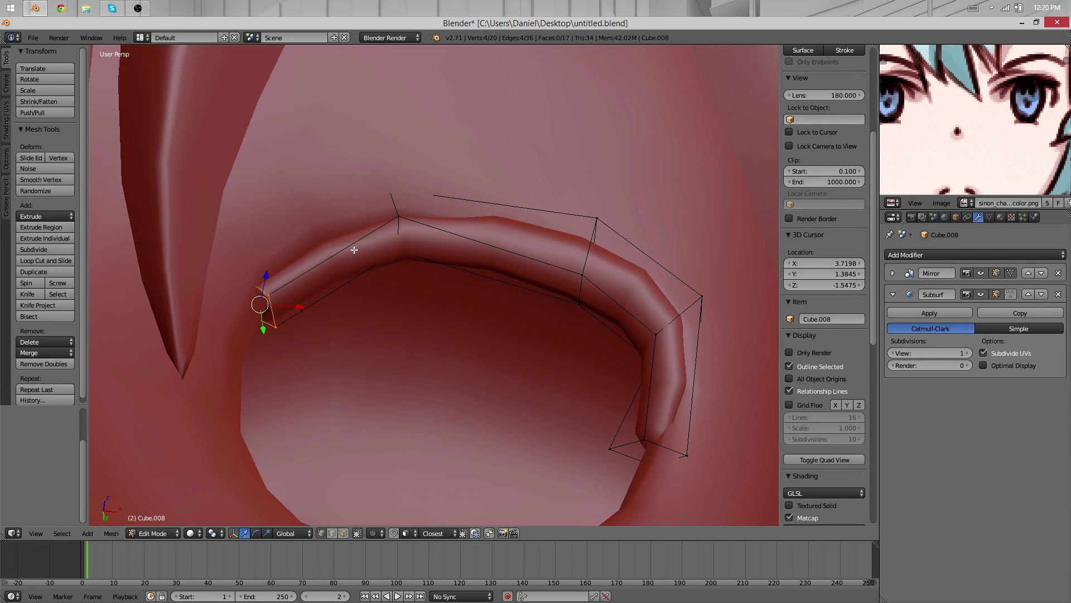
key(f)
key(Tab)
scroll(353, 252, down, 5)
scroll(393, 277, up, 5)
key(Tab)
Move the capped inner end, extrude it further along the eyelid rim, and scale down the new end
middle_drag(434, 301, 393, 330)
key(g)
click(313, 218)
key(e)
click(378, 353)
key(s)
click(273, 340)
Position the extruded inner end against the eye's inner corner and return to Object Mode with nothing selected
key(g)
click(293, 352)
middle_drag(292, 352, 343, 392)
key(g)
click(343, 393)
key(z)
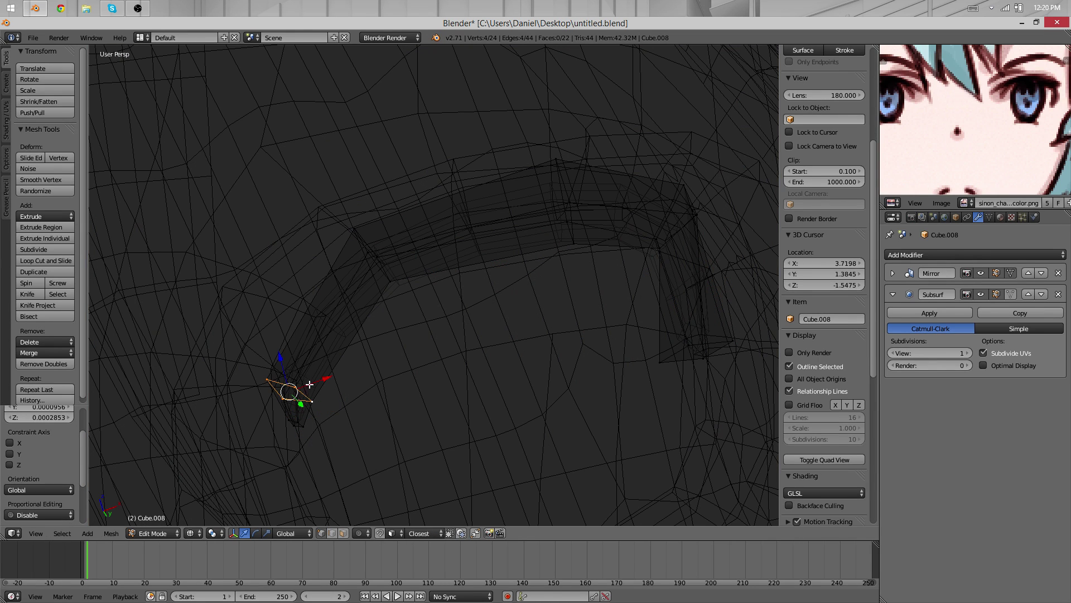
key(g)
click(322, 337)
key(z)
middle_drag(322, 337, 418, 349)
key(Tab)
key(a)
scroll(408, 295, down, 7)
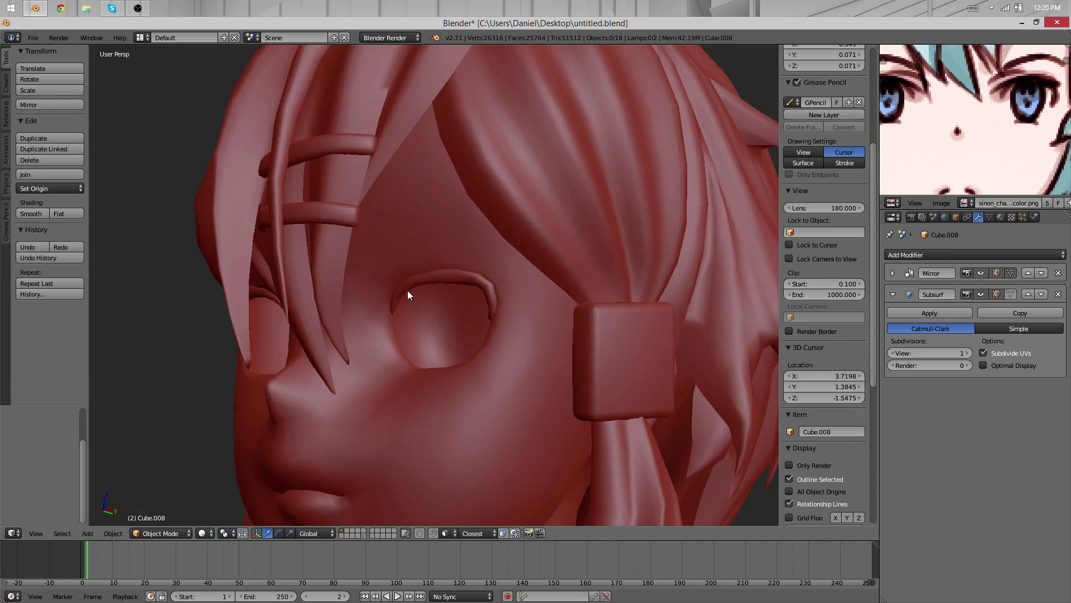
Select the four vertices of the eyelash's lower outer end and trackball-rotate them
scroll(407, 291, down, 5)
scroll(986, 92, up, 2)
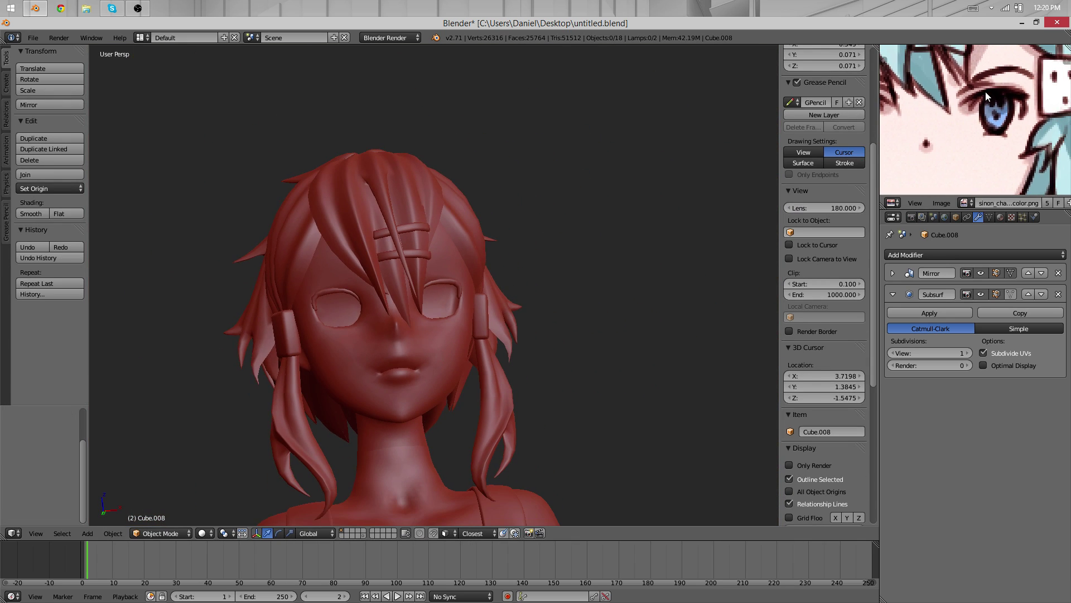
scroll(522, 310, up, 8)
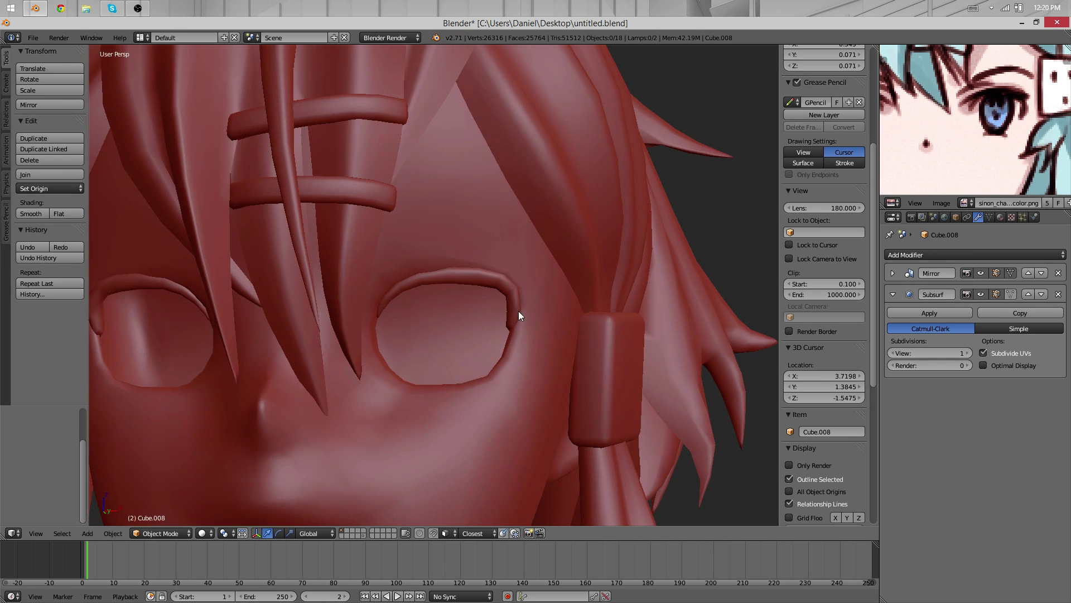
key(Tab)
scroll(480, 318, up, 2)
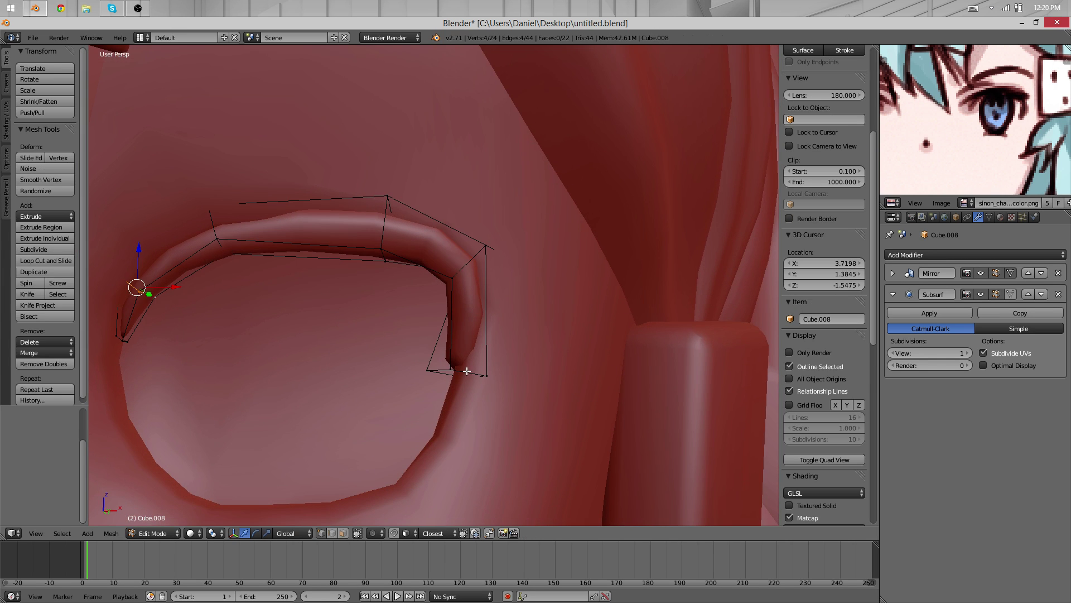
key(z)
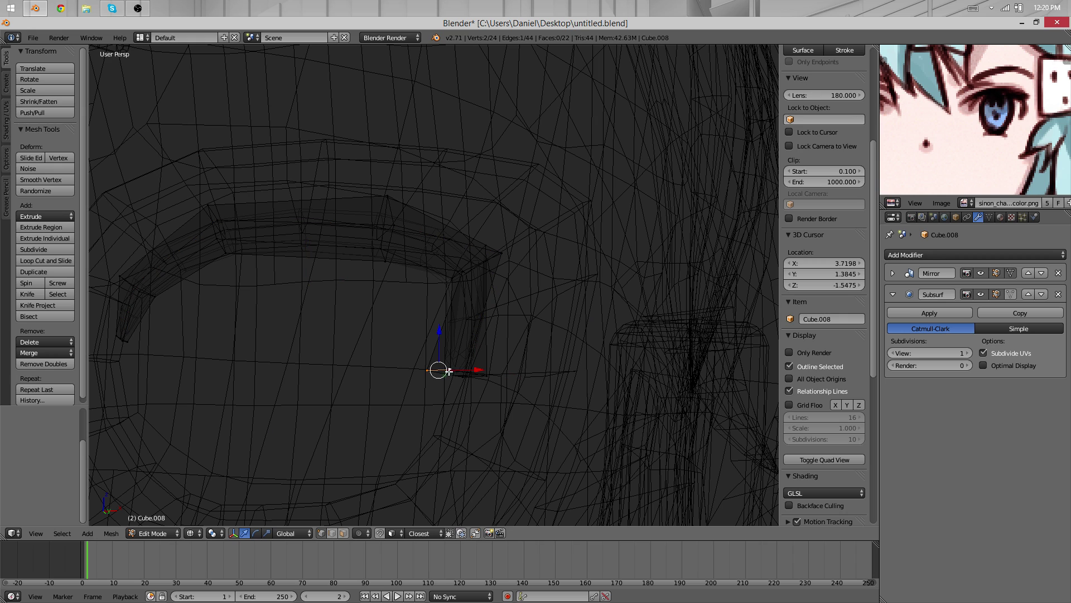
key(z)
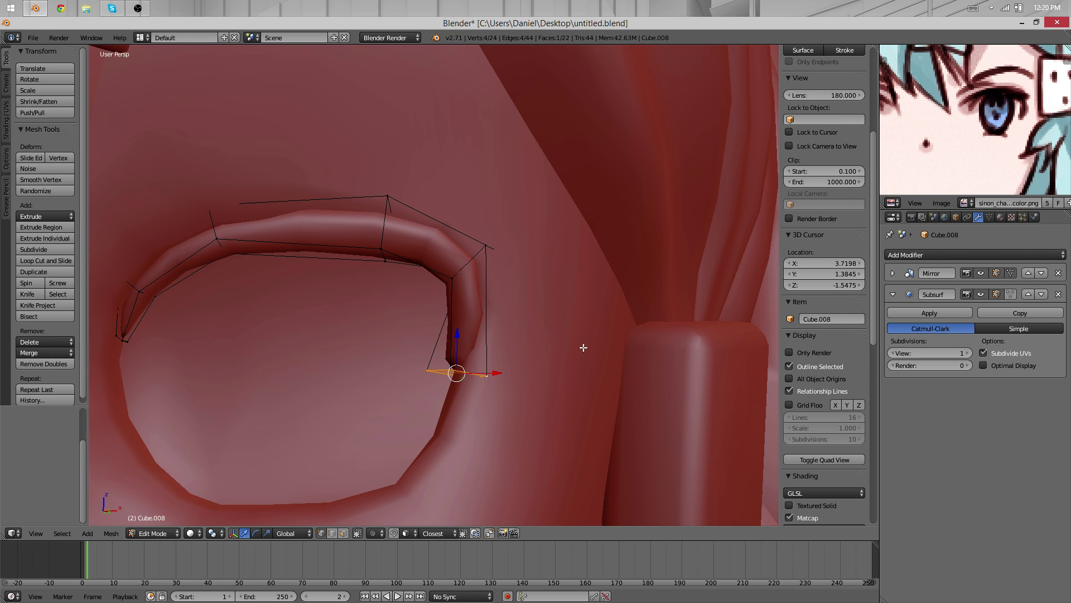
key(r)
key(r)
click(533, 337)
Reposition the vertices at the eyelash's lower outer end so the tip follows the eyelid rim
middle_drag(533, 337, 597, 234)
right_click(467, 359)
key(z)
middle_drag(445, 385, 421, 184)
key(g)
click(426, 166)
key(z)
mouse_move(474, 248)
middle_down()
mouse_move(485, 314)
mouse_move(463, 238)
mouse_move(391, 186)
mouse_move(430, 369)
mouse_move(409, 369)
middle_up()
key(Tab)
key(Tab)
key(g)
click(418, 371)
key(Tab)
scroll(324, 315, down, 4)
Select the two upper vertices of the eyelash's inner bend, including the hidden one, and move them
middle_drag(396, 296, 469, 301)
key(Tab)
right_click(456, 259)
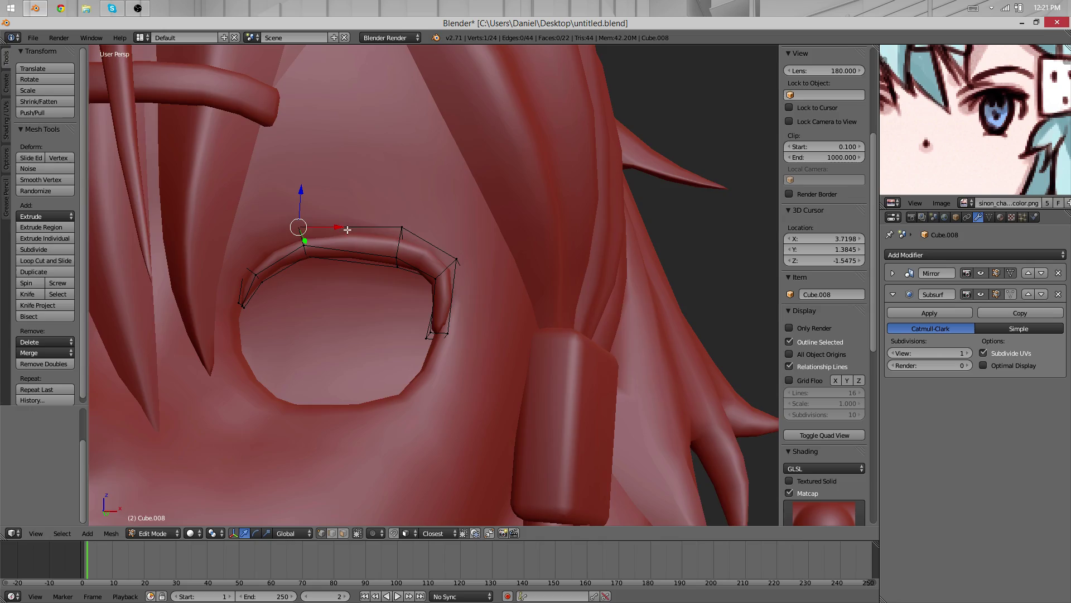
middle_drag(400, 230, 380, 313)
key(u)
key(z)
scroll(384, 217, up, 1)
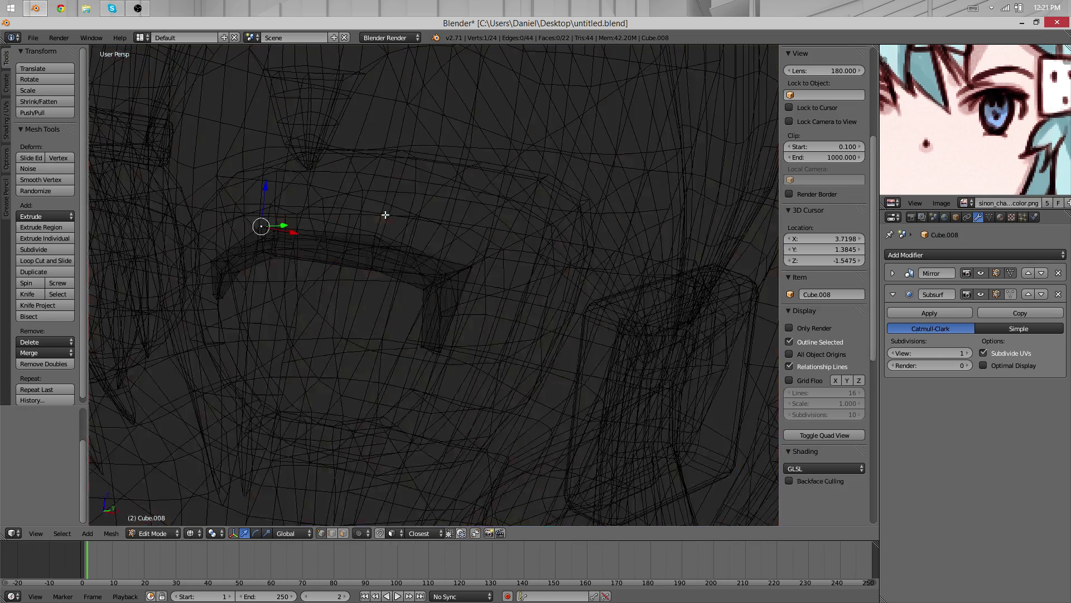
middle_drag(383, 218, 286, 297)
shift+right_click(280, 258)
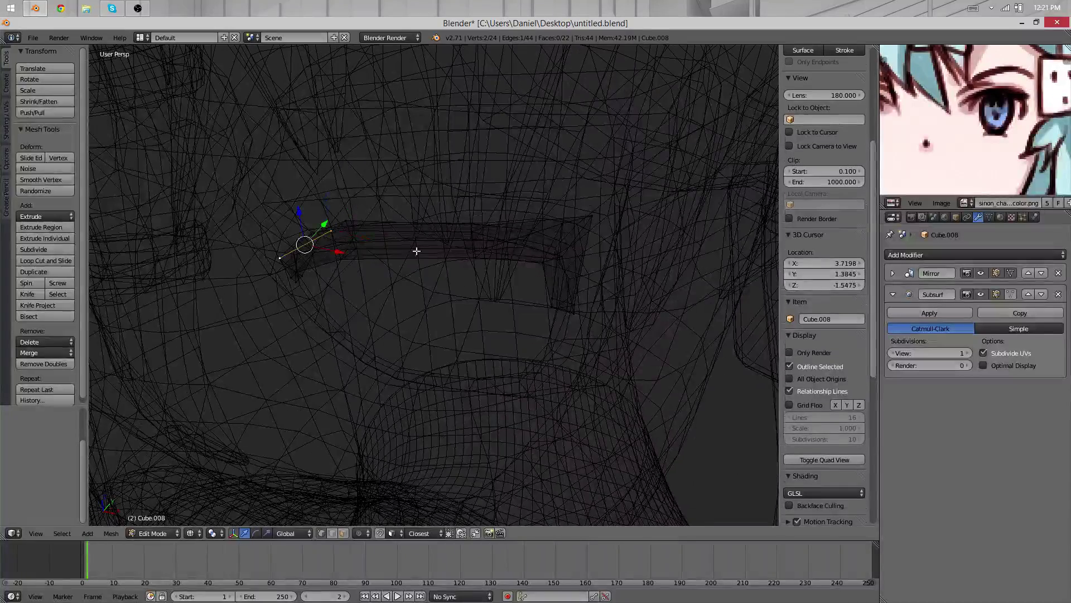
key(z)
mouse_move(540, 271)
middle_down()
mouse_move(612, 397)
mouse_move(451, 247)
mouse_move(480, 239)
mouse_move(491, 179)
middle_up()
click(451, 238)
key(Tab)
Select the two outermost vertices at the eyelash's outer bend and pull them outward
key(Tab)
right_click(467, 177)
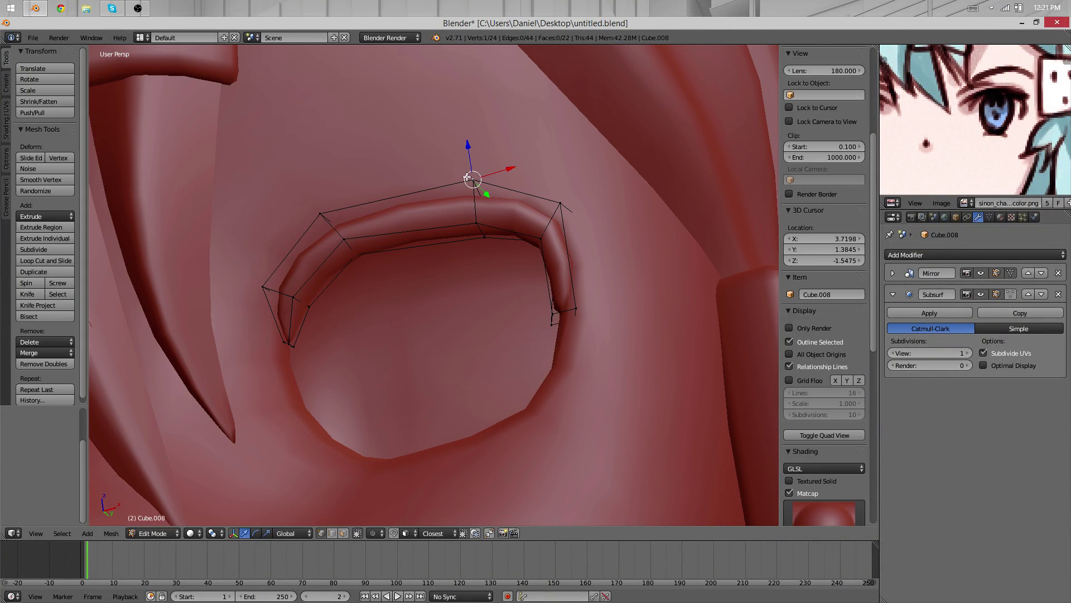
key(Tab)
scroll(466, 162, down, 8)
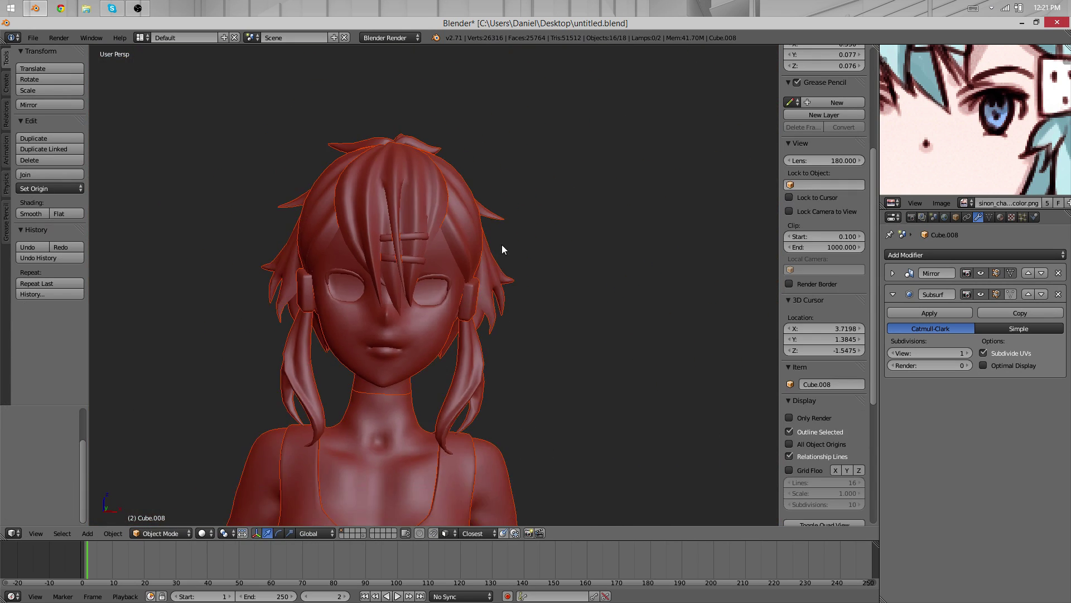
scroll(501, 241, up, 8)
key(Tab)
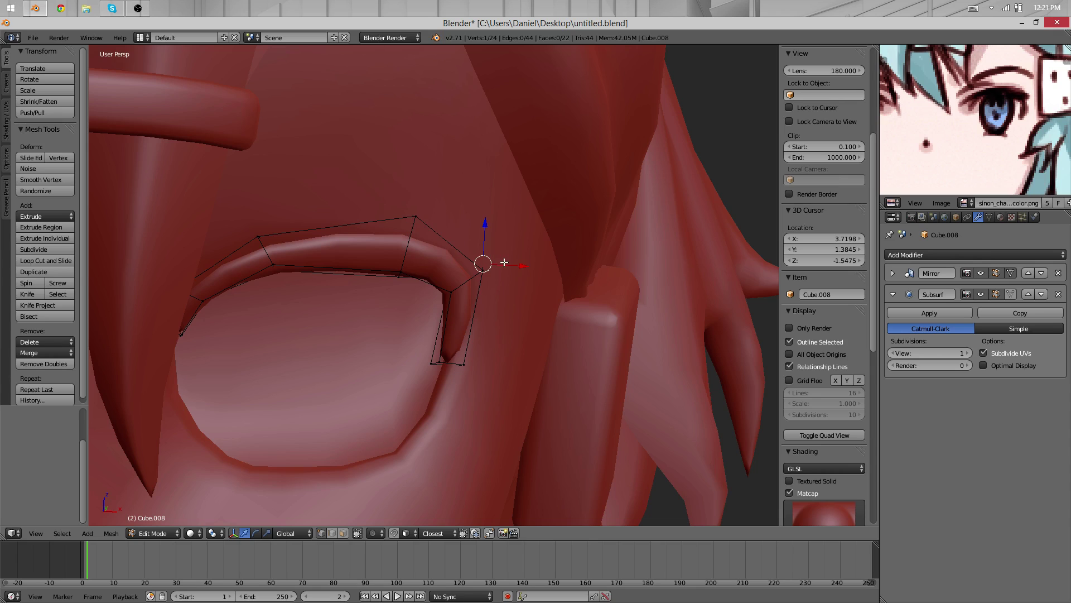
key(z)
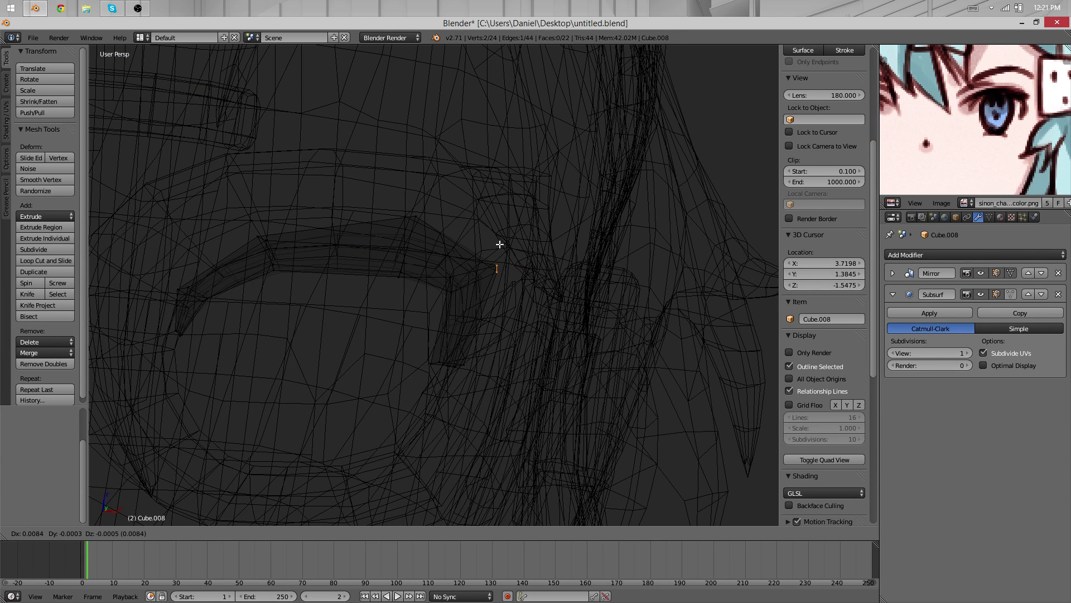
key(z)
key(Tab)
scroll(450, 277, down, 5)
scroll(411, 235, up, 2)
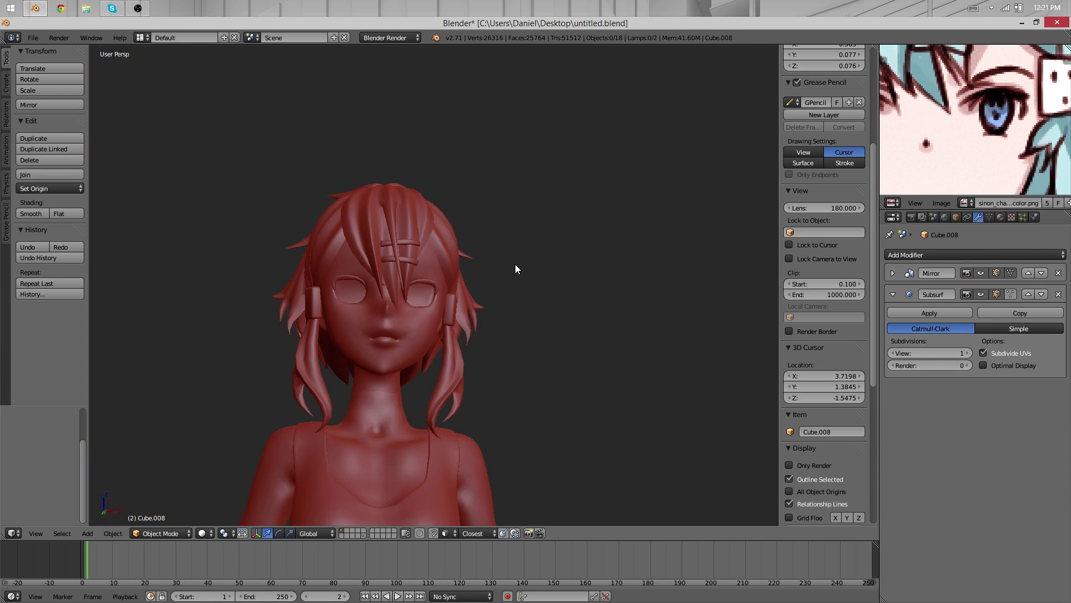
middle_drag(515, 269, 485, 270)
scroll(486, 270, up, 8)
key(Tab)
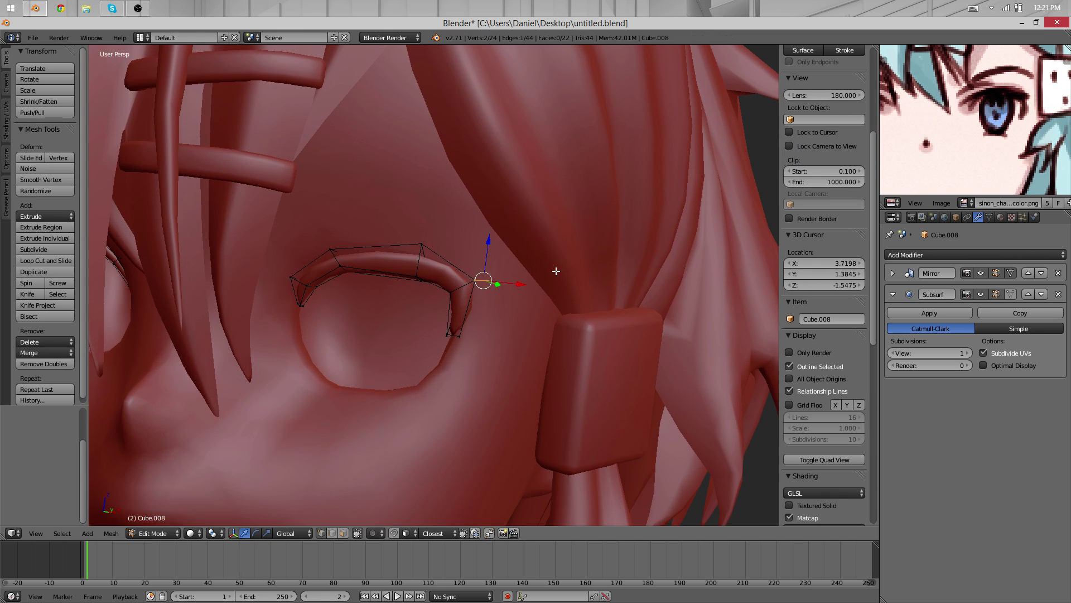
Add a centred edge loop just before the eyelash's outer bend and reposition the bend's four-vertex loop
scroll(543, 272, up, 4)
key(ctrl+r)
click(426, 263)
right_click(437, 327)
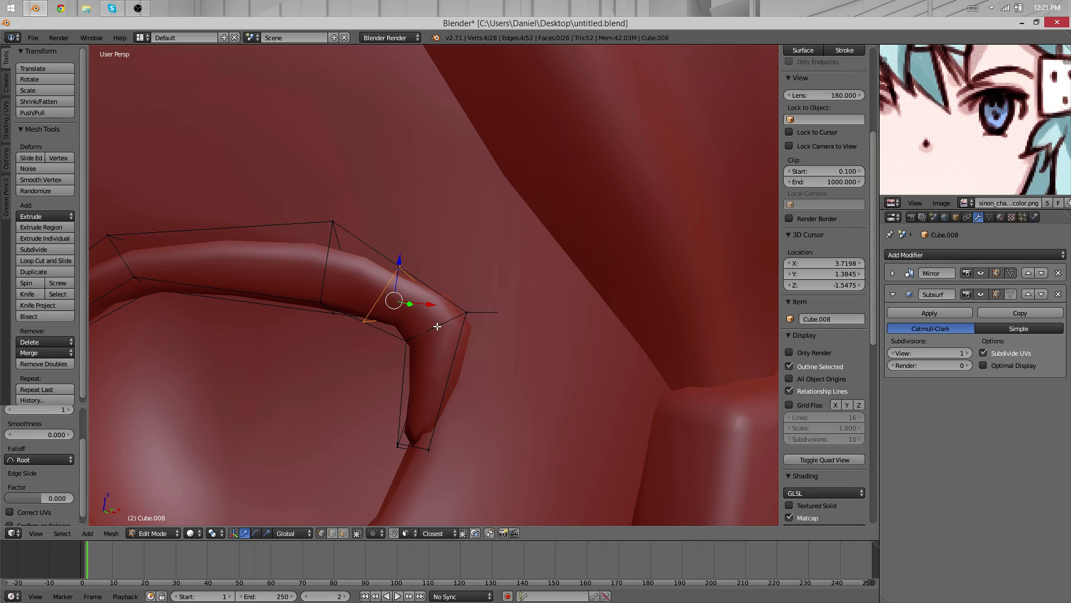
key(g)
click(432, 334)
Extrude the face at the eyelash's outer bend into a small wing, scale its end down, reposition it, and return to vertex selection
key(z)
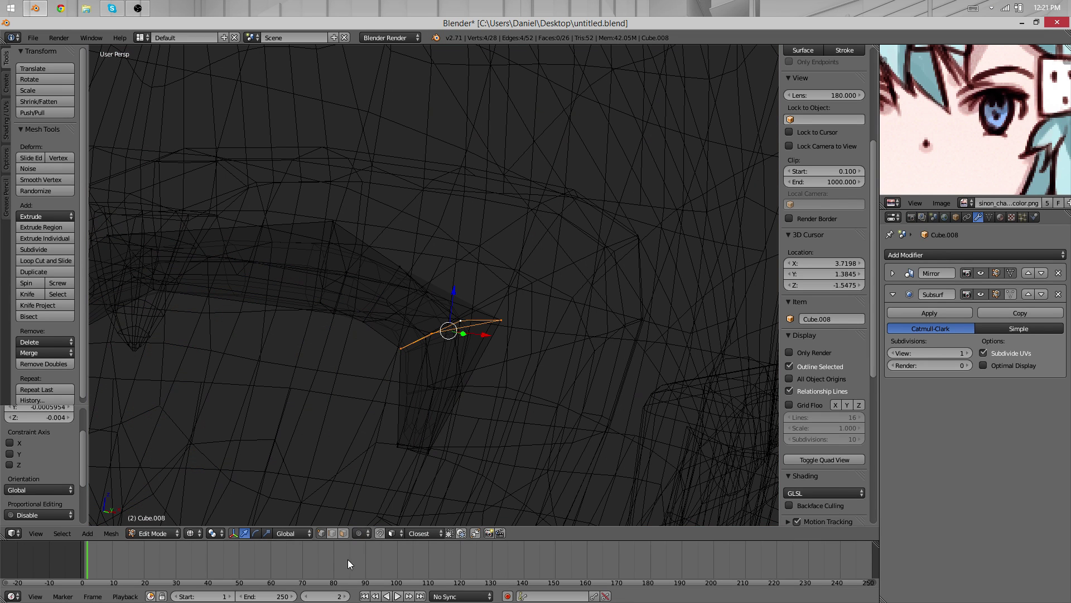
click(343, 534)
right_click(446, 308)
key(e)
click(497, 324)
key(z)
key(s)
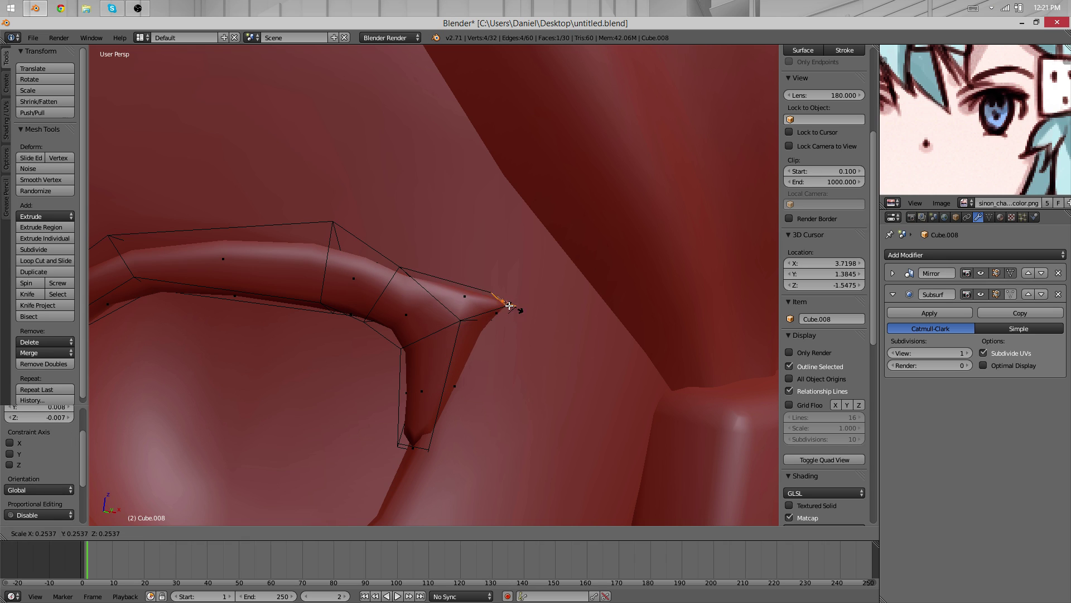
click(507, 305)
key(g)
click(458, 344)
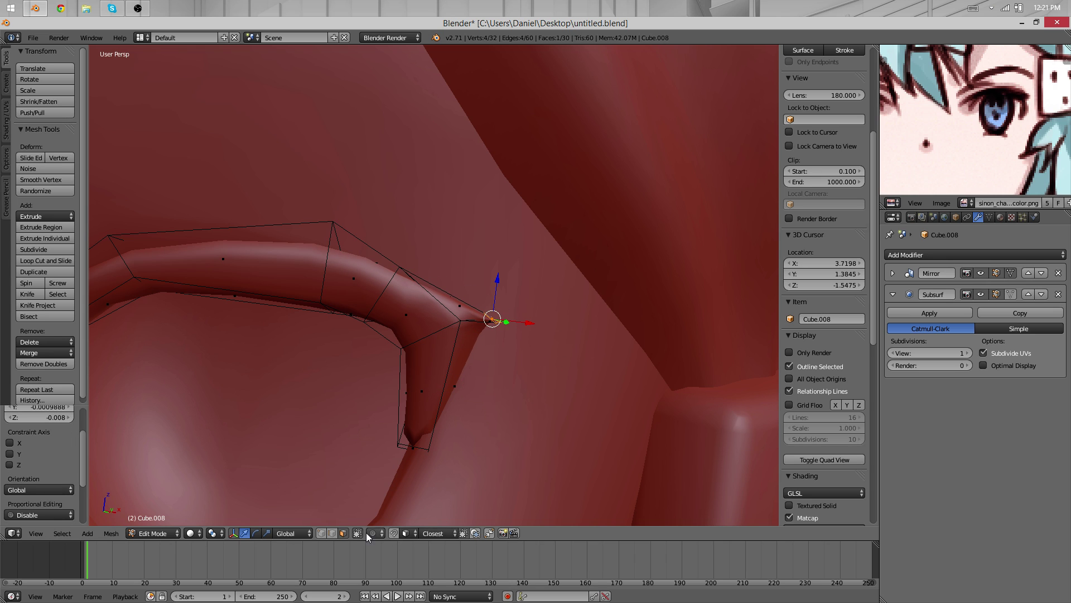
click(324, 534)
key(z)
right_click(464, 325)
shift+right_click(493, 334)
mouse_move(489, 338)
middle_down()
mouse_move(469, 367)
mouse_move(436, 496)
middle_up()
key(g)
right_click(444, 478)
key(a)
Select two vertices at the end of the extruded outer wing and move them
scroll(586, 445, up, 3)
middle_drag(586, 445, 497, 347)
right_click(491, 346)
shift+right_click(739, 308)
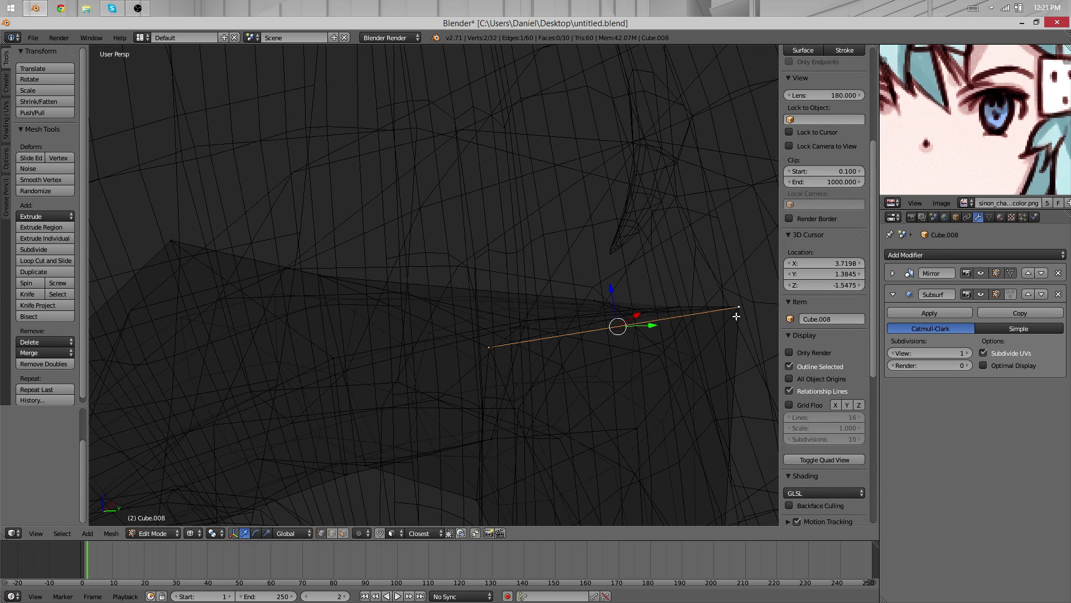
key(g)
click(732, 346)
key(z)
mouse_move(732, 346)
middle_down()
mouse_move(591, 299)
mouse_move(613, 385)
middle_up()
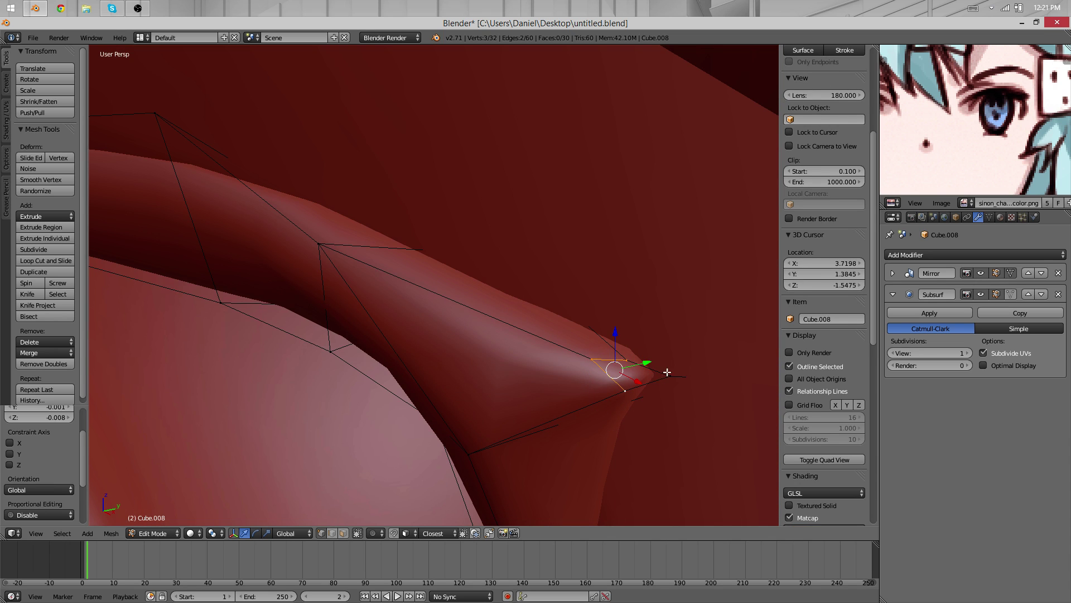
Select all four vertices of the wing's end face and trackball-rotate them
key(e)
right_click(668, 372)
key(r)
click(675, 368)
key(ctrl+z)
key(ctrl+z)
key(r)
key(r)
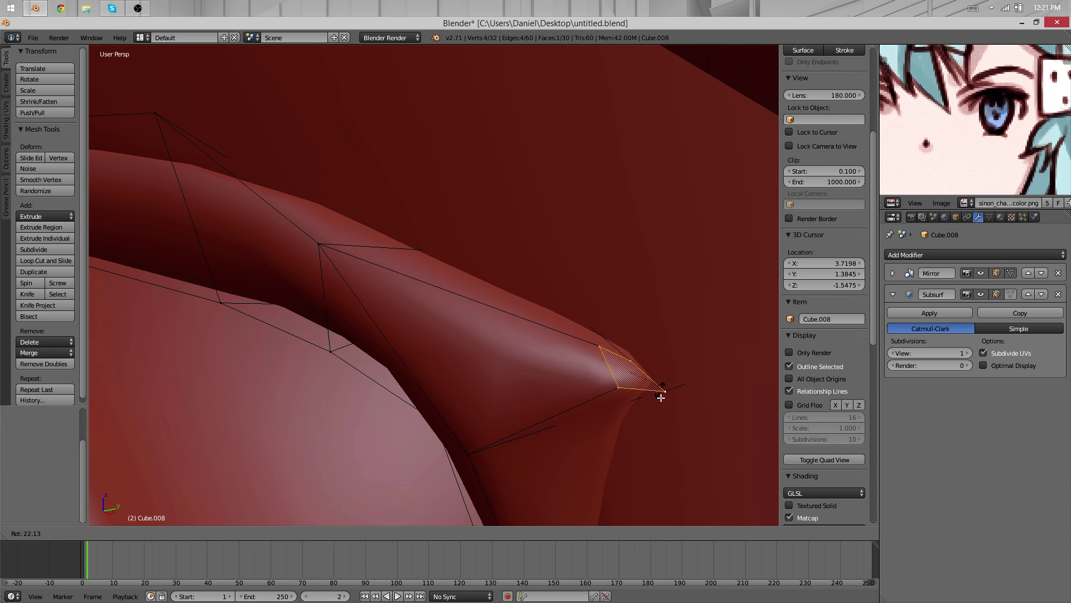
click(627, 418)
Select the outermost vertex at the wing's tip and move it outward
middle_drag(627, 419, 444, 337)
right_click(461, 314)
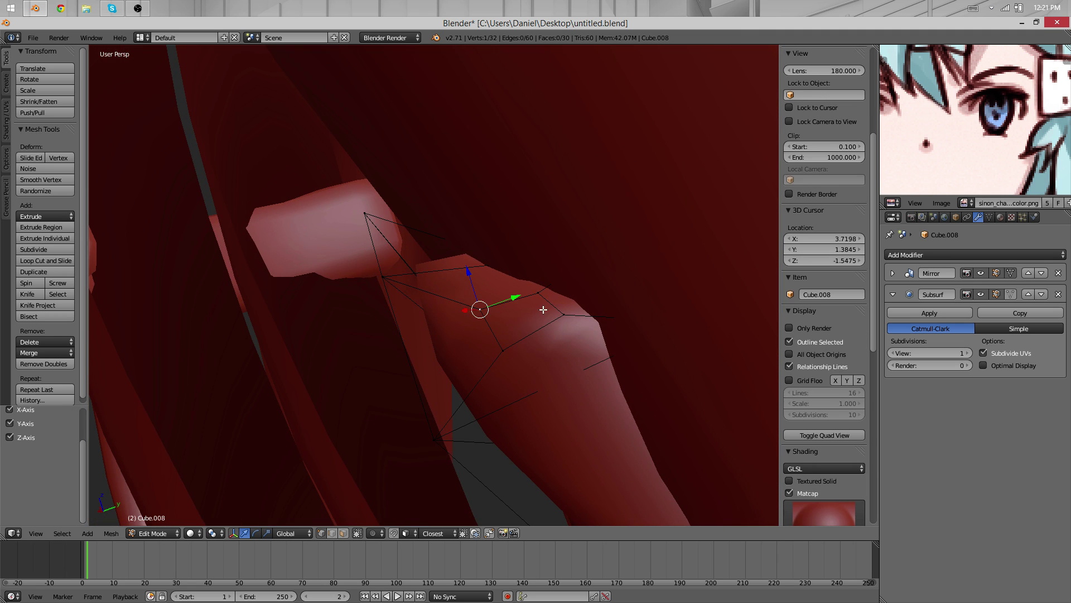
right_click(560, 322)
middle_drag(383, 316, 457, 151)
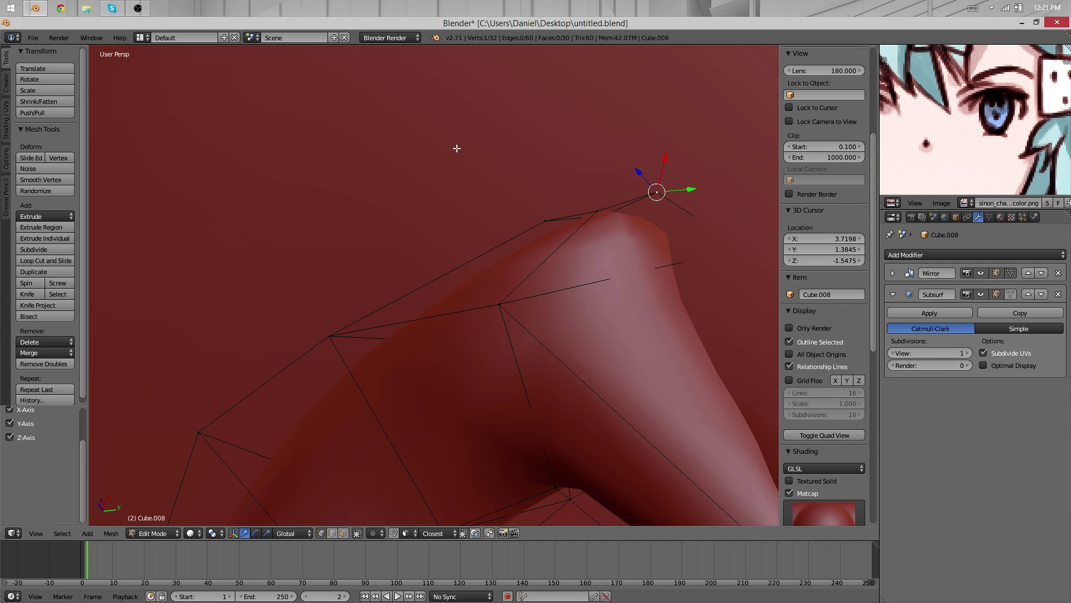
key(h)
key(ctrl+z)
key(g)
click(744, 168)
middle_drag(702, 153, 443, 275)
Add an edge loop just below the eyelash's outer bend with an edge slide factor of 0.854
key(ctrl+r)
click(360, 349)
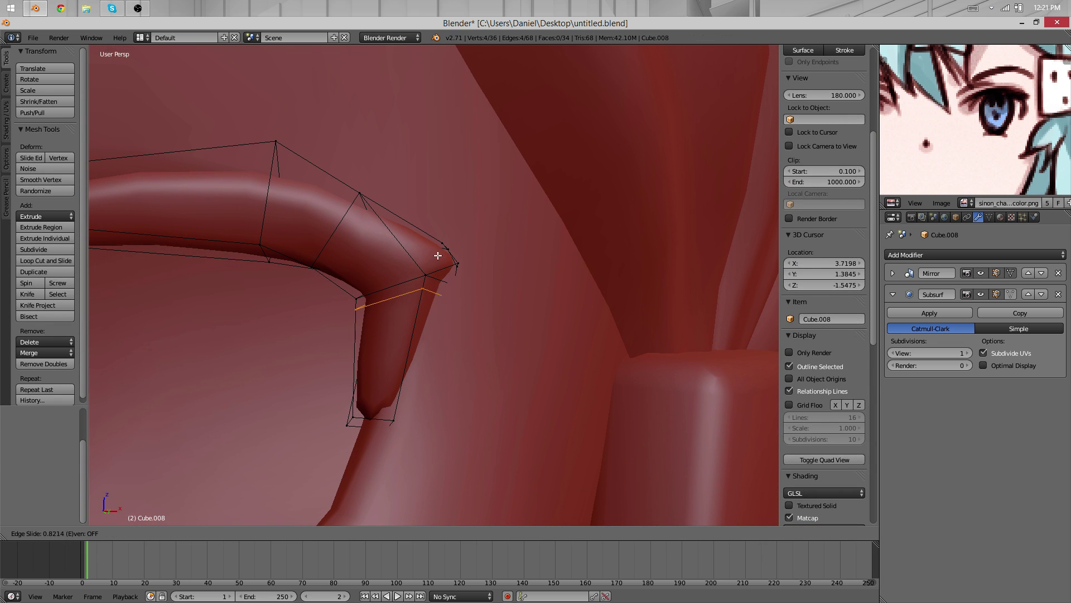
click(366, 291)
Select two vertices on the inner side of the outer bend, slide them along their edges, and return to Object Mode
right_click(358, 297)
key(z)
middle_drag(358, 295, 384, 330)
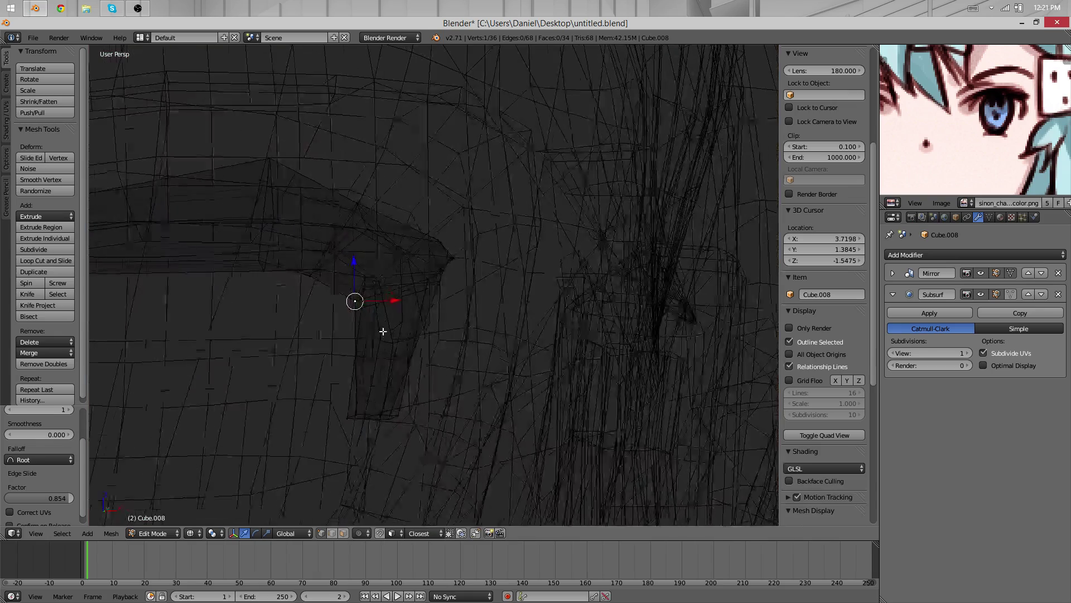
shift+right_click(371, 273)
key(g)
key(g)
click(351, 269)
key(Tab)
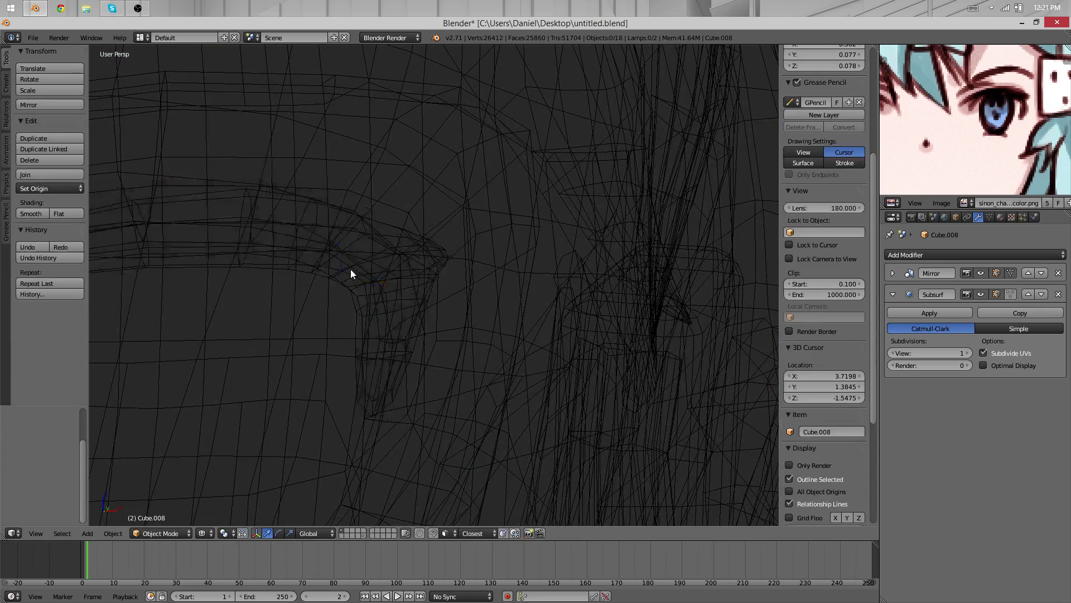
Switch to solid shading, select two vertices at the eyelash's winged outer corner, and move them
scroll(357, 273, down, 6)
key(z)
scroll(425, 332, down, 1)
mouse_move(425, 332)
middle_down()
mouse_move(456, 259)
mouse_move(389, 340)
mouse_move(514, 298)
mouse_move(493, 276)
middle_up()
scroll(389, 340, down, 2)
scroll(495, 299, up, 6)
middle_drag(527, 241, 333, 287)
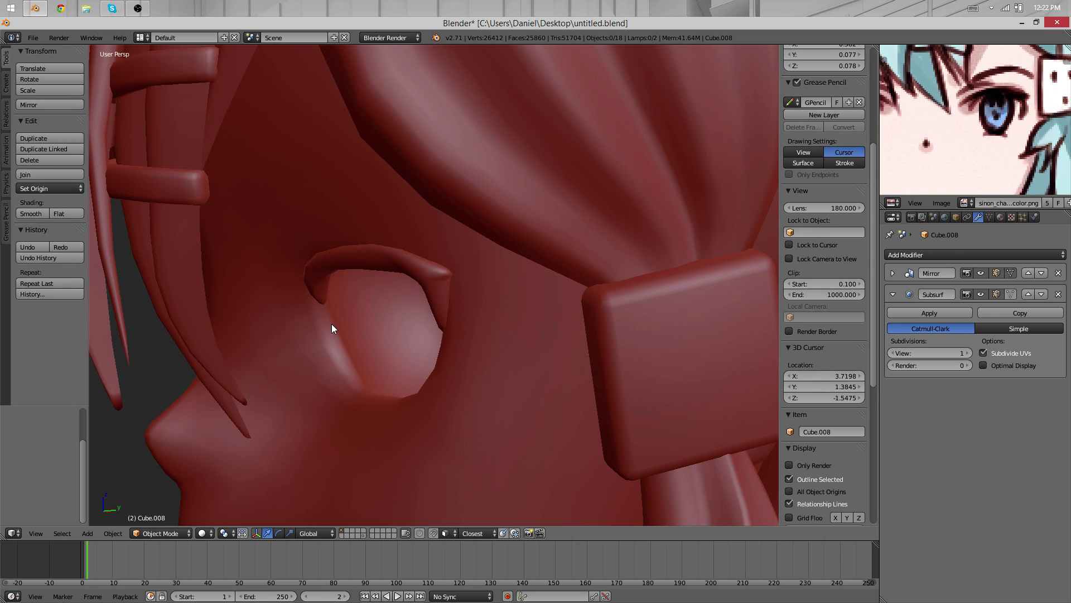
scroll(332, 287, up, 4)
key(Tab)
right_click(415, 278)
shift+right_click(415, 288)
key(g)
click(400, 296)
Reposition the same two outer-corner vertices from another viewing angle, and return to Object Mode
middle_drag(591, 327, 426, 314)
key(g)
click(412, 311)
key(Tab)
key(a)
Try adding an edge loop along the eyelash's full length, and undo it
scroll(501, 281, down, 5)
middle_drag(501, 281, 479, 289)
scroll(479, 290, down, 1)
scroll(479, 290, up, 2)
middle_drag(340, 285, 306, 278)
middle_drag(431, 244, 398, 255)
scroll(430, 285, up, 3)
key(Tab)
click(338, 266)
click(306, 277)
key(Tab)
scroll(390, 280, down, 8)
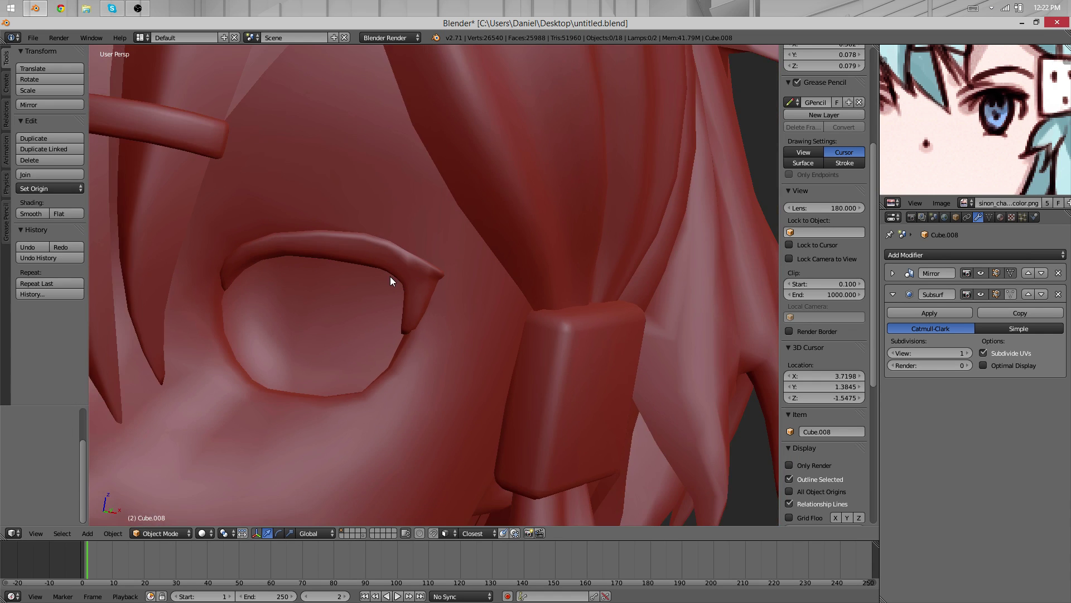
scroll(394, 272, up, 3)
key(Tab)
scroll(395, 271, up, 2)
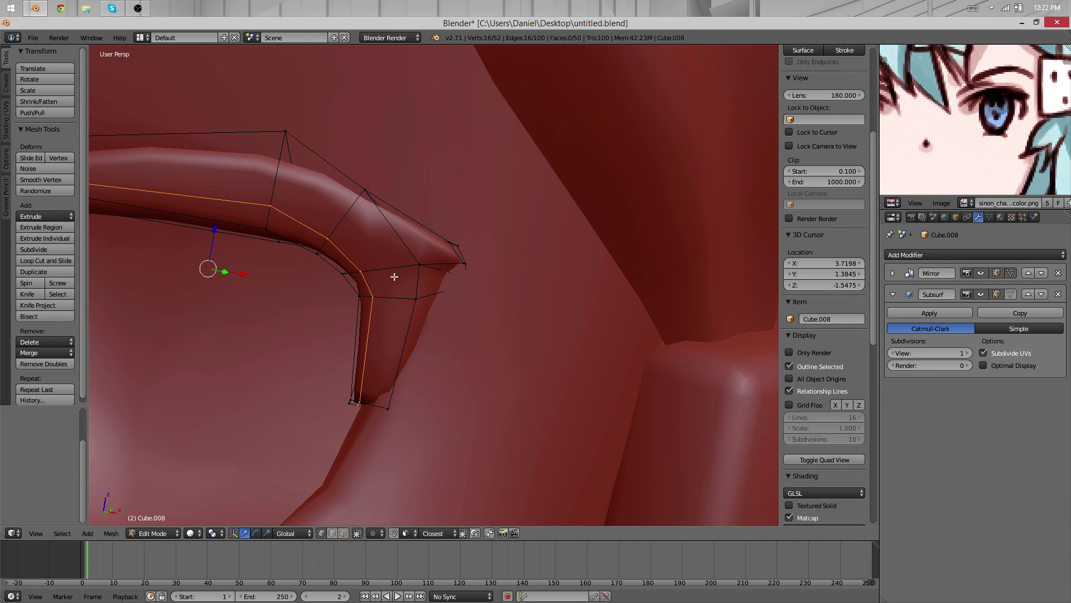
key(ctrl+z)
Select the two inner vertices at the lower end of the eyelash's outer tail, move them slightly, and return to Object Mode
middle_drag(513, 302, 380, 410)
key(Tab)
key(Tab)
key(z)
right_click(363, 384)
key(z)
key(g)
click(395, 348)
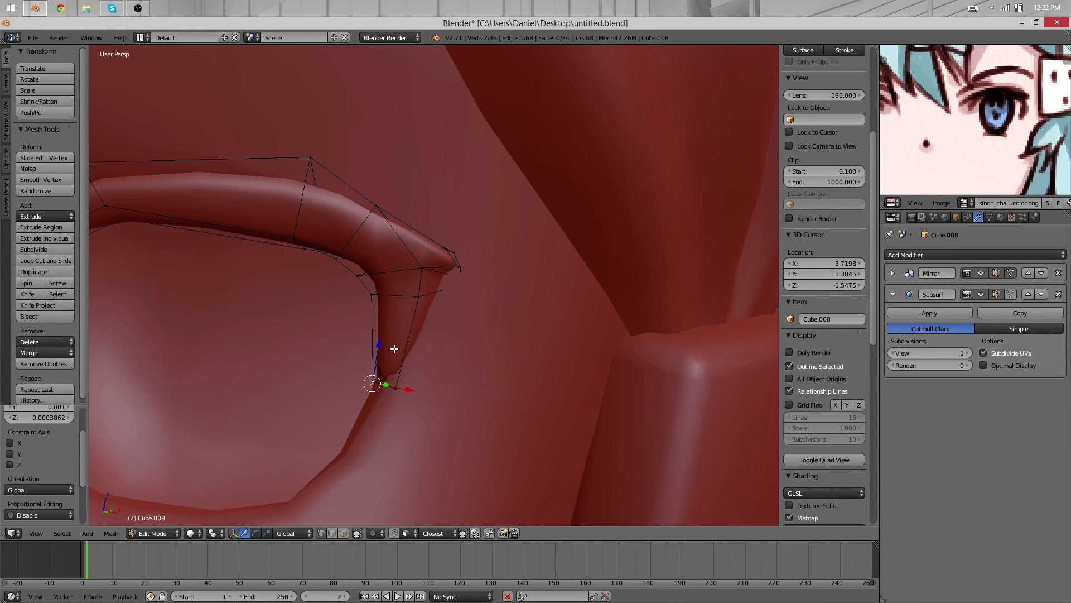
key(Tab)
scroll(505, 309, down, 4)
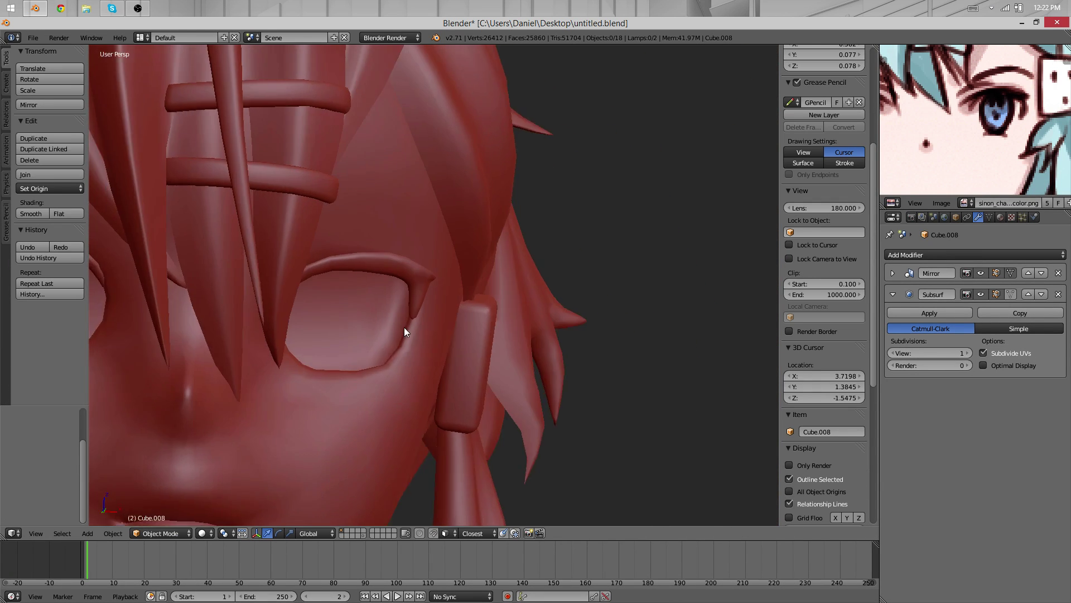
In Edit Mode, slide the single vertex on the eyelash's upper outer bend along its edge
scroll(424, 302, up, 6)
scroll(439, 280, down, 3)
key(Tab)
middle_drag(342, 239, 363, 328)
key(z)
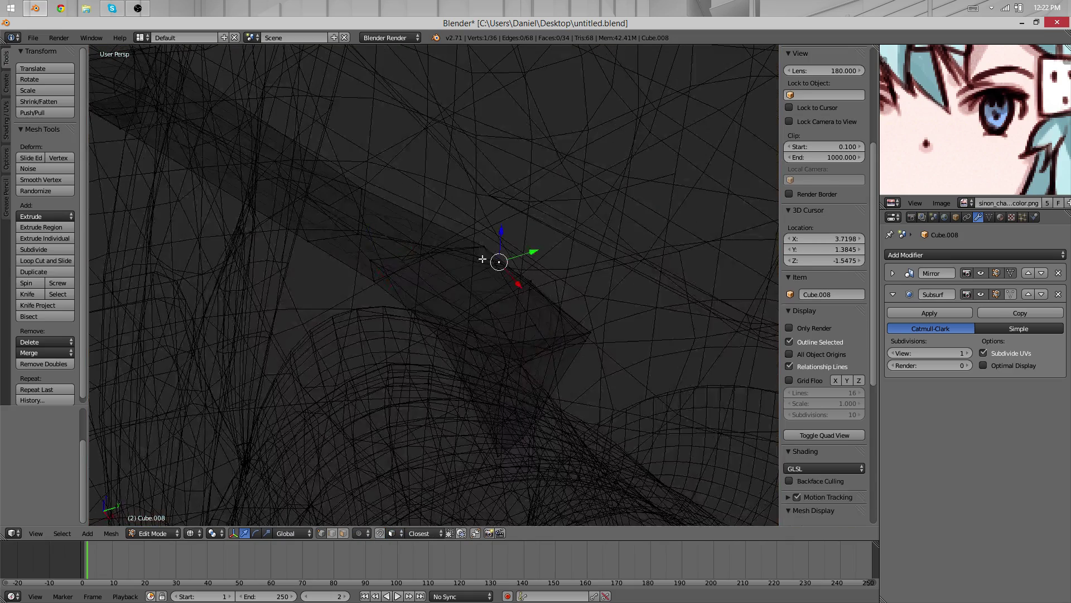
key(z)
key(shift+v)
click(393, 239)
Select a neighbouring vertex on the eyelash's upper edge and reposition it from two viewing angles
right_click(365, 254)
middle_drag(376, 253, 335, 204)
key(g)
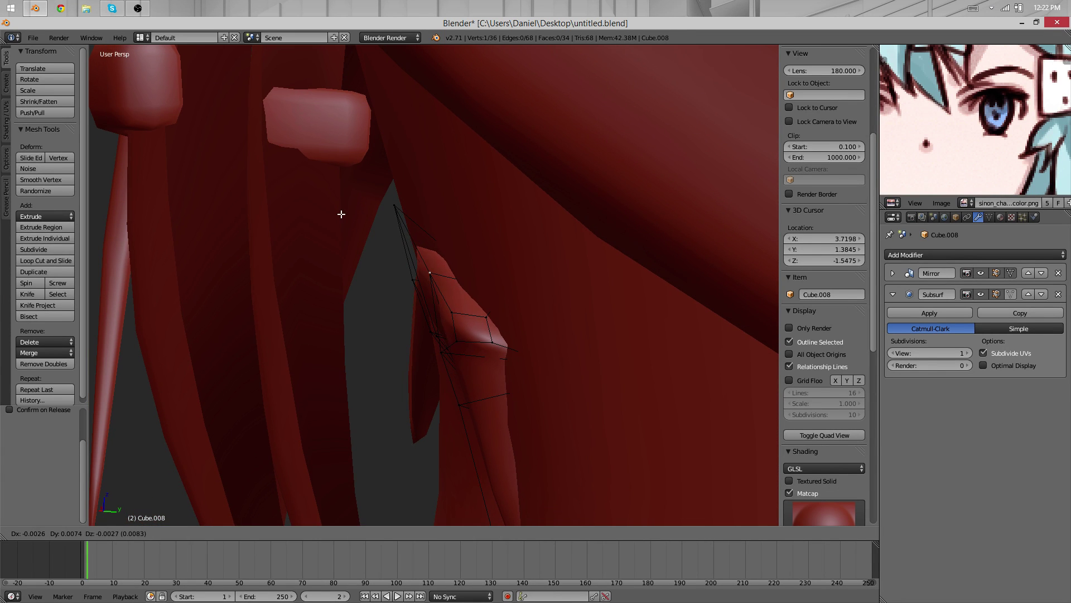
click(343, 215)
middle_drag(315, 296, 471, 270)
scroll(471, 270, up, 3)
key(Tab)
key(Tab)
key(g)
click(435, 269)
Select the four-vertex edge loop before the eyelash's outer bend, move it, and return to Object Mode
scroll(424, 270, down, 4)
click(357, 279)
alt+right_click(363, 296)
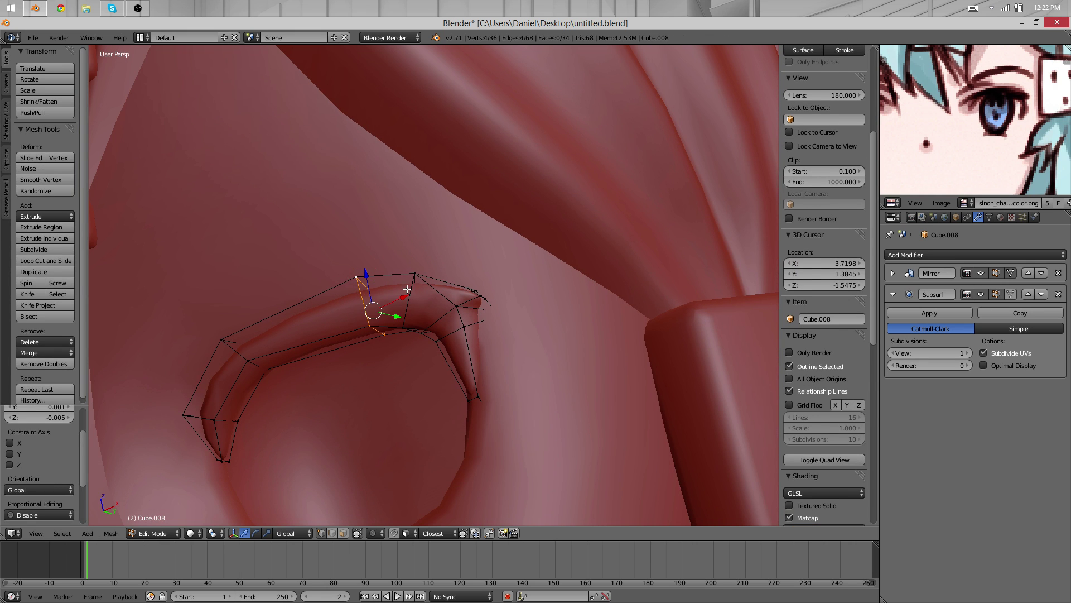
key(g)
click(334, 299)
key(Tab)
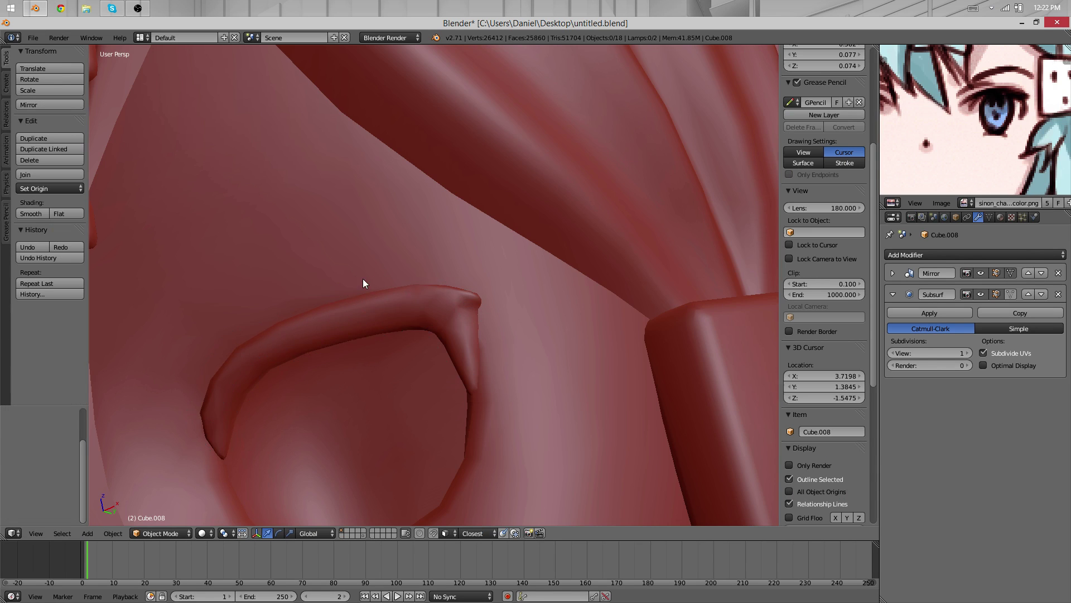
Try moving the four vertices of the wing's end face
middle_drag(378, 278, 526, 311)
scroll(442, 321, down, 4)
scroll(556, 286, up, 8)
key(Tab)
middle_drag(434, 278, 580, 352)
right_click(477, 315)
shift+right_click(485, 340)
shift+right_click(517, 350)
shift+right_click(511, 326)
key(g)
click(593, 296)
key(x)
key(z)
Try repositioning a single vertex near the wing
right_click(576, 378)
key(z)
key(g)
click(486, 286)
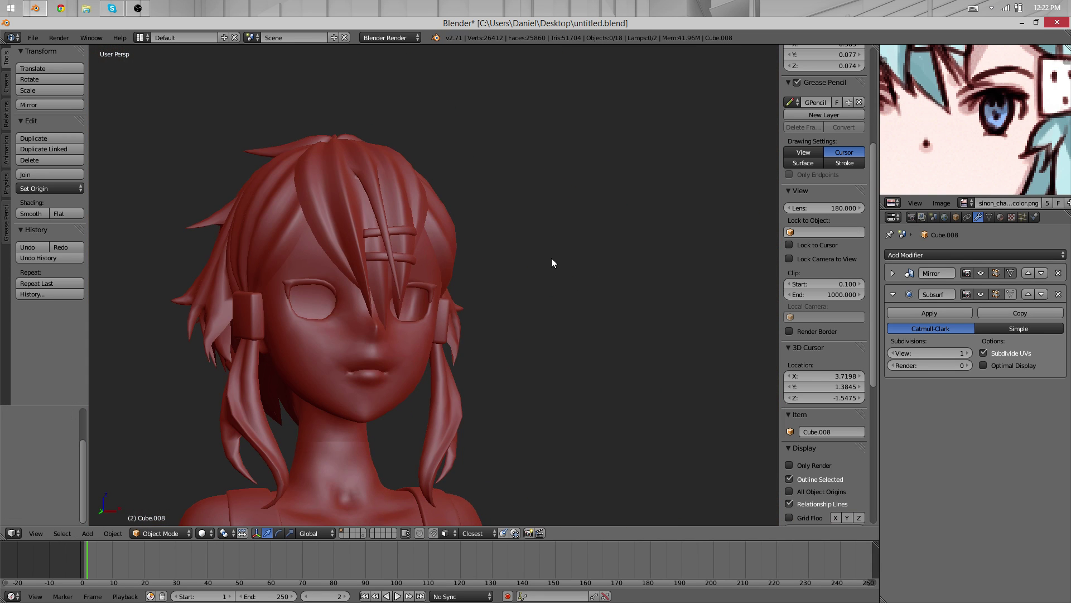
In Edit Mode, select three vertices at the wing's tip and reposition them
scroll(551, 258, up, 5)
key(ctrl+t)
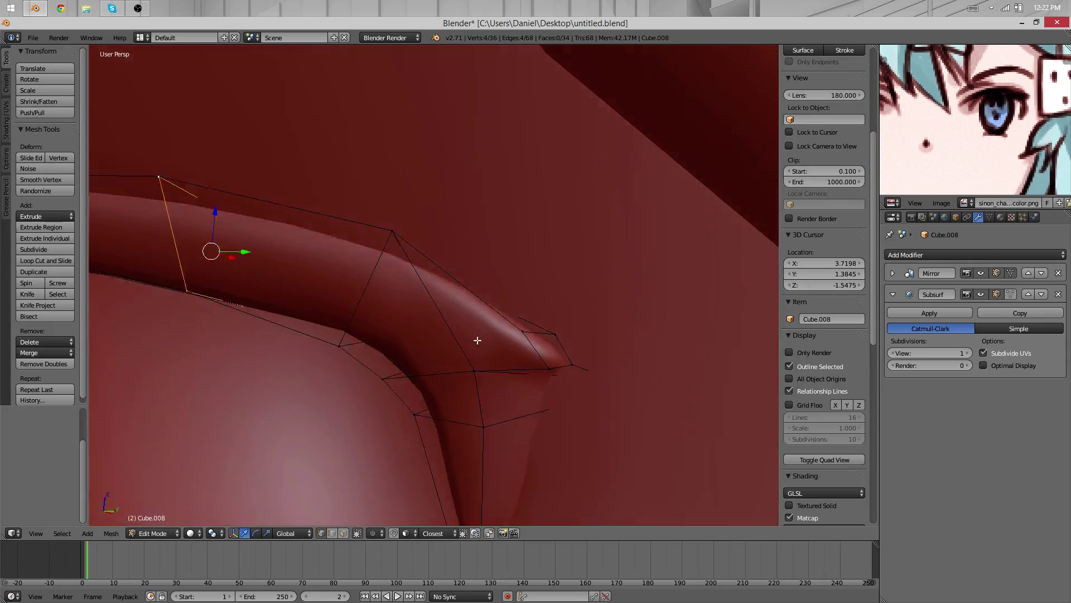
key(z)
mouse_move(571, 375)
middle_down()
mouse_move(610, 394)
mouse_move(487, 370)
mouse_move(486, 306)
mouse_move(492, 336)
mouse_move(528, 284)
middle_up()
right_click(609, 396)
right_click(493, 331)
shift+right_click(519, 306)
key(z)
key(z)
shift+right_click(531, 293)
key(z)
key(g)
click(530, 281)
Select the front vertex at the base of the wing and reposition it from two viewing angles
right_click(488, 362)
key(g)
click(526, 366)
middle_drag(436, 385, 558, 399)
key(g)
click(532, 390)
Select the upper vertex at the wing's tip, move it upward, return to Object Mode, and deselect everything
key(z)
right_click(569, 279)
key(z)
middle_drag(574, 268, 578, 260)
key(g)
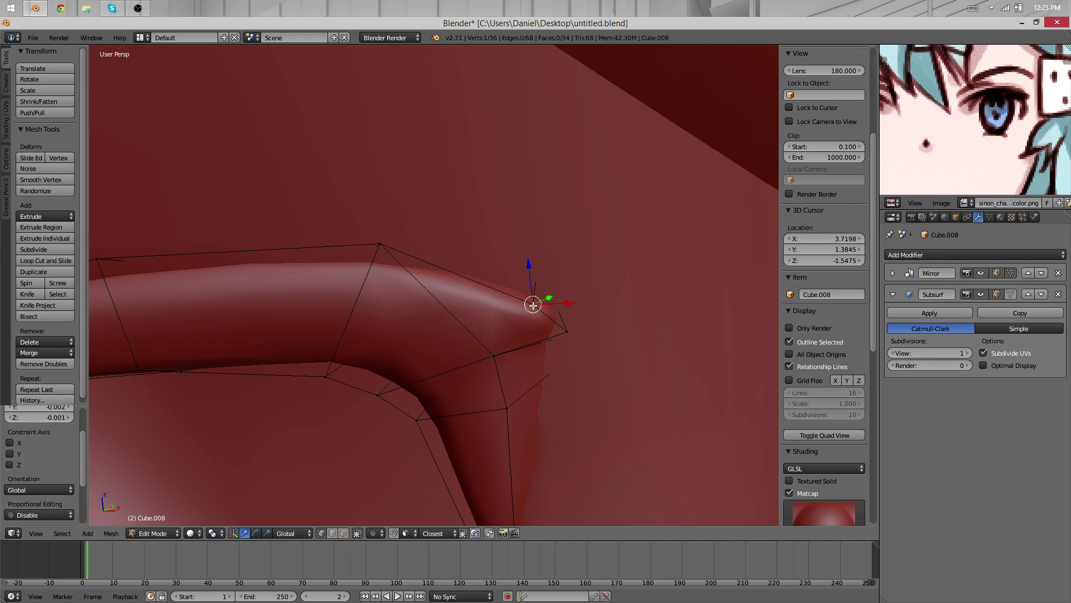
key(g)
click(537, 285)
key(Tab)
key(a)
scroll(491, 273, down, 5)
middle_drag(479, 260, 539, 220)
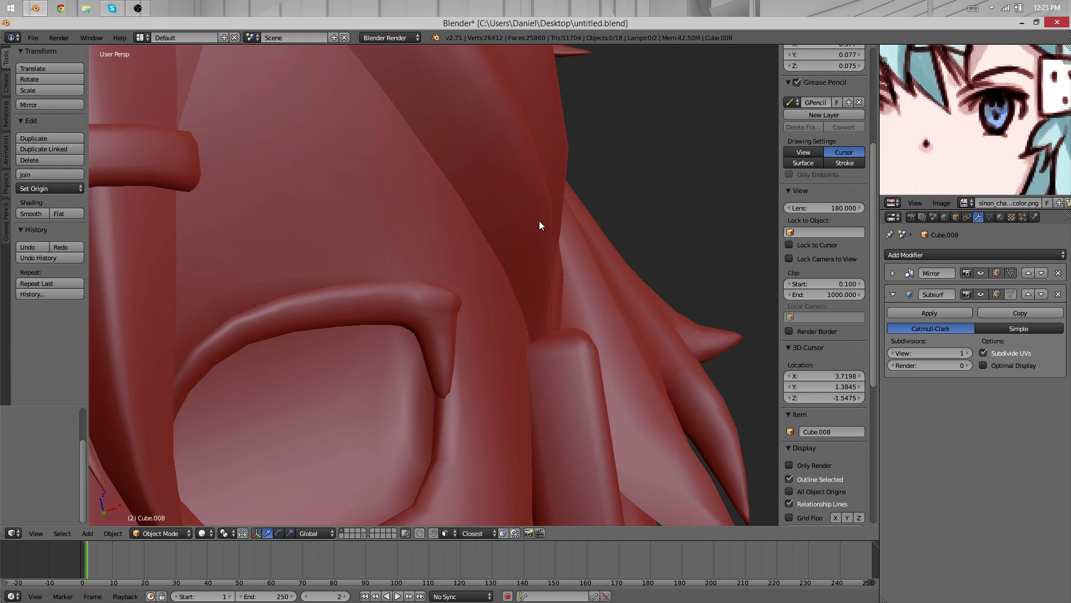
Examine the eyelashes on the whole face, and the head mesh around the eye in Edit Mode
scroll(539, 221, down, 12)
middle_drag(533, 340, 482, 314)
scroll(384, 253, up, 11)
scroll(474, 304, down, 7)
scroll(467, 293, up, 3)
right_click(413, 337)
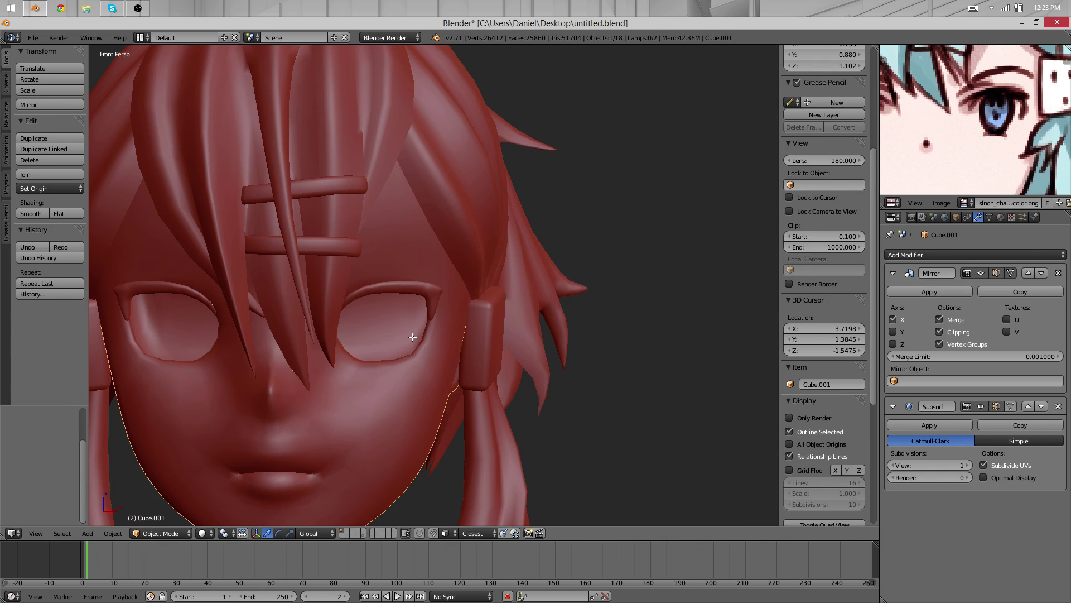
key(Tab)
middle_drag(412, 336, 365, 368)
middle_drag(468, 341, 345, 314)
click(456, 321)
middle_drag(456, 321, 477, 331)
Reset the 3D cursor to the world origin, leave Edit Mode, and deselect everything
key(shift+c)
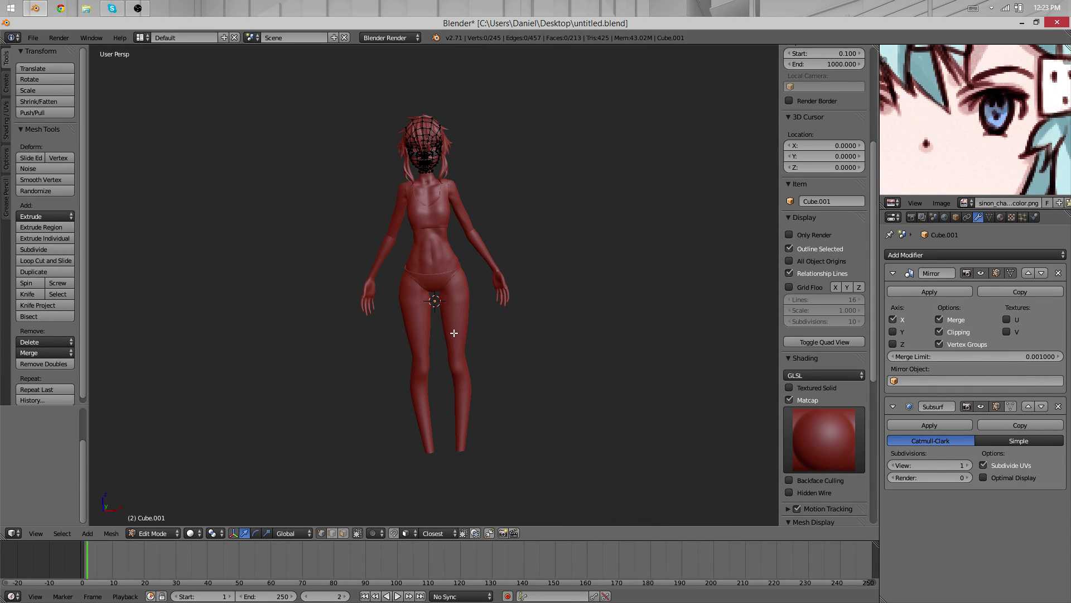
key(a)
key(Tab)
key(a)
shift+middle_drag(511, 239, 520, 264)
Start the Screencast Keys display and hide the 3D view's properties sidebar
scroll(554, 242, up, 5)
scroll(818, 410, down, 10)
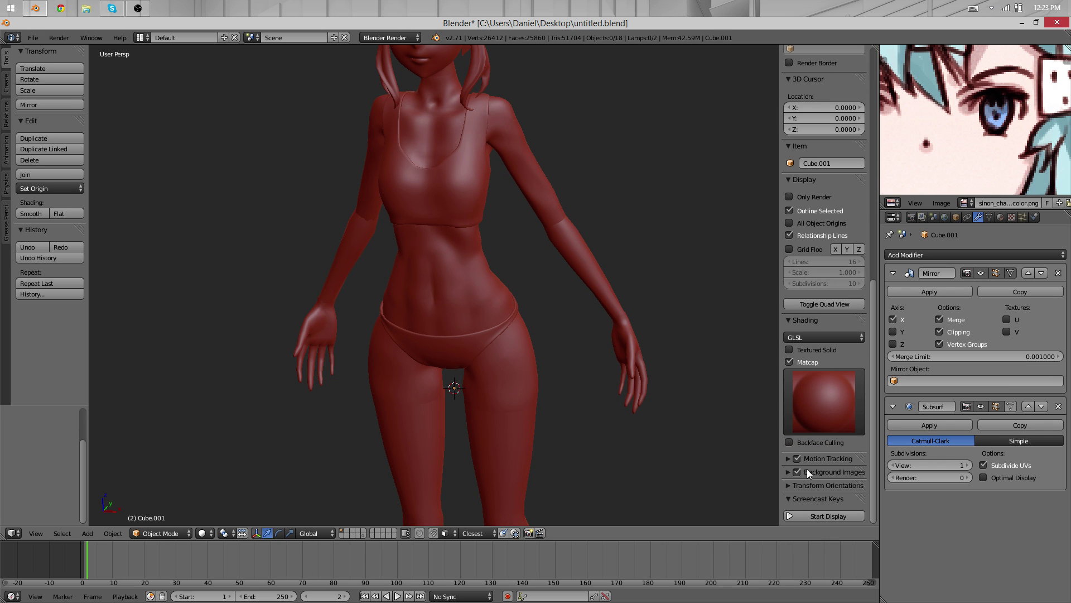
click(814, 514)
scroll(806, 496, down, 5)
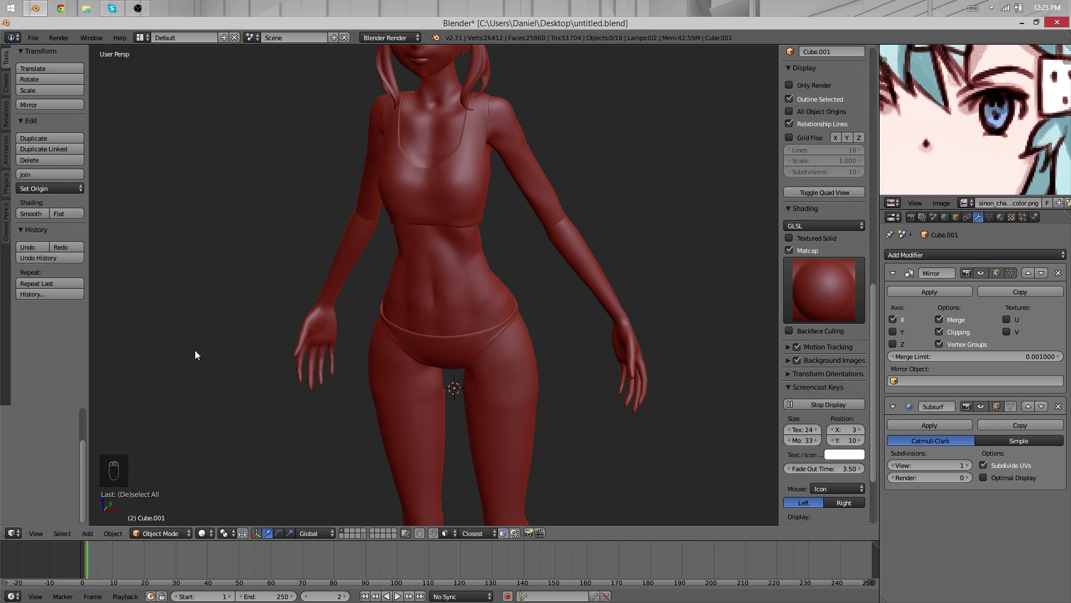
scroll(814, 393, up, 20)
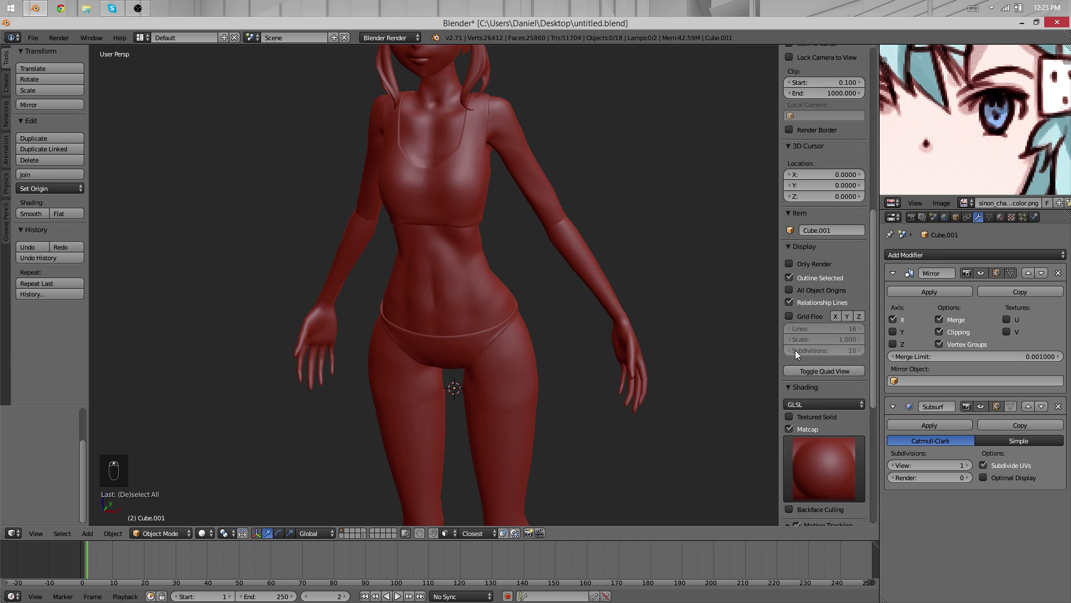
key(n)
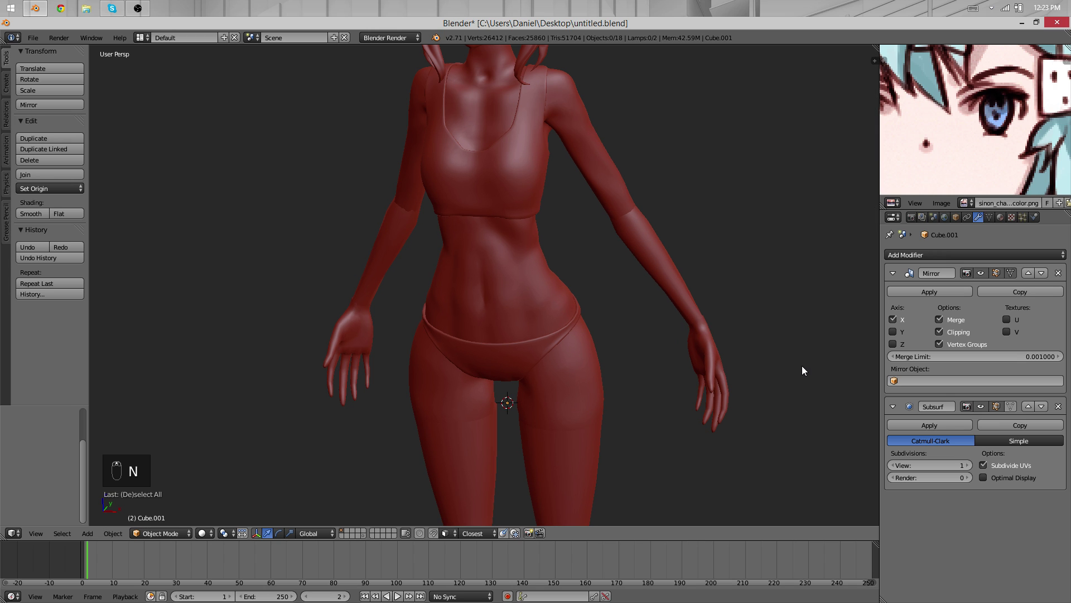
Center the 3D cursor at the world origin and add a mesh circle there
shift+middle_drag(802, 366, 773, 523)
shift+middle_drag(515, 356, 507, 305)
key(shift+c)
key(shift+a)
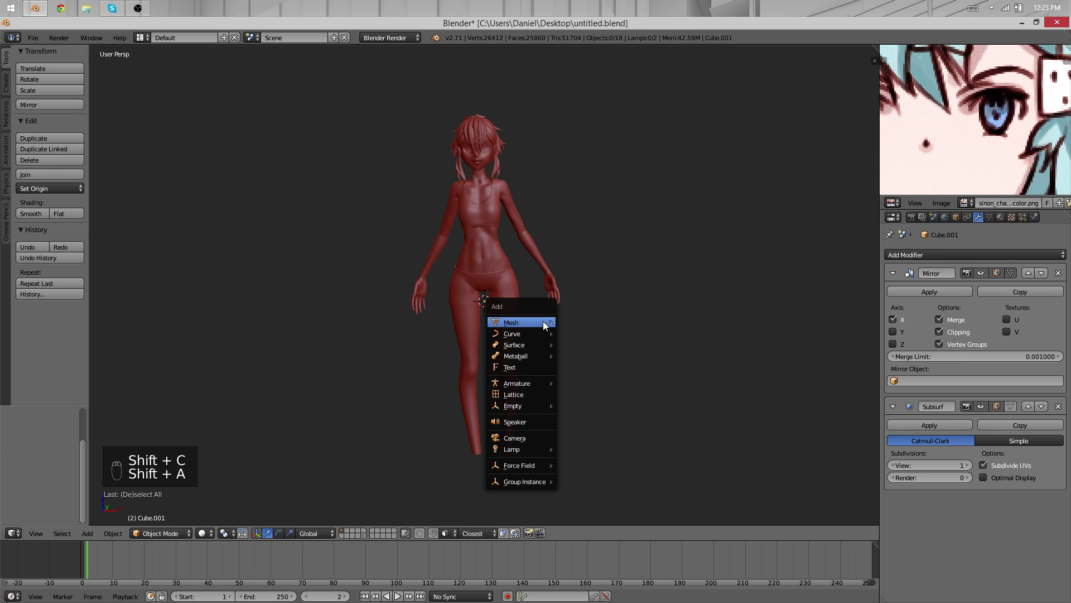
mouse_move(528, 324)
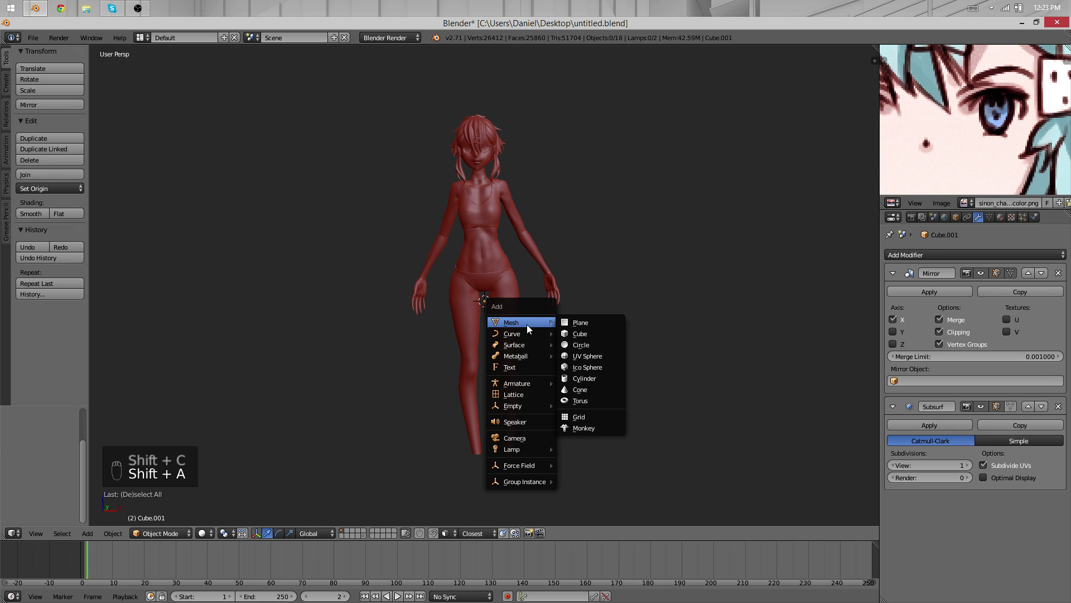
click(591, 346)
Set the new circle's vertex count to 12
scroll(17, 423, up, 2)
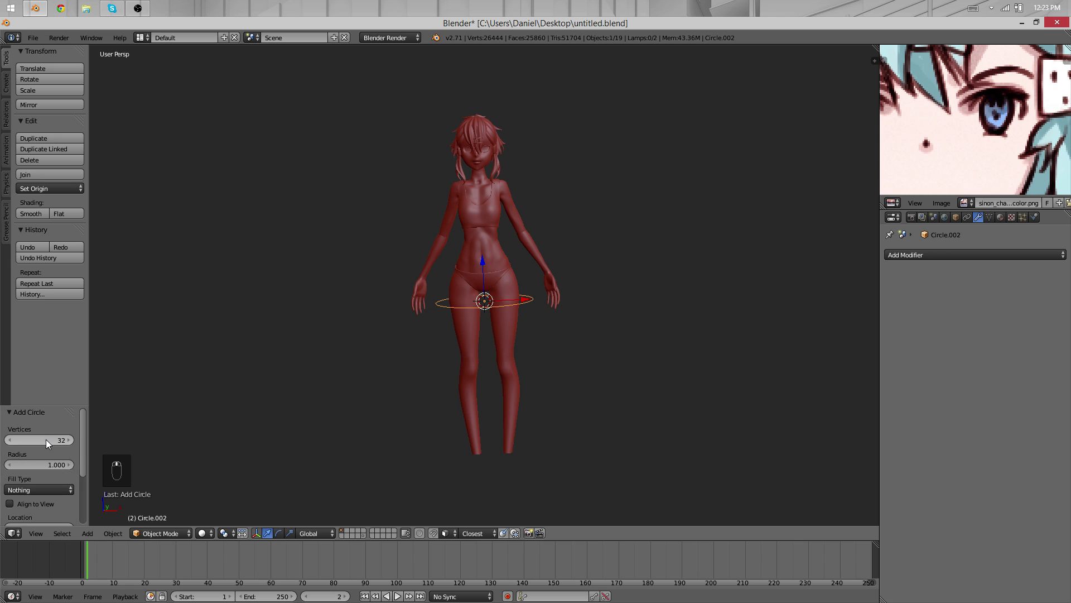
click(45, 440)
key(Return)
key(Return)
scroll(503, 334, up, 5)
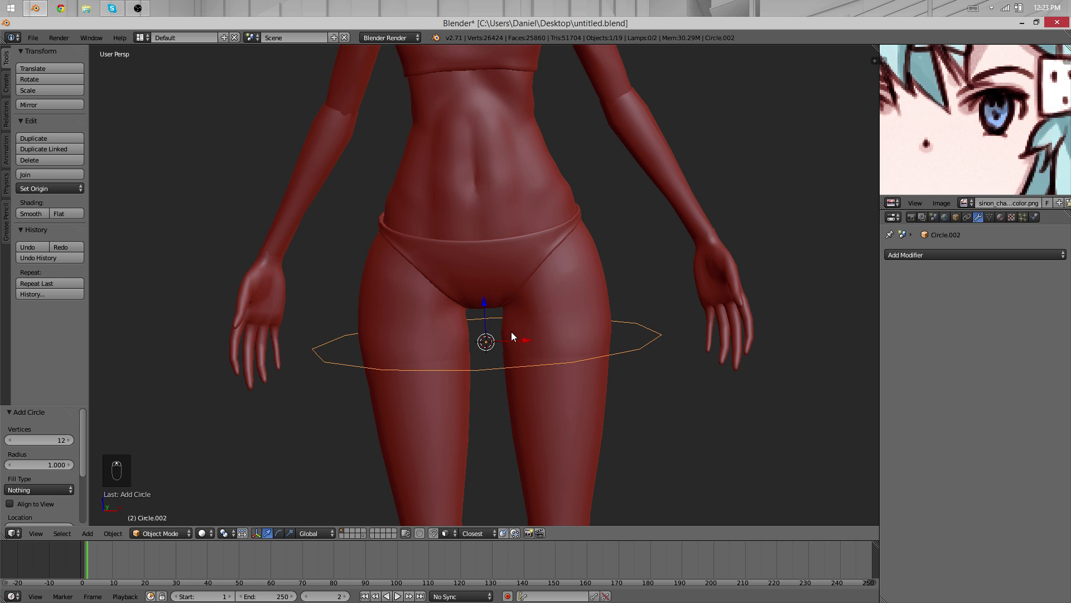
middle_drag(497, 426, 486, 432)
scroll(387, 410, up, 3)
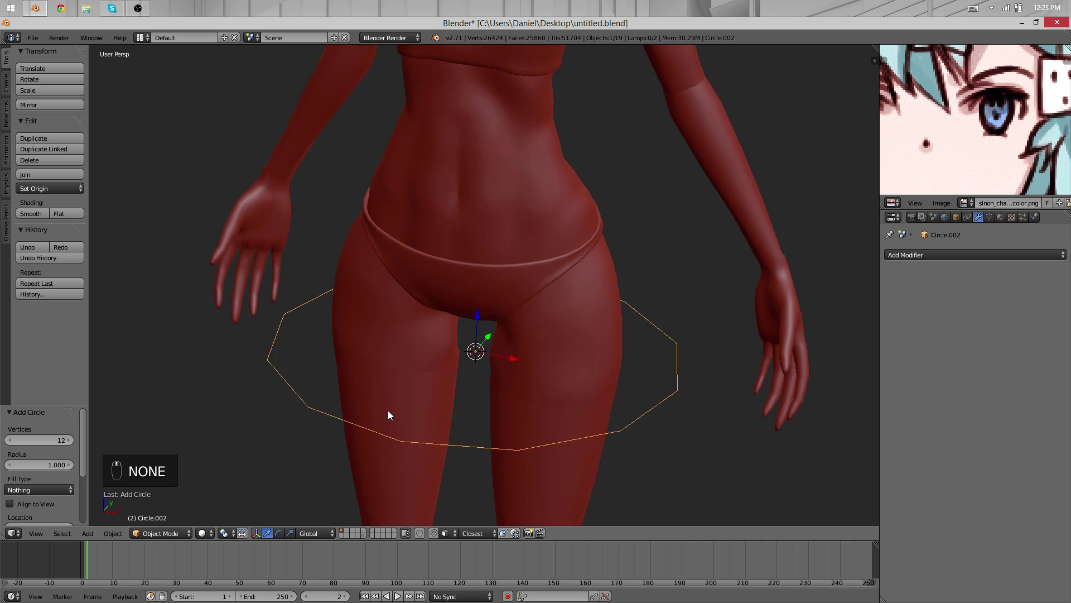
scroll(388, 410, down, 3)
In Edit Mode, move the whole circle up to head height and rotate it about 44.5° around the X axis
key(Tab)
scroll(326, 391, down, 4)
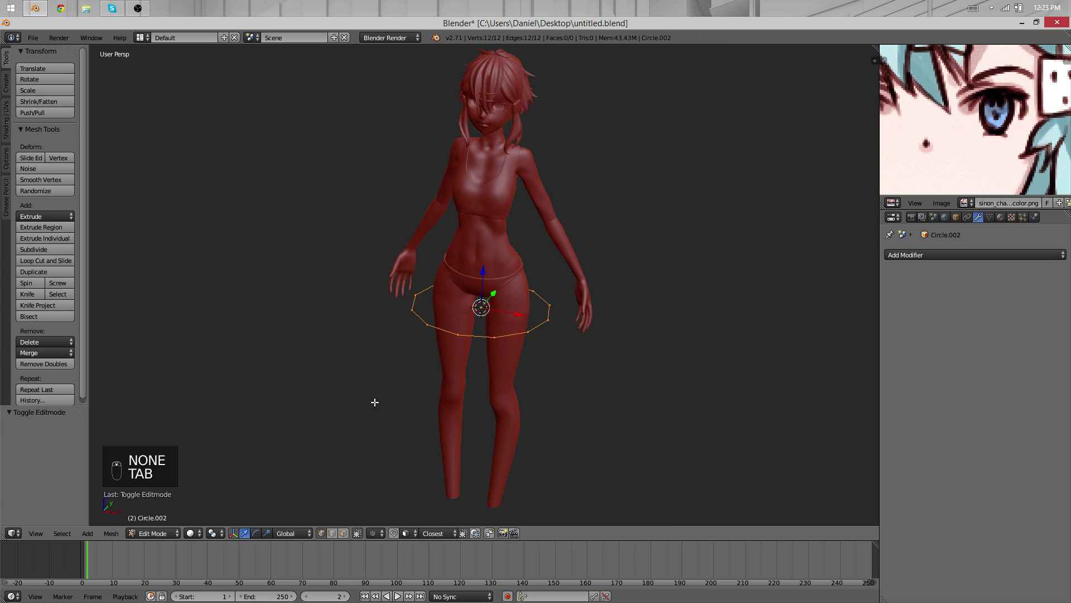
key(g)
click(408, 222)
key(r)
middle_drag(411, 268, 533, 329)
click(533, 331)
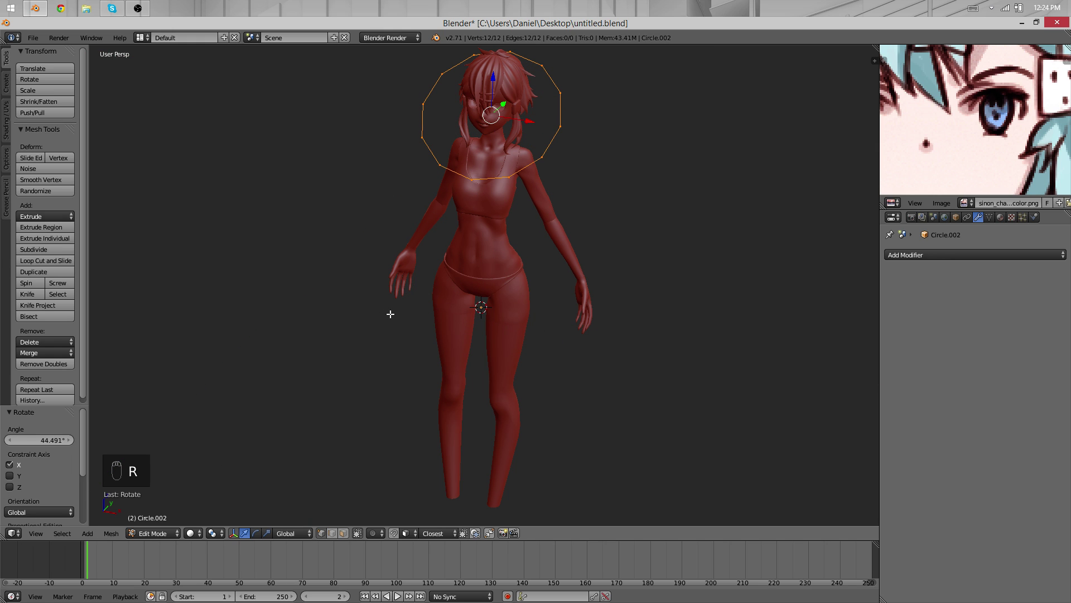
Undo the last rotation of the circle and rotate it 90° around the X axis so it faces forward
key(ctrl+z)
key(r)
key(x)
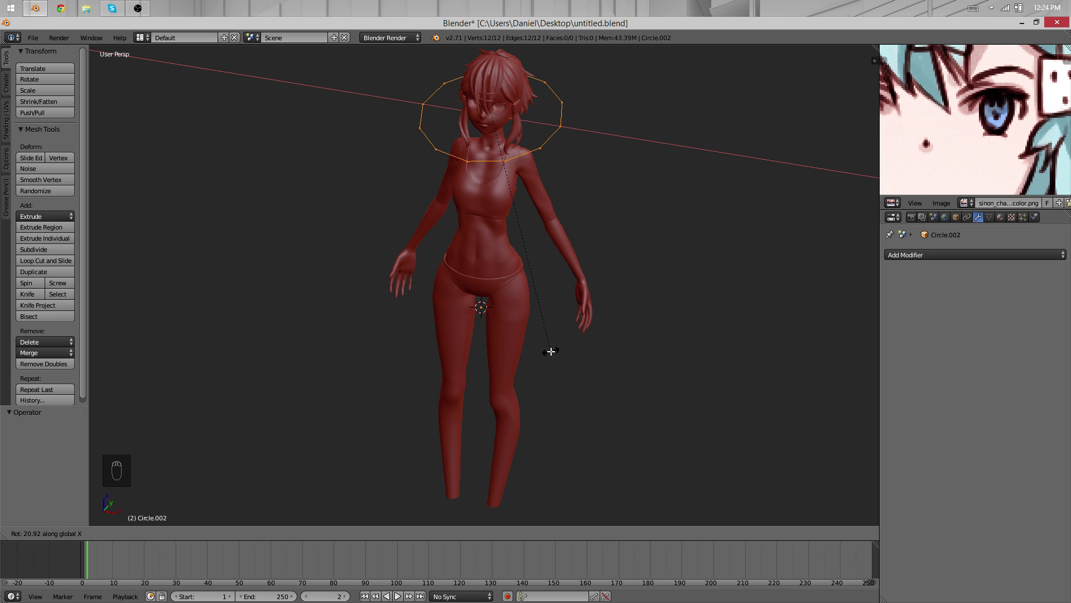
click(552, 351)
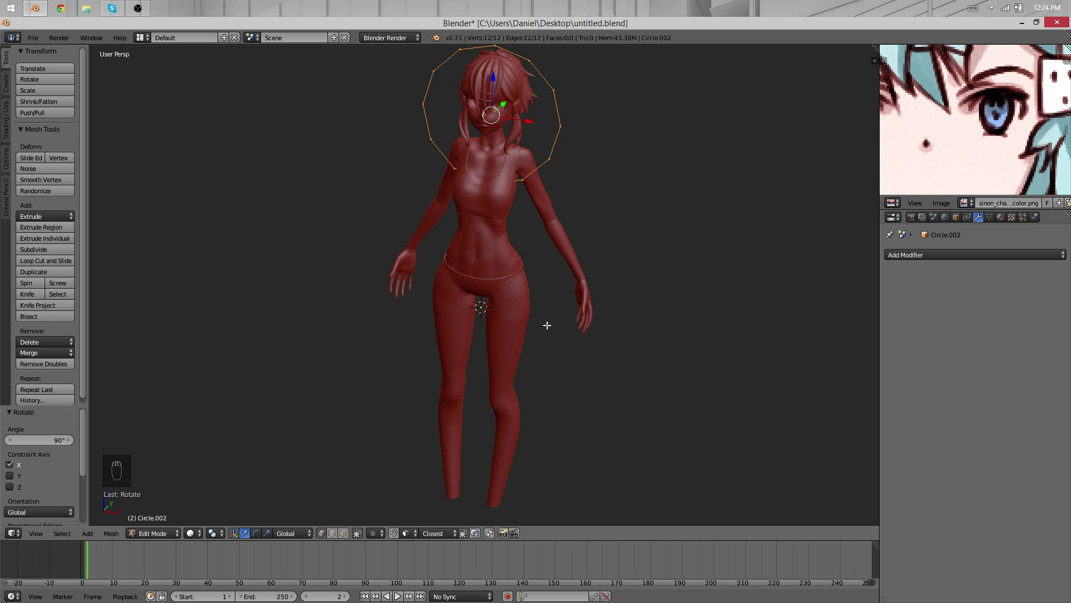
In the front view, scale the circle down to 0.290 of its size
scroll(502, 285, up, 1)
alt+middle_drag(428, 242, 524, 175)
shift+middle_drag(673, 121, 587, 311)
key(s)
click(457, 256)
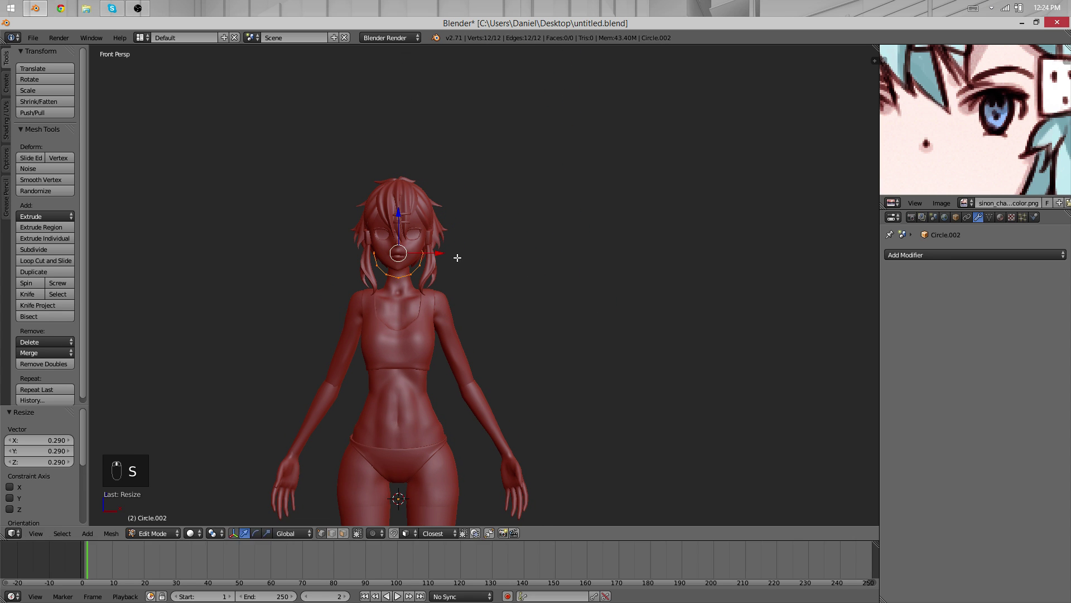
Move the circle over the character's left eye and scale it down by 0.449
key(g)
click(483, 226)
scroll(501, 225, up, 5)
shift+middle_drag(500, 225, 667, 376)
key(s)
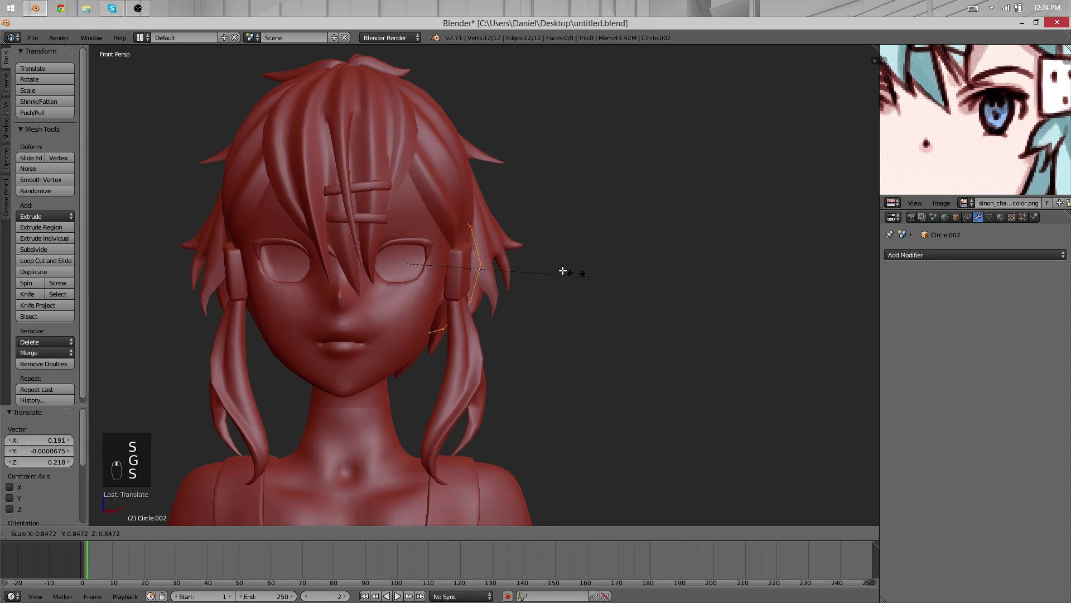
click(506, 266)
In the side view, move the circle -0.260 along the Y axis into the eye opening
alt+middle_drag(641, 269, 532, 275)
key(g)
middle_drag(533, 276, 497, 279)
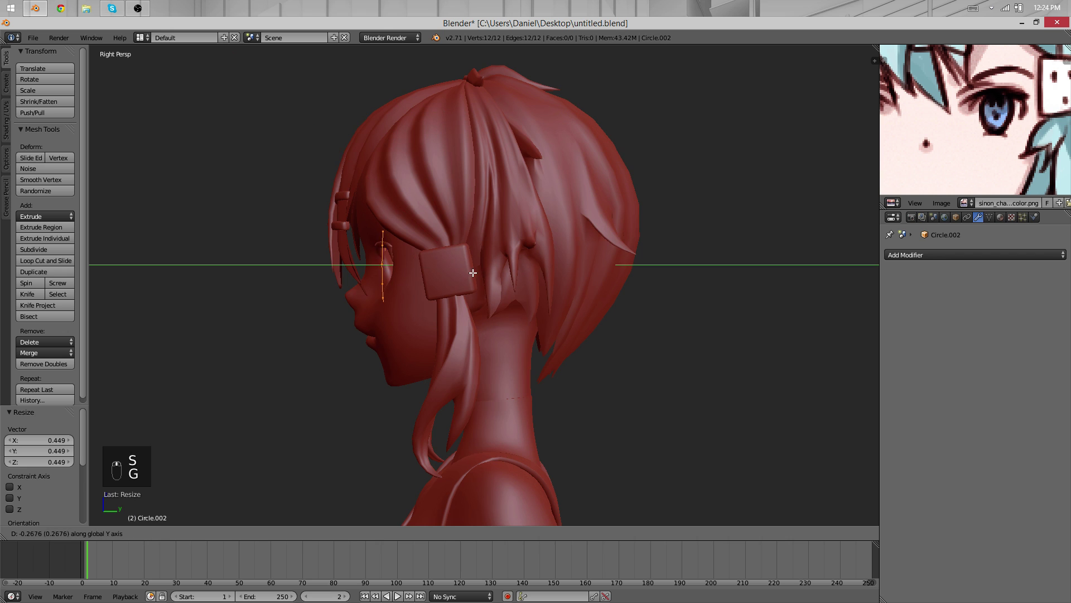
click(473, 272)
In the front orthographic view, shrink the circle to iris size and stretch it by 1.271 along the Z axis
key(KP_1)
key(KP_5)
key(s)
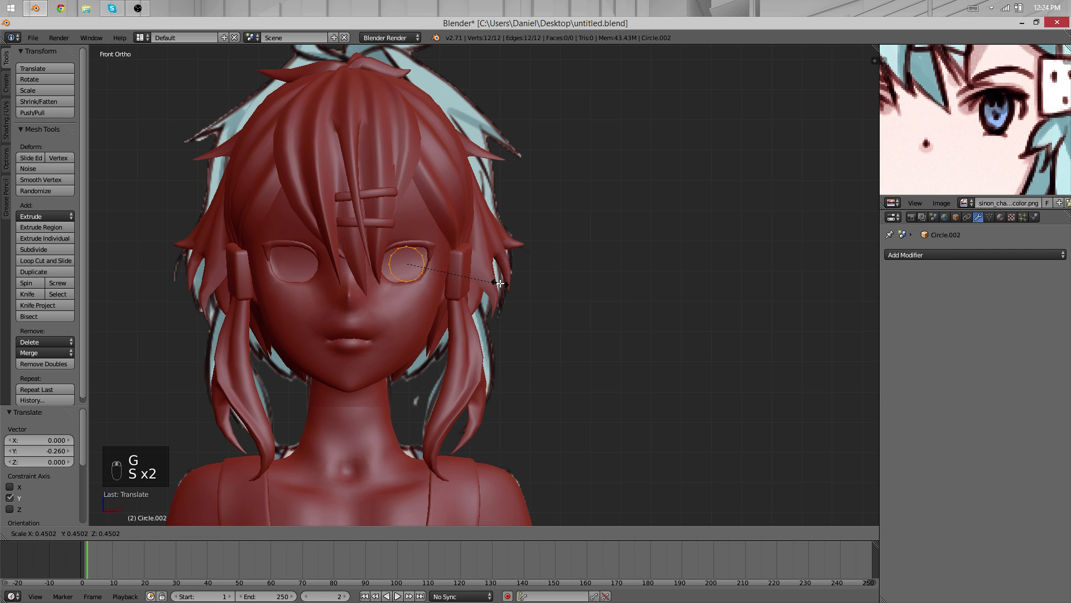
click(554, 287)
scroll(554, 287, up, 3)
key(s)
key(s)
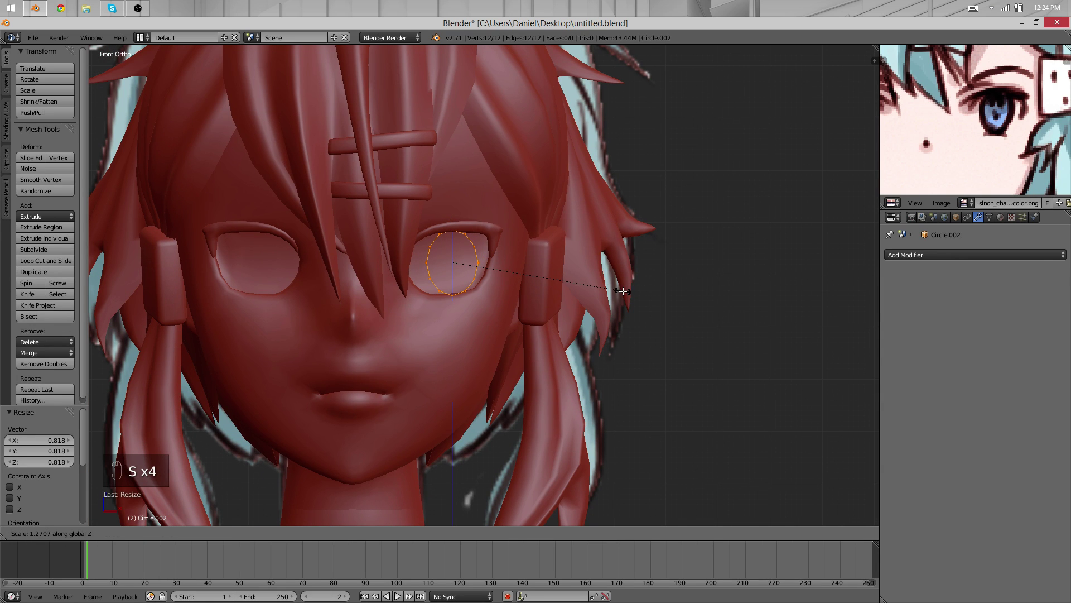
click(622, 290)
Add a Mirror modifier to the circle for the second eye and shift the circle -0.004 along X
click(955, 254)
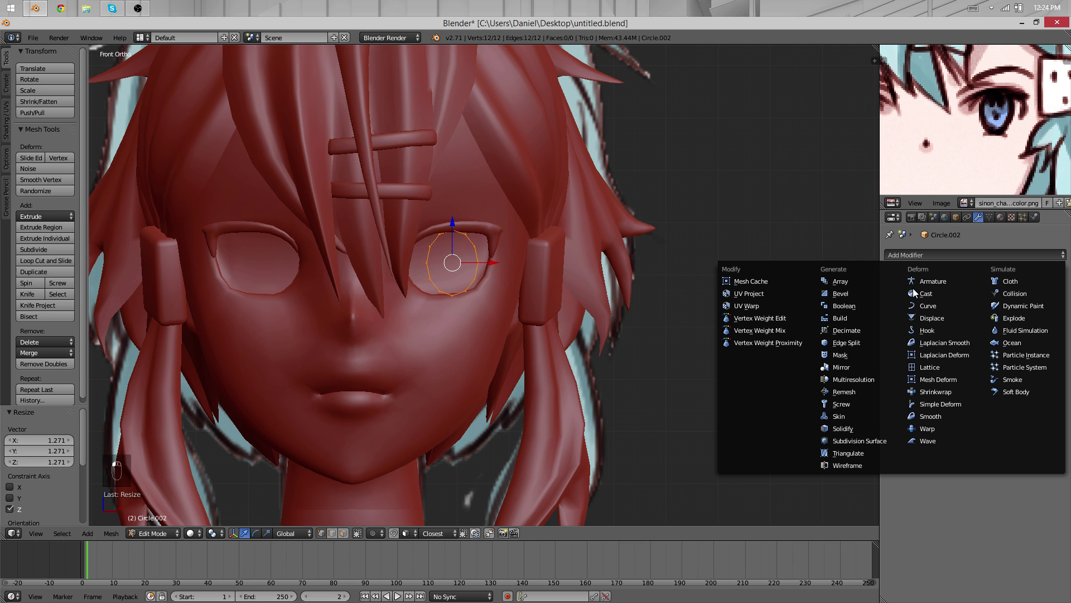
click(857, 366)
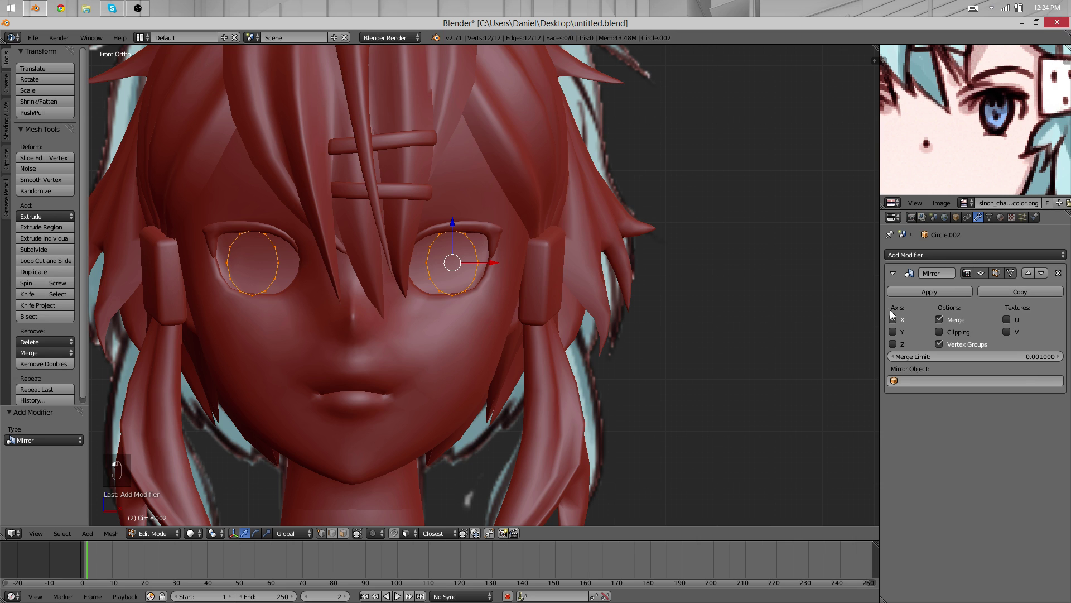
scroll(677, 354, up, 2)
scroll(598, 294, up, 2)
key(g)
click(560, 303)
shift+middle_drag(560, 303, 716, 321)
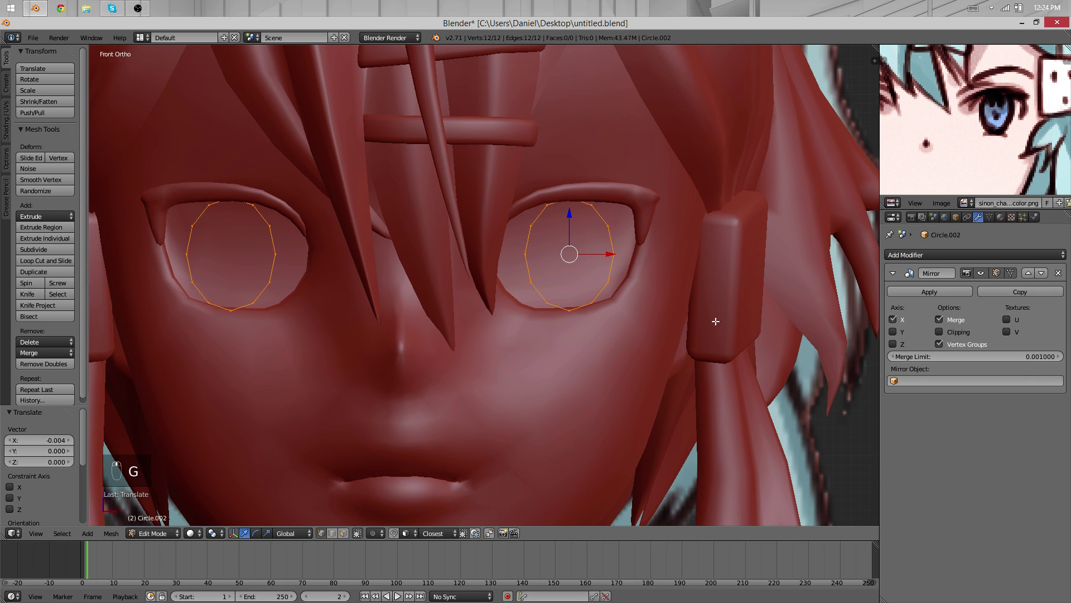
Fine-tune the iris circle's position and tilt it by a few degrees to sit centred in the eye opening
scroll(710, 335, down, 4)
key(g)
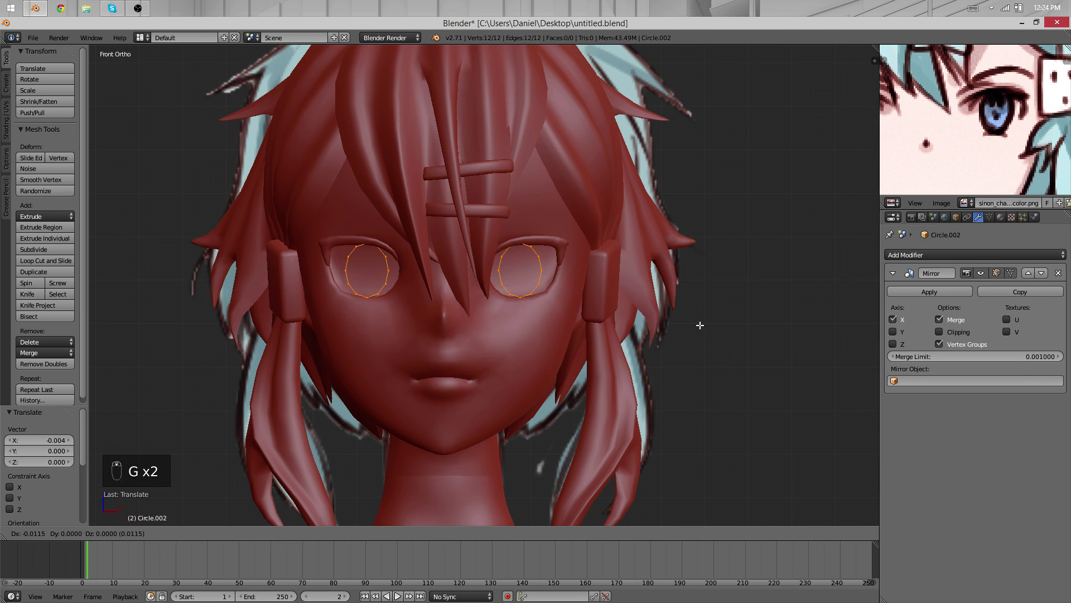
key(r)
click(737, 333)
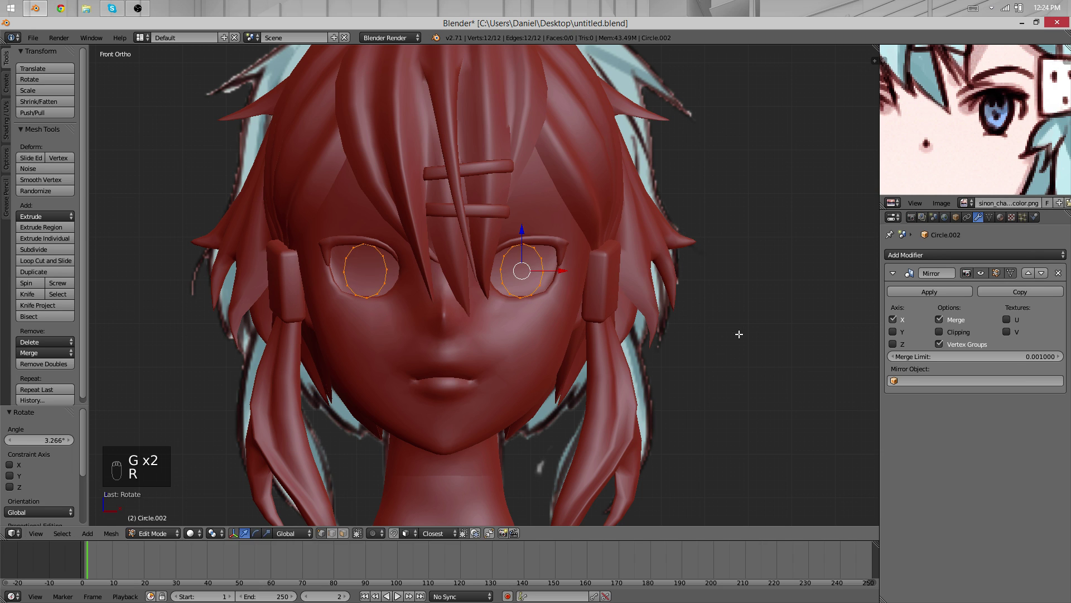
key(g)
key(r)
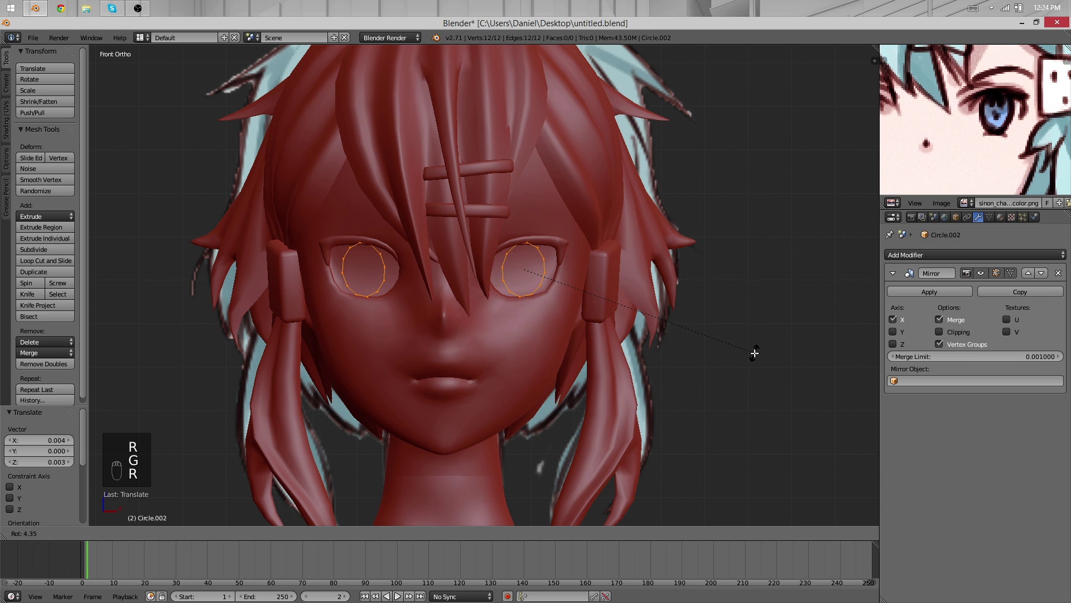
key(r)
click(758, 345)
key(g)
click(759, 345)
In the side view, push the iris circle about 0.026 along the Y axis into the eye socket
middle_drag(758, 346, 591, 300)
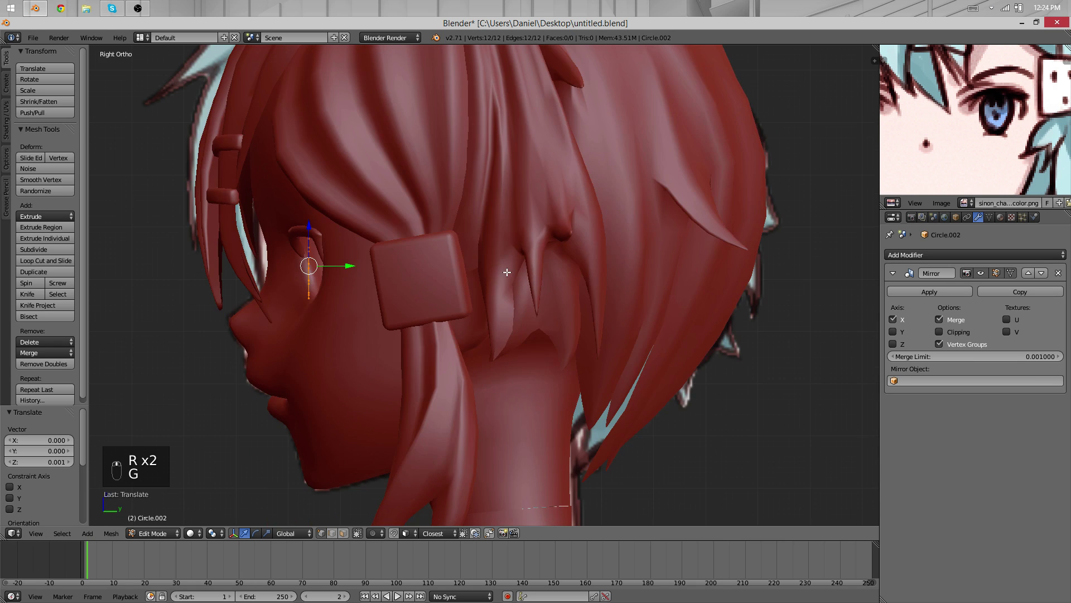
scroll(507, 272, up, 3)
key(g)
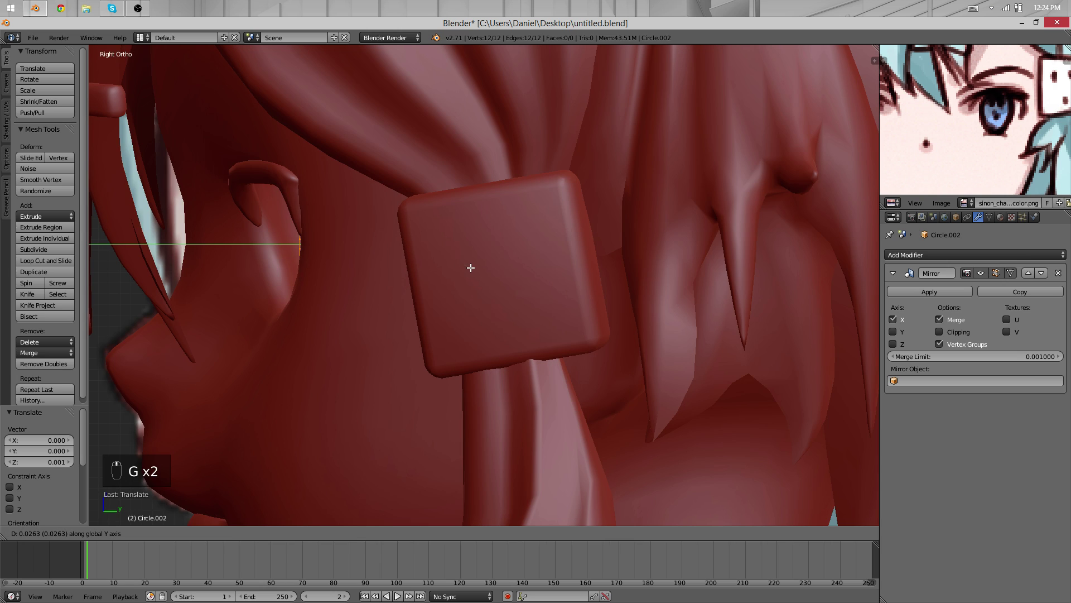
click(471, 267)
Extrude the circle's edge loop and move the new loop to give the iris depth
key(e)
right_click(453, 267)
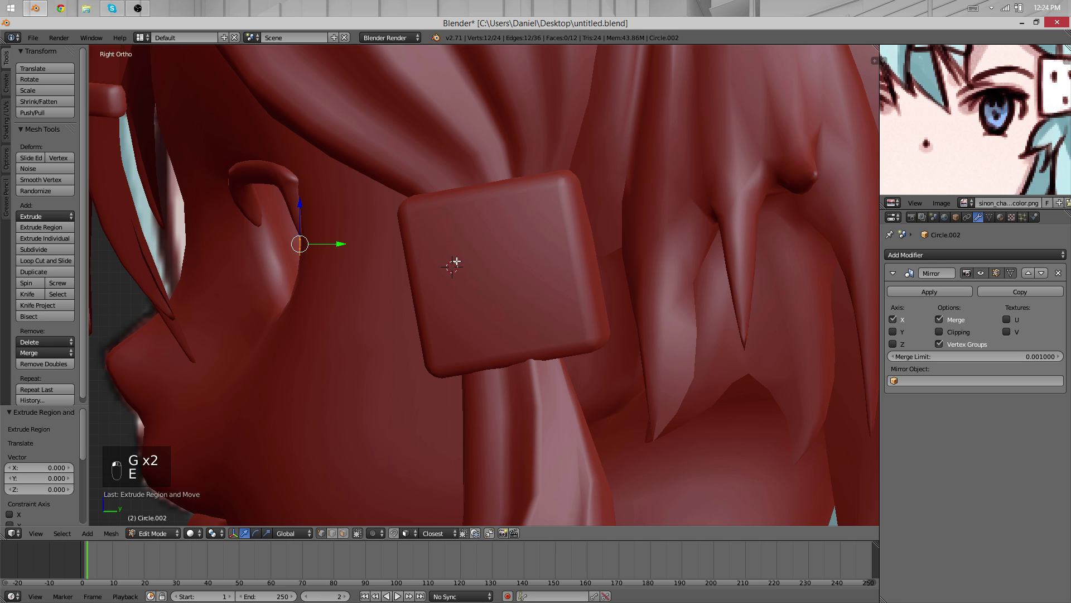
key(g)
click(378, 259)
Extrude the iris edge loop again and scale the new ring inward by 0.756
middle_drag(377, 259, 534, 290)
scroll(533, 290, up, 2)
key(e)
key(s)
click(534, 276)
scroll(533, 275, down, 3)
Fill the open inner ring with Grid Fill, using a span of 3
key(space)
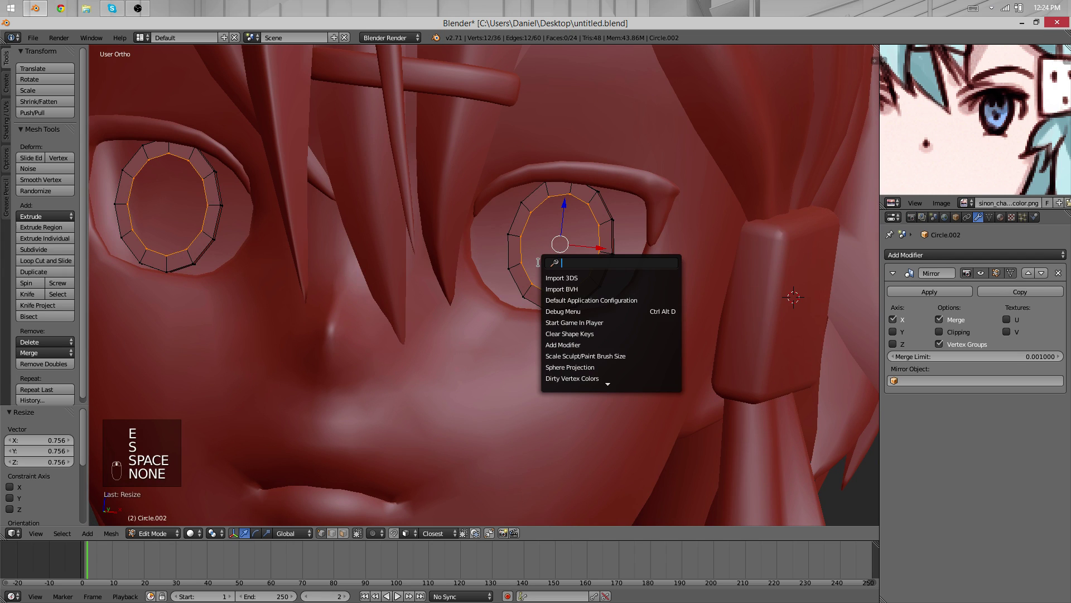
text(gri)
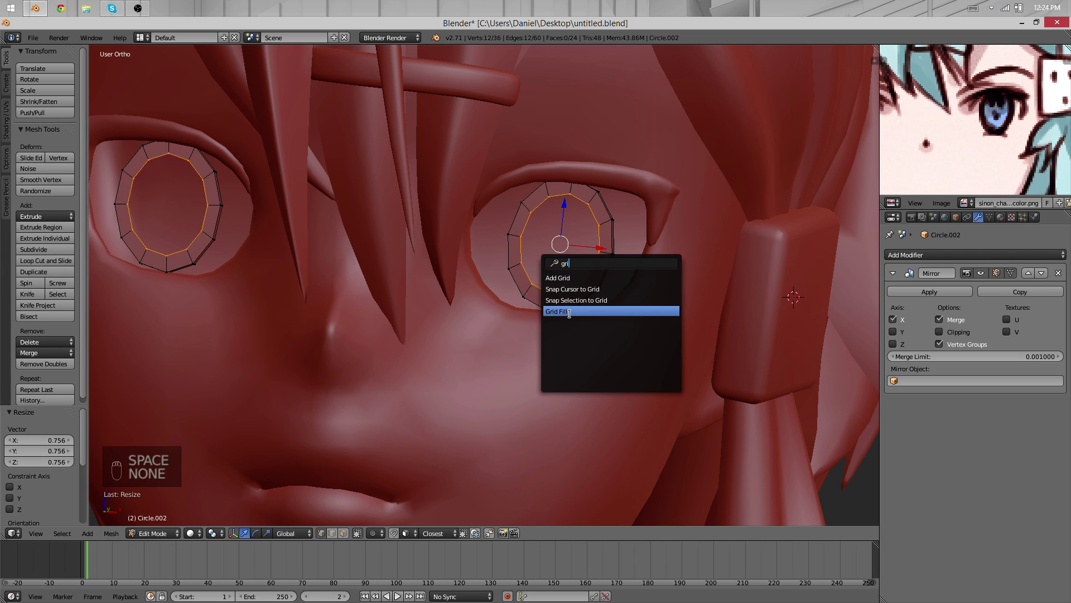
click(569, 311)
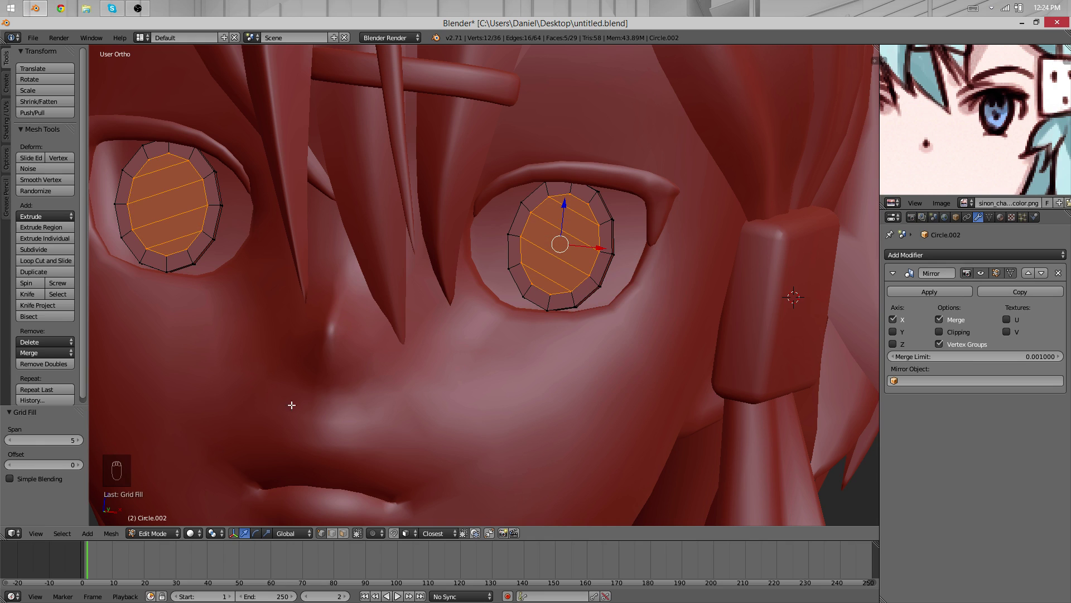
click(79, 463)
click(9, 465)
middle_drag(586, 337, 585, 350)
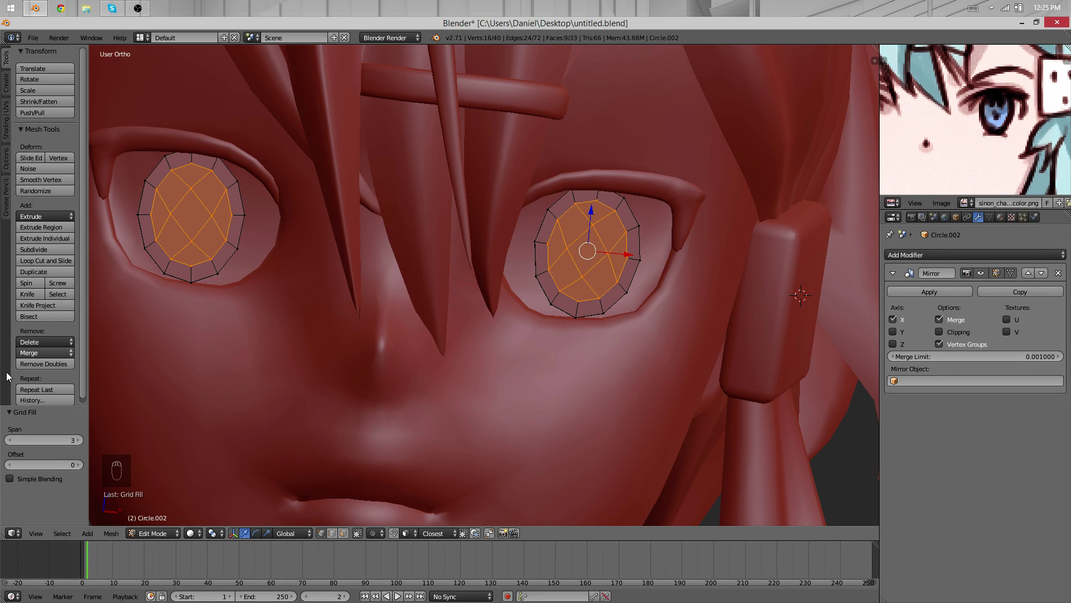
Undo a trial vertex smoothing of the filled faces and add a Subdivision Surface modifier to the iris object
key(q)
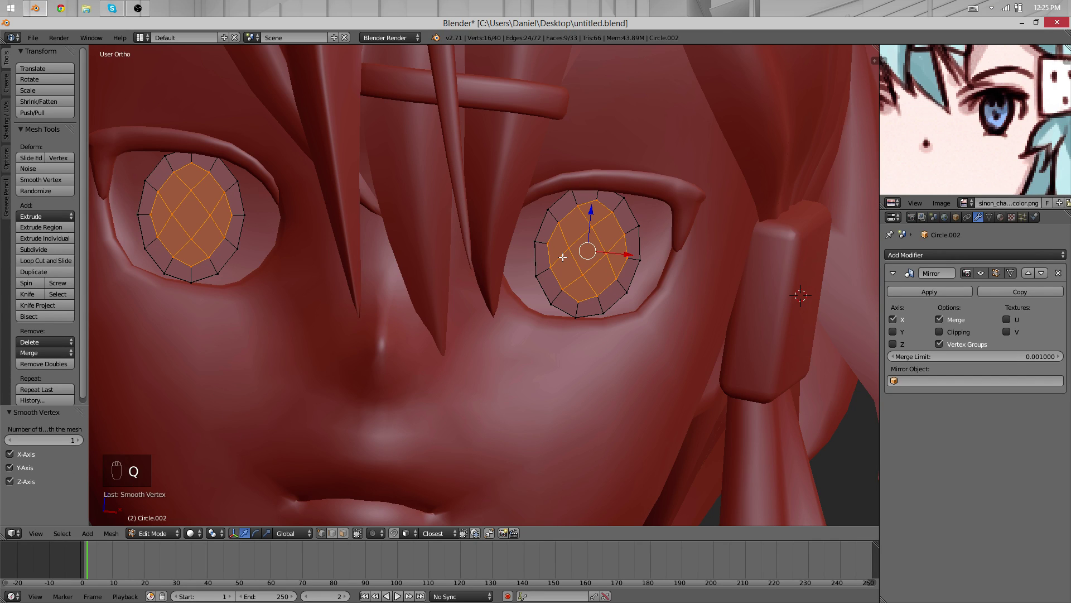
key(ctrl+z)
key(Tab)
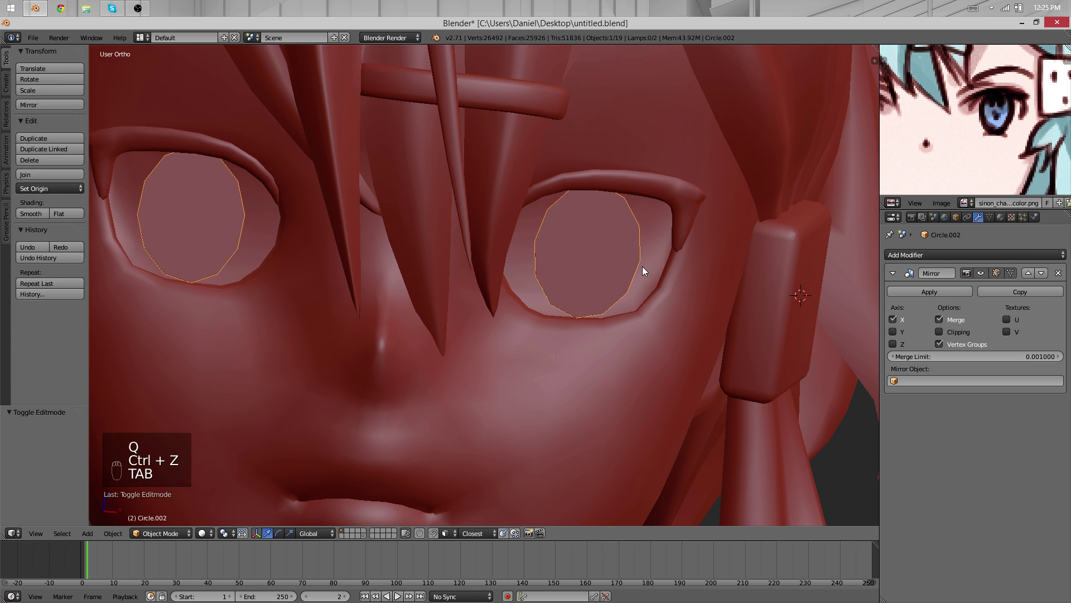
middle_drag(642, 270, 725, 262)
click(893, 254)
click(870, 438)
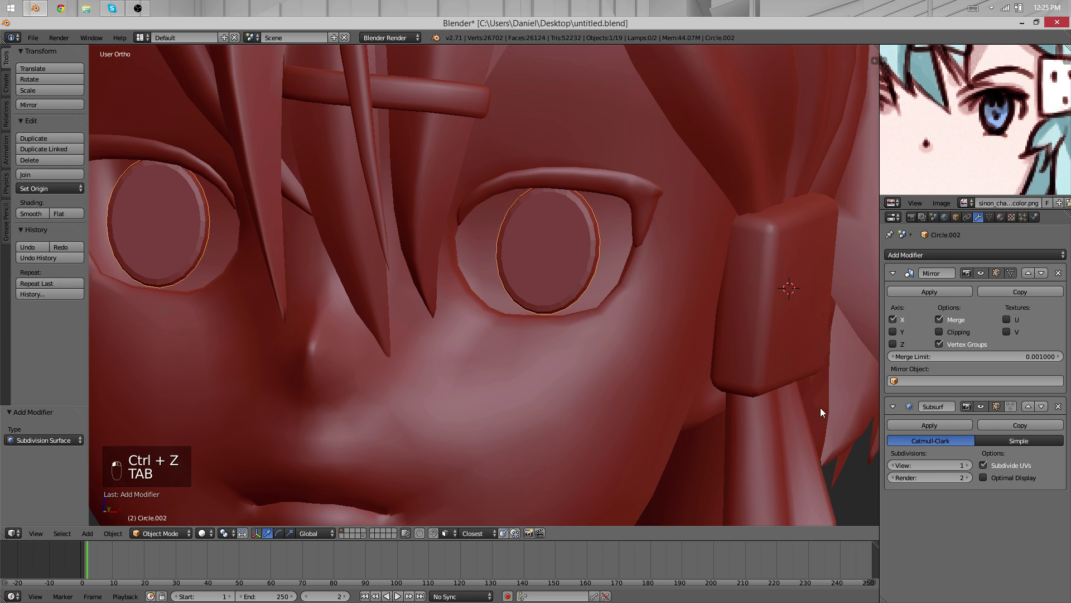
Move the iris's inner faces along the Y axis to give the front a curved depth
key(Tab)
scroll(561, 268, up, 2)
middle_drag(584, 253, 444, 280)
key(g)
middle_click(443, 281)
click(449, 282)
Scale the iris's inner faces down toward the centre
key(Tab)
middle_drag(352, 295, 732, 273)
key(Tab)
key(s)
click(646, 276)
key(Tab)
Extrude the iris's central faces to form the pupil and smooth their vertices repeatedly
key(Tab)
middle_drag(611, 282, 414, 272)
key(e)
click(574, 288)
key(Tab)
scroll(573, 288, down, 5)
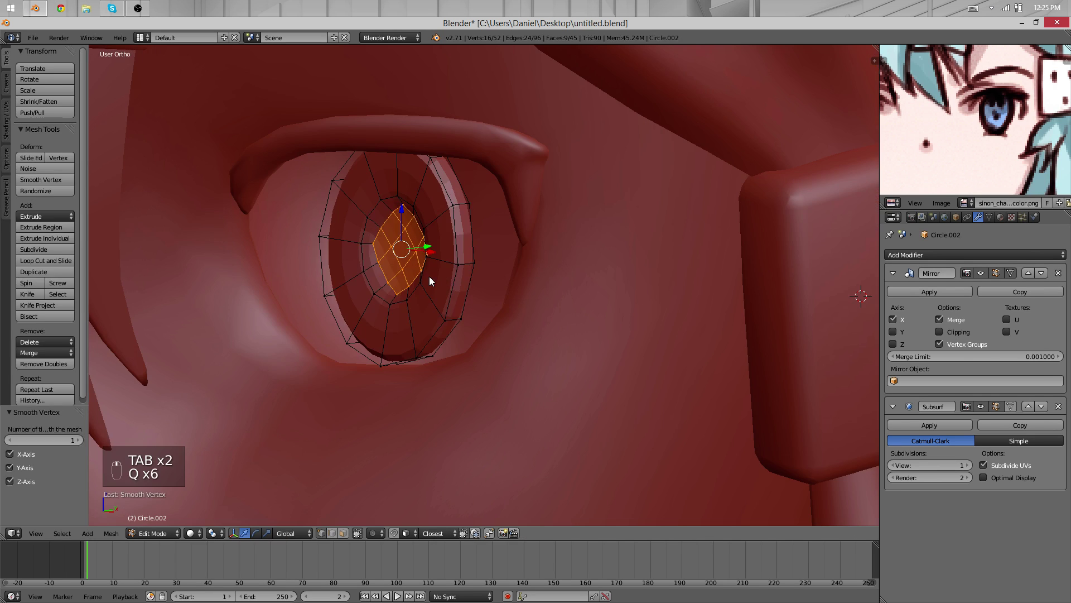
key(Tab)
scroll(504, 276, down, 6)
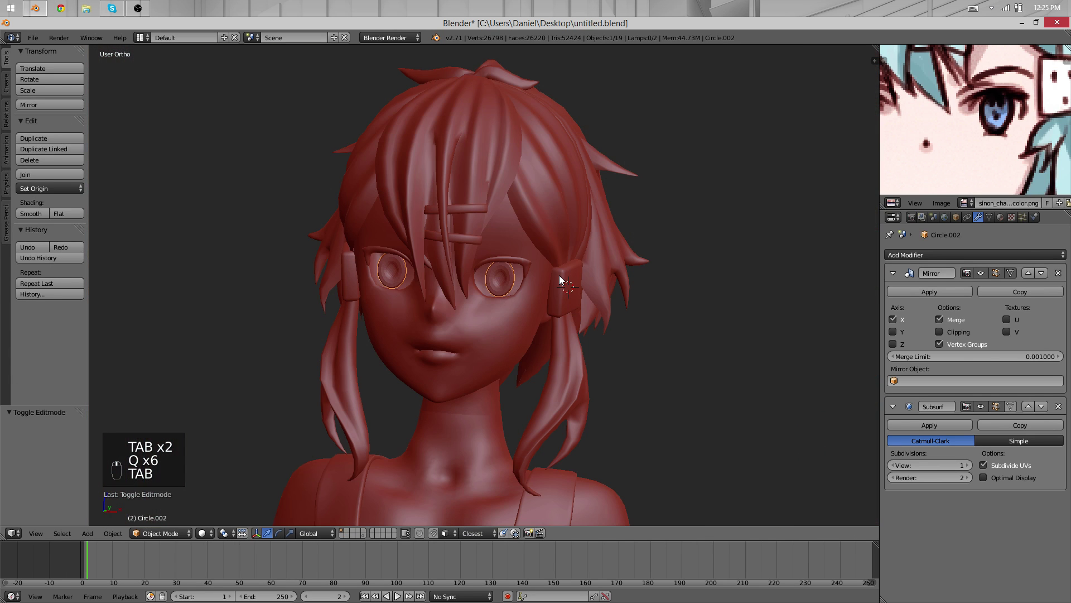
Select the whole iris mesh and scale it by 1.056 to match the reference eye in the front wireframe view
scroll(559, 276, up, 10)
key(Tab)
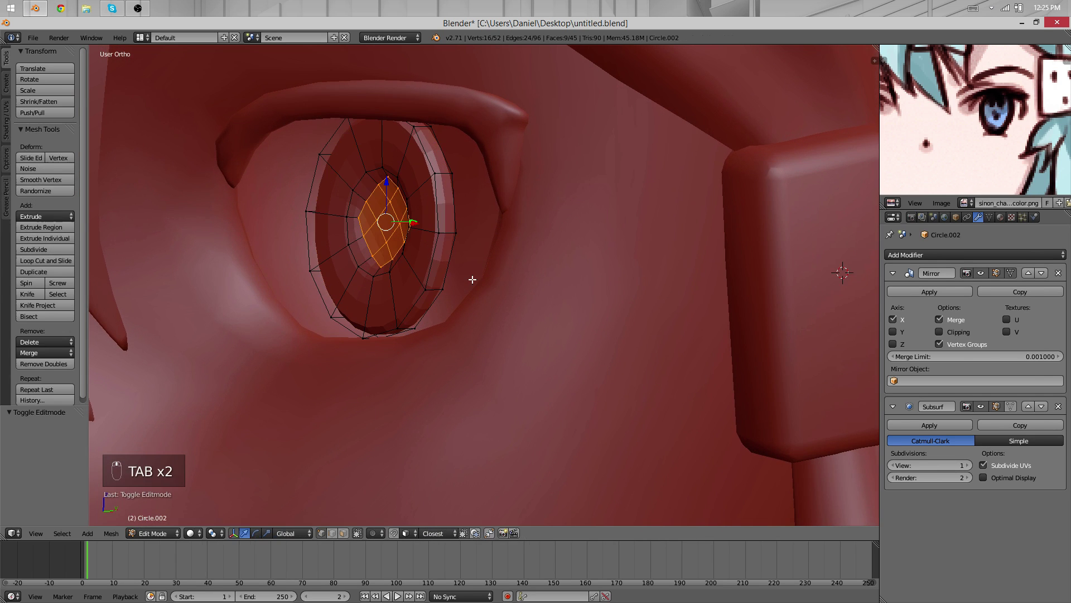
alt+middle_drag(472, 279, 683, 247)
key(z)
key(a)
key(a)
shift+middle_drag(747, 282, 690, 299)
key(s)
click(731, 301)
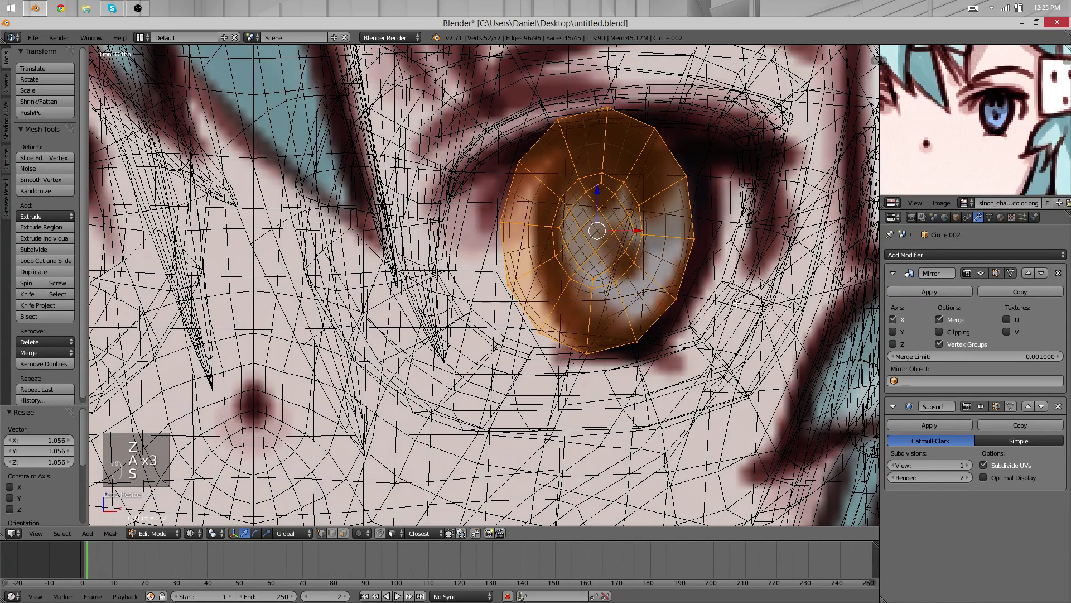
key(z)
key(Tab)
scroll(679, 295, down, 5)
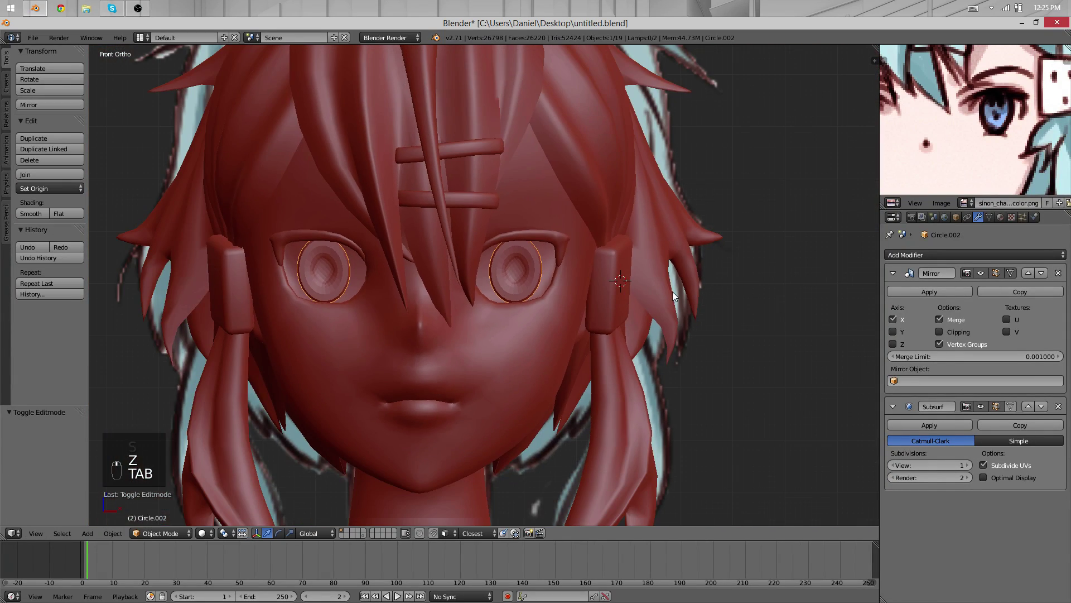
Apply smooth shading to the irises and check them without the selection outline
key(a)
key(a)
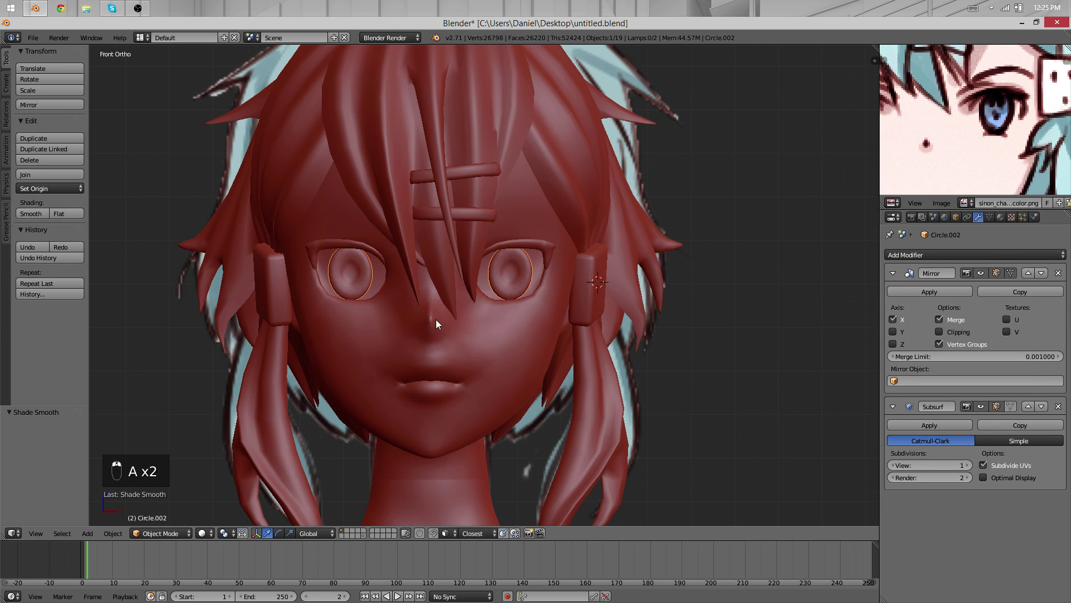
key(a)
key(a)
key(a)
key(a)
In the side view, move the whole iris mesh along the Y axis within the eye socket
middle_drag(492, 301, 353, 272)
scroll(337, 268, down, 1)
key(Tab)
key(g)
key(y)
click(416, 286)
Rotate the iris mesh -1.222° in the side orthographic view
scroll(491, 379, up, 3)
key(g)
right_click(508, 388)
key(r)
right_click(505, 280)
key(KP_5)
key(r)
click(510, 277)
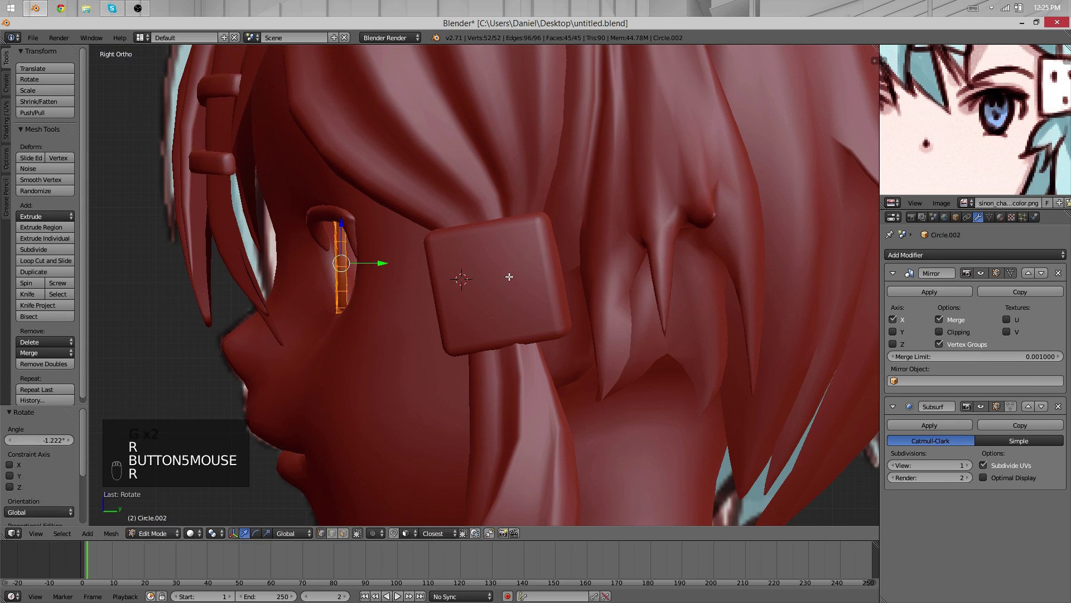
Turn the iris freely to follow the eye opening, finish with a -3.179° rotation, and check the fit from the side
key(r)
key(r)
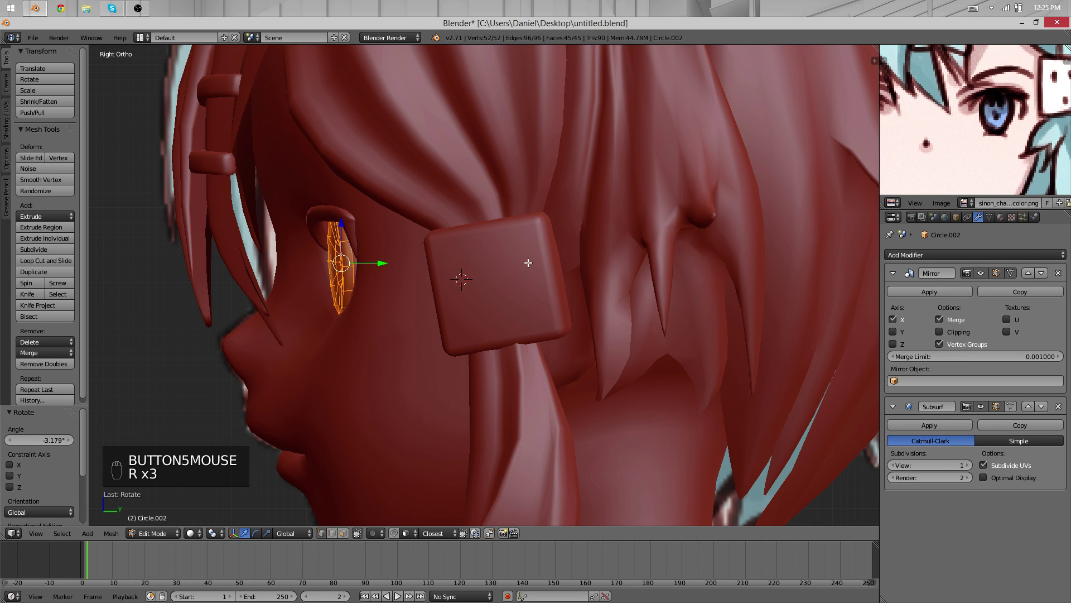
key(g)
key(Tab)
key(Tab)
key(a)
key(a)
key(a)
key(a)
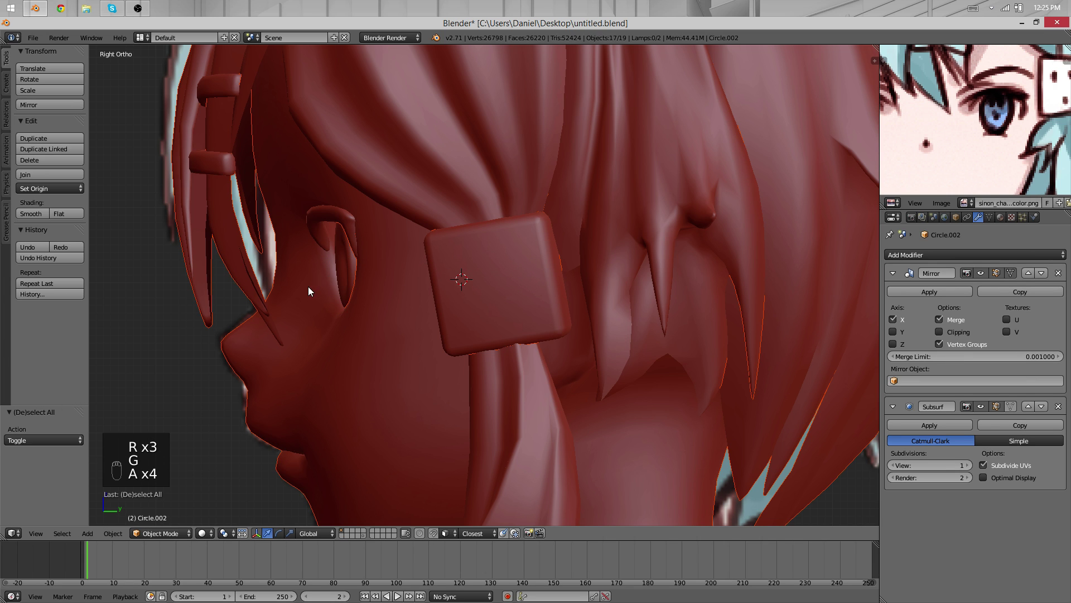
key(a)
scroll(345, 251, up, 2)
scroll(349, 222, down, 3)
shift+middle_drag(386, 241, 534, 240)
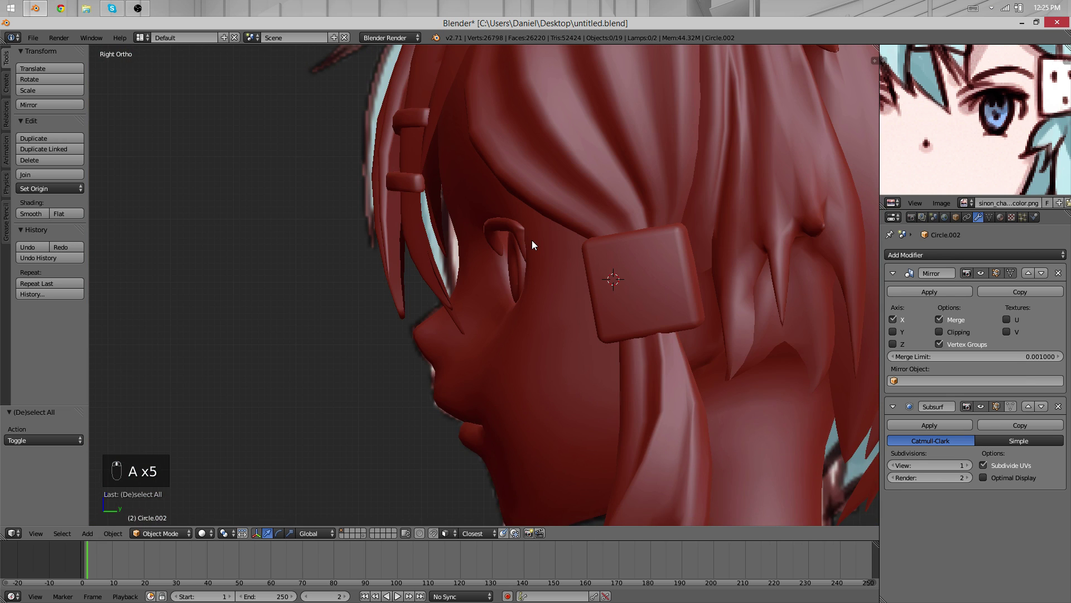
Move the iris mesh once more and refine its rotation inside the eye socket
scroll(531, 244, up, 3)
key(Tab)
key(g)
click(644, 245)
key(r)
key(Tab)
Inspect the iris's fit in the eye socket from the side and below, and reopen its mesh for editing
scroll(526, 273, down, 2)
key(a)
key(a)
key(a)
scroll(346, 285, down, 2)
middle_drag(419, 298, 574, 232)
scroll(574, 232, up, 5)
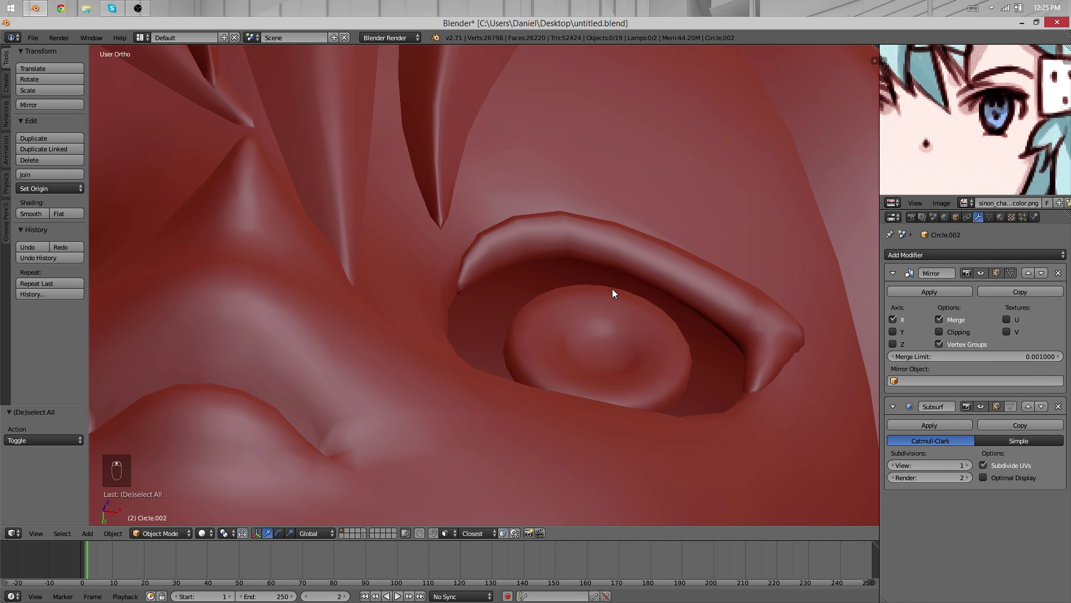
key(Tab)
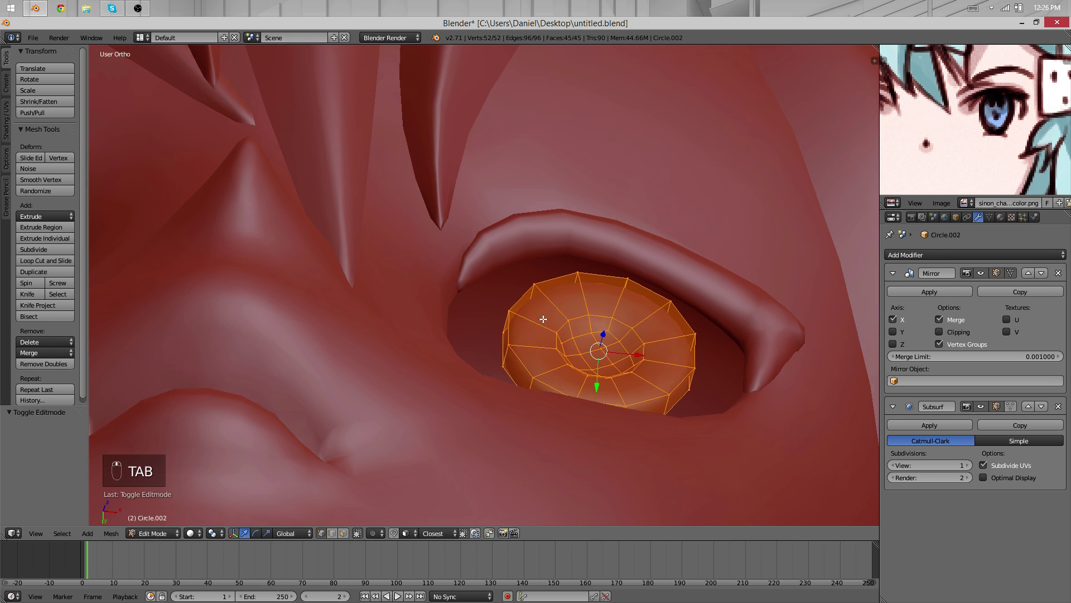
Move the iris mesh and rotate it freely to align with the eye opening
key(g)
click(627, 322)
key(r)
key(r)
key(Tab)
middle_drag(571, 338, 611, 264)
scroll(614, 247, down, 4)
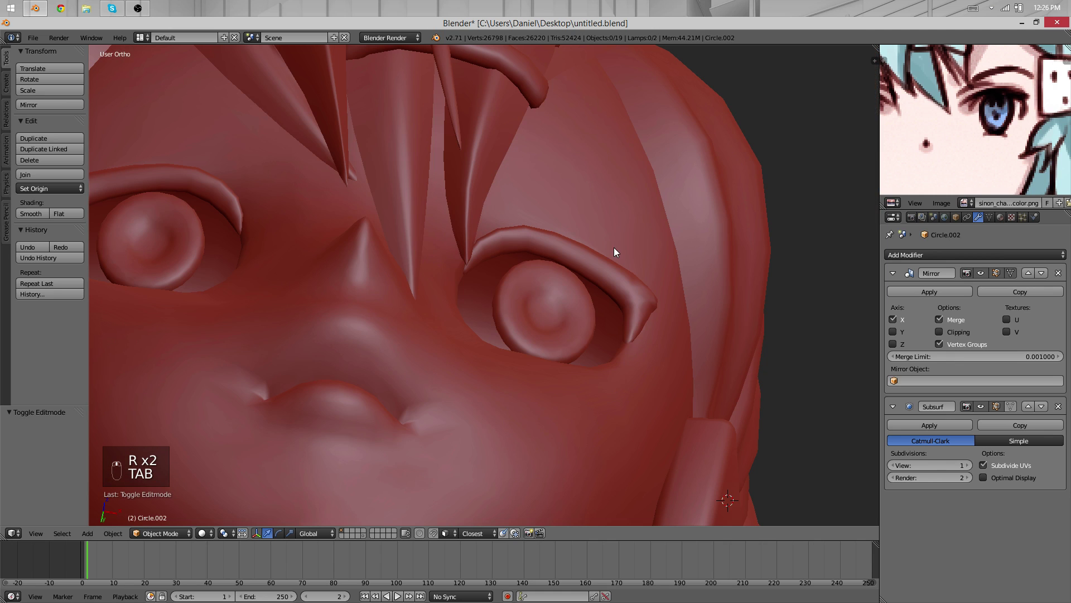
Reposition the iris mesh inside the eye socket from the side and check both eyes from an angle
middle_drag(535, 287, 333, 282)
scroll(677, 257, down, 5)
scroll(537, 278, up, 5)
key(Tab)
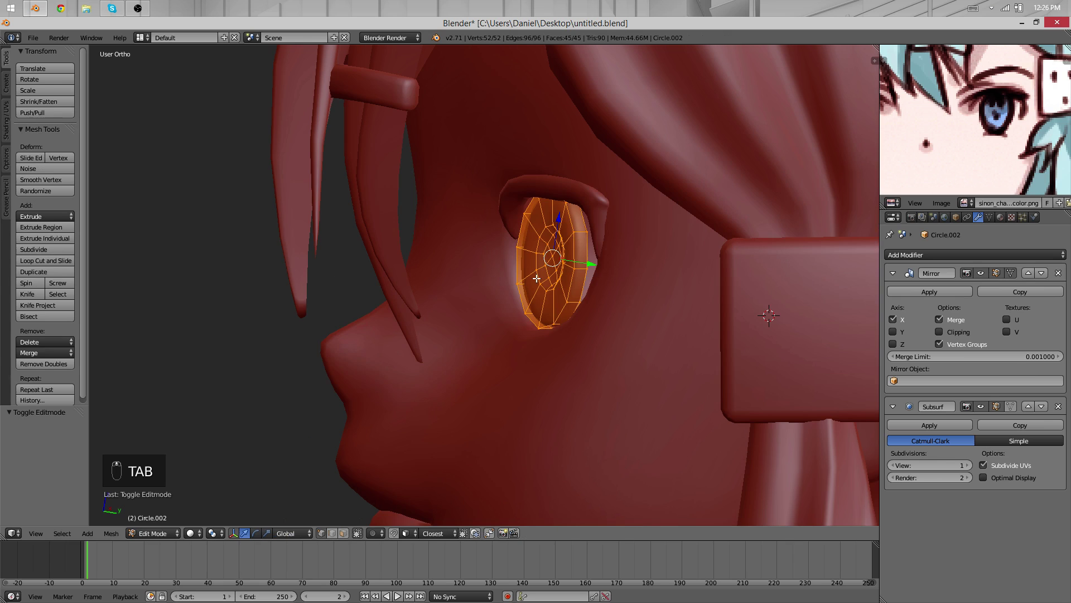
key(g)
key(Tab)
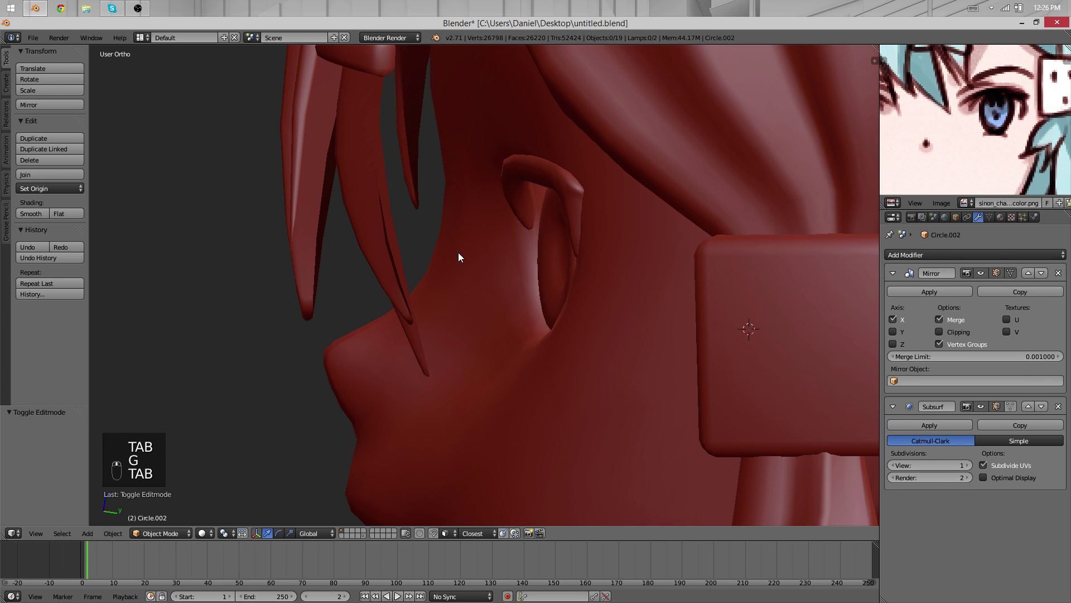
middle_drag(461, 259, 467, 213)
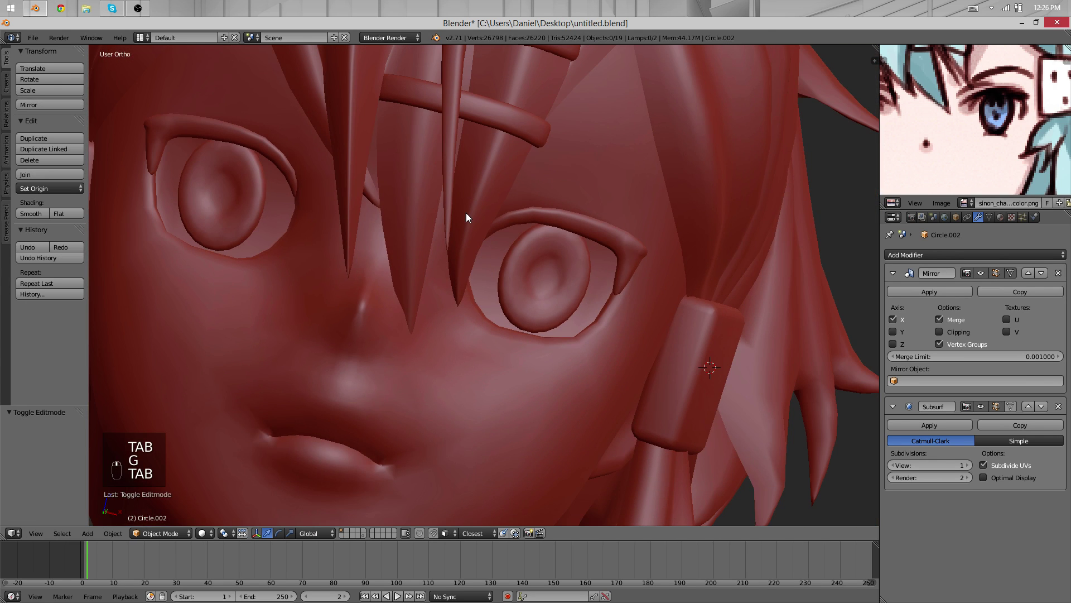
scroll(466, 213, down, 5)
Rotate the iris mesh slightly in the front orthographic view
key(Tab)
key(Tab)
mouse_move(466, 213)
middle_down()
mouse_move(511, 265)
mouse_move(440, 182)
mouse_move(458, 205)
middle_up()
key(KP_1)
scroll(457, 206, up, 3)
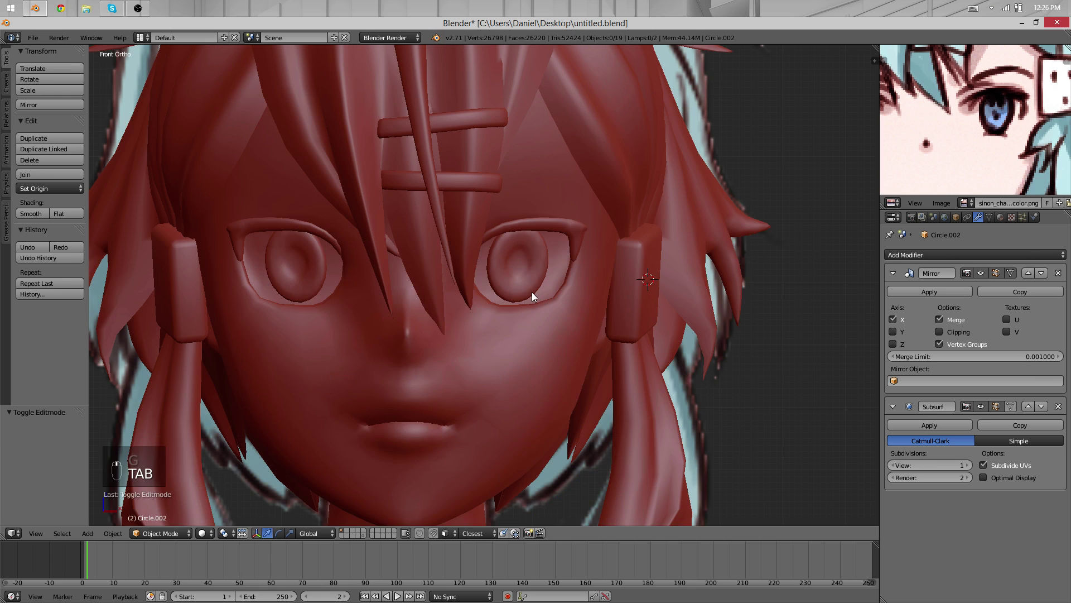
key(Tab)
key(r)
key(Tab)
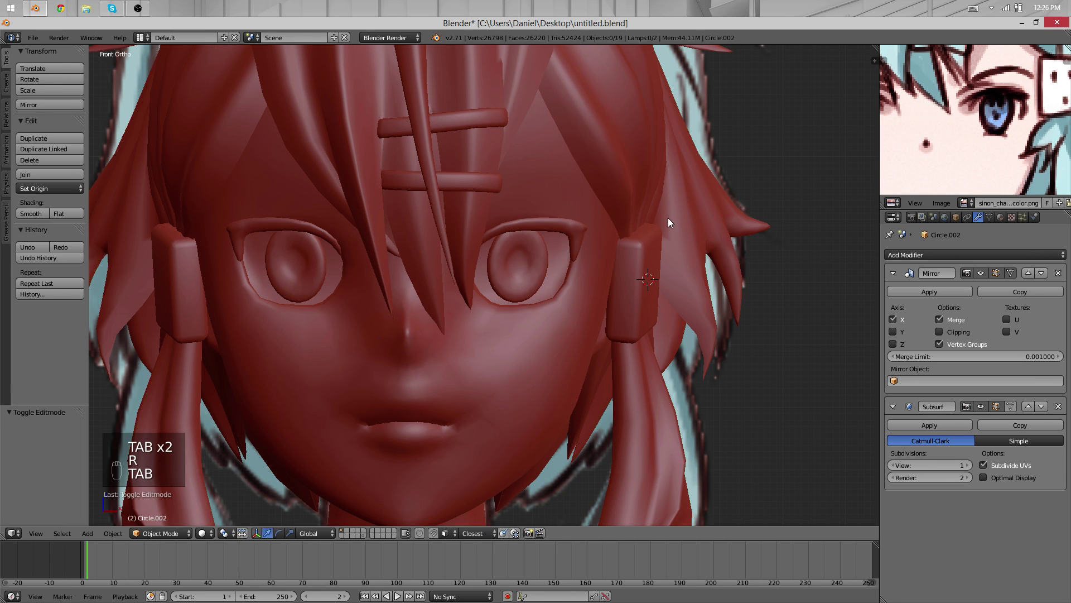
Refine the iris mesh's rotation twice more in the front view after checking it from an angle
scroll(665, 218, down, 4)
middle_drag(655, 220, 486, 251)
scroll(612, 304, up, 2)
key(KP_1)
key(Tab)
key(r)
key(Tab)
key(Tab)
key(Tab)
key(r)
key(Tab)
Clear the selection and inspect the irises on the whole face from an angle
scroll(642, 281, down, 5)
middle_drag(601, 285, 440, 285)
key(a)
key(a)
key(a)
middle_drag(591, 301, 480, 272)
scroll(480, 269, up, 10)
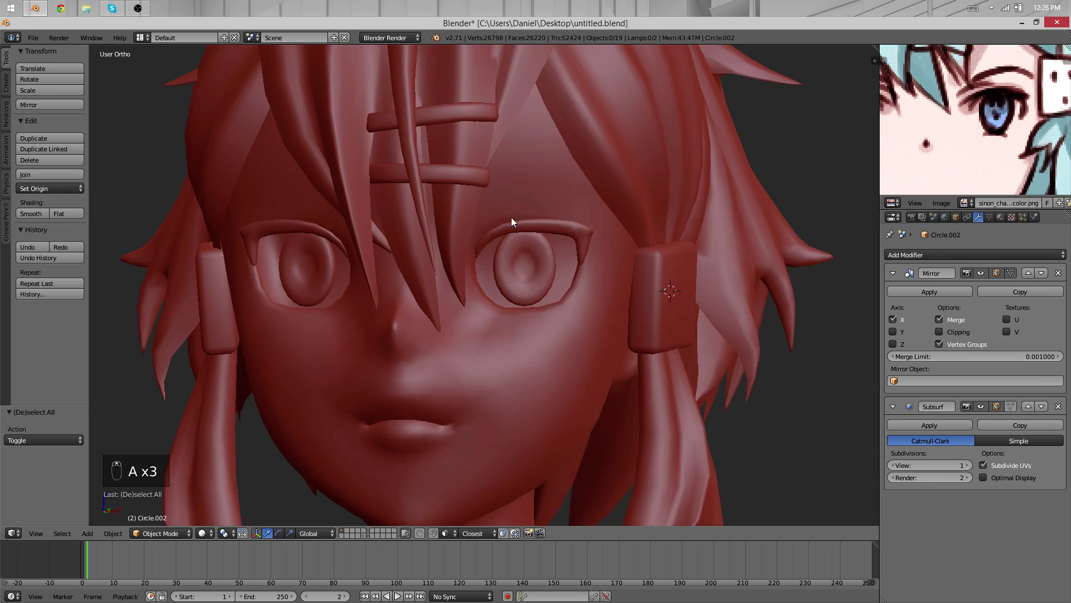
Duplicate the upper eyelash's end loop to below the iris and extrude it sideways into a lower lash strip
right_click(711, 145)
key(Tab)
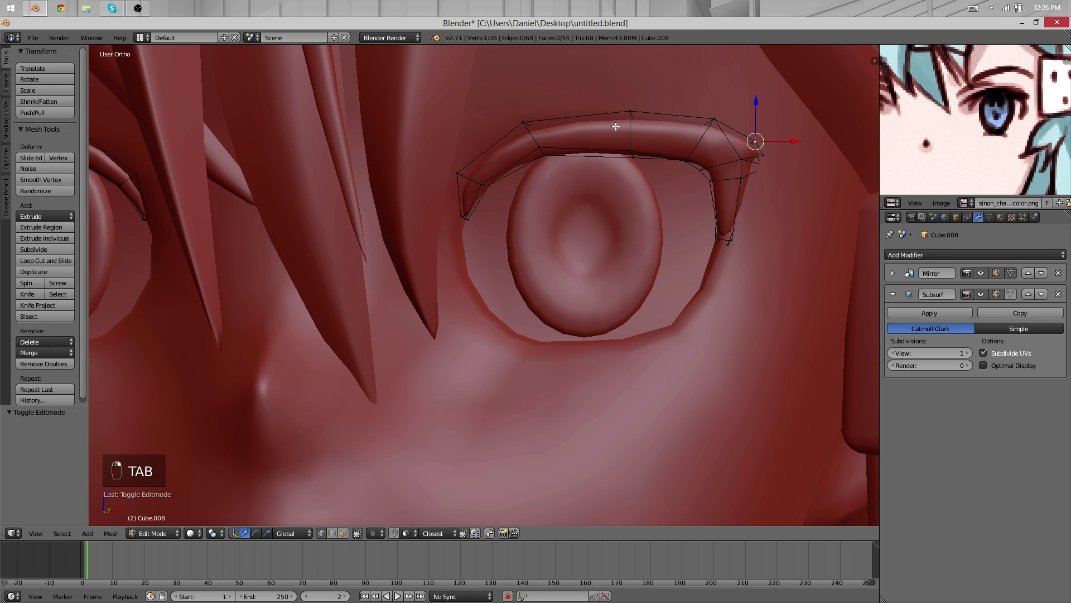
key(shift+d)
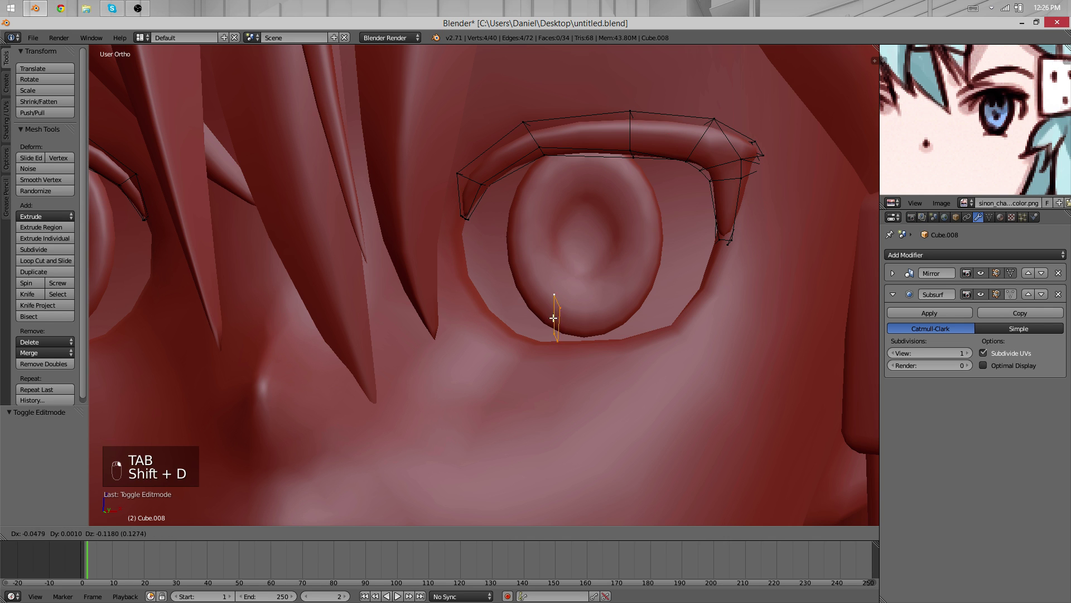
click(517, 340)
key(e)
click(634, 331)
Select the whole linked lower lash piece and move it into place under the eye
middle_drag(635, 331, 685, 348)
key(a)
key(l)
key(g)
click(554, 272)
key(g)
Extrude the lower lash's outer end, rotated 27.307° and scaled to 0.262, and close it with a face
key(Tab)
key(Tab)
key(Tab)
key(e)
click(688, 349)
key(r)
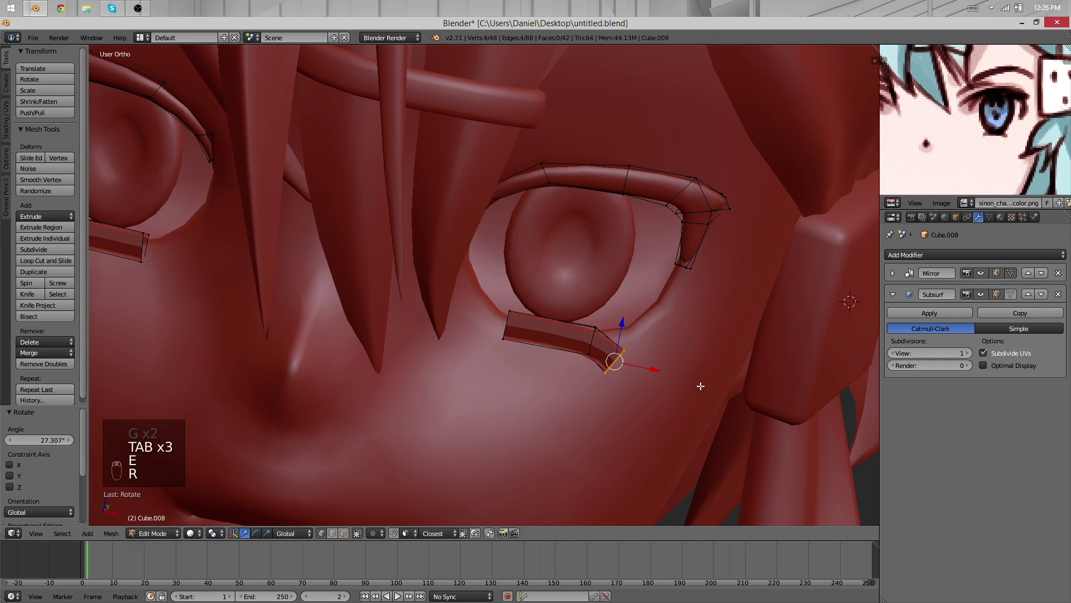
click(670, 374)
key(s)
click(640, 361)
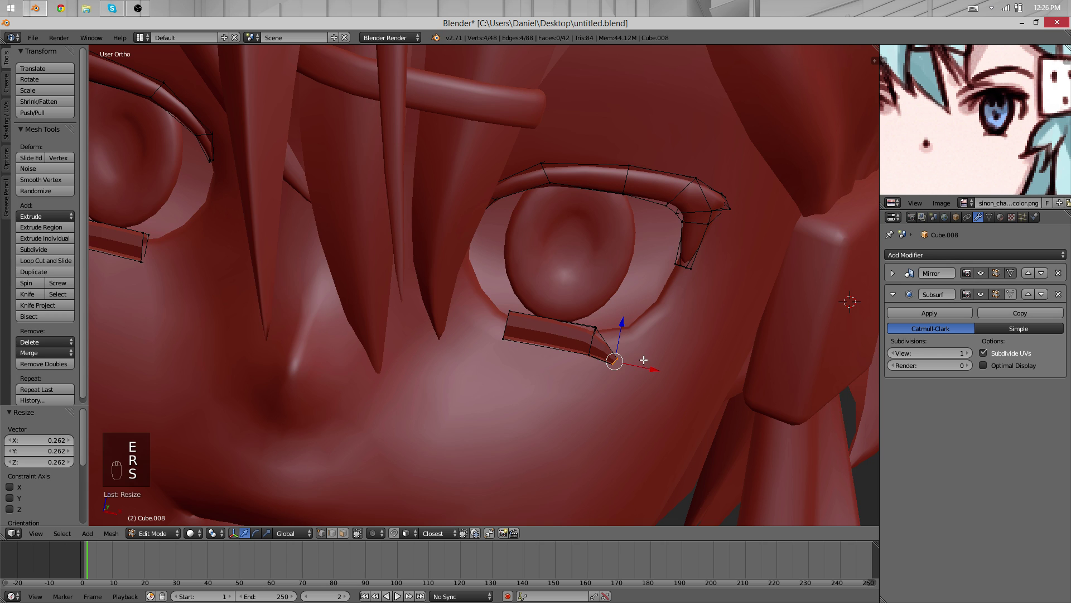
middle_drag(619, 362, 625, 358)
key(f)
Extrude the lower lash's inner end, rotate and shrink it into a narrow tip, and cap it with a face
key(e)
click(545, 295)
key(r)
click(545, 280)
key(s)
click(504, 293)
key(g)
click(497, 293)
key(f)
key(s)
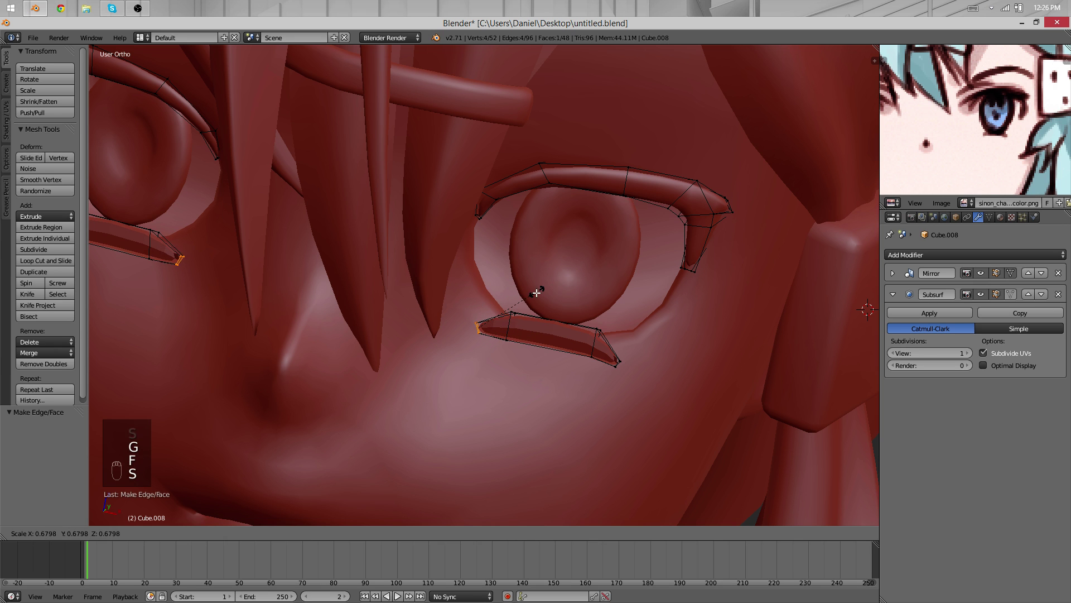
click(517, 300)
Select only the linked lower lash geometry and move it against the face from the side
key(Tab)
scroll(607, 304, down, 4)
middle_drag(493, 316, 605, 358)
key(Tab)
scroll(553, 319, up, 3)
key(a)
key(a)
key(a)
key(l)
middle_drag(658, 318, 654, 447)
key(g)
Recalculate the normals of the entire eyelash mesh
key(Tab)
key(Tab)
key(a)
key(a)
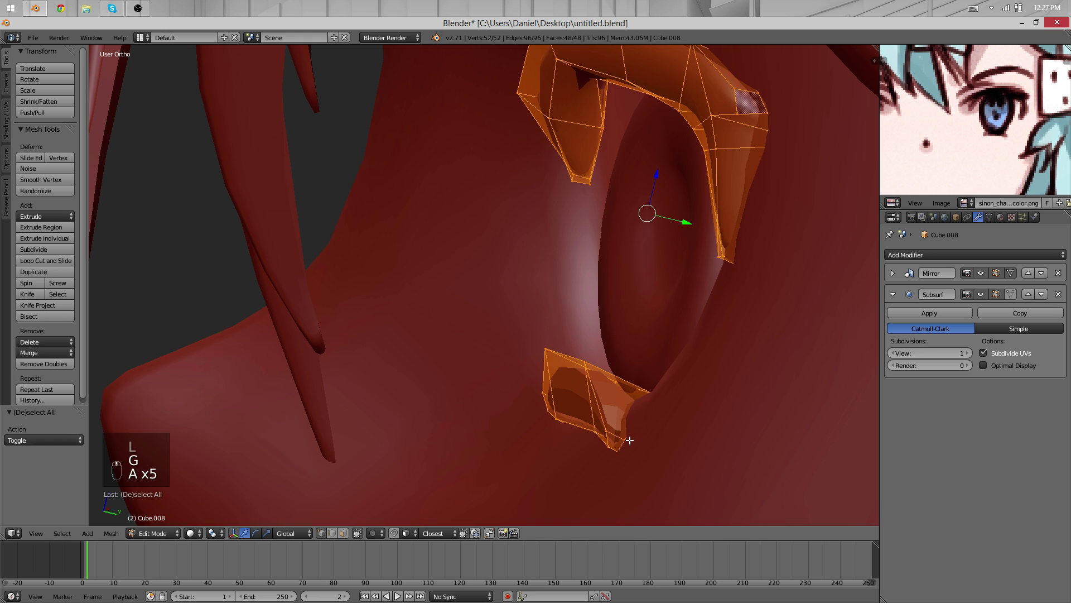
key(ctrl+n)
key(Tab)
key(Tab)
Move a vertex of the lower lash closer to the face surface and clear the object selection
right_click(594, 365)
middle_drag(594, 365, 301, 315)
key(g)
key(Tab)
key(a)
key(a)
scroll(363, 343, down, 3)
middle_drag(364, 338, 453, 411)
Open the head mesh for editing and move a lower eyelid vertex behind the lower lash
right_click(510, 339)
key(Tab)
right_click(491, 353)
key(g)
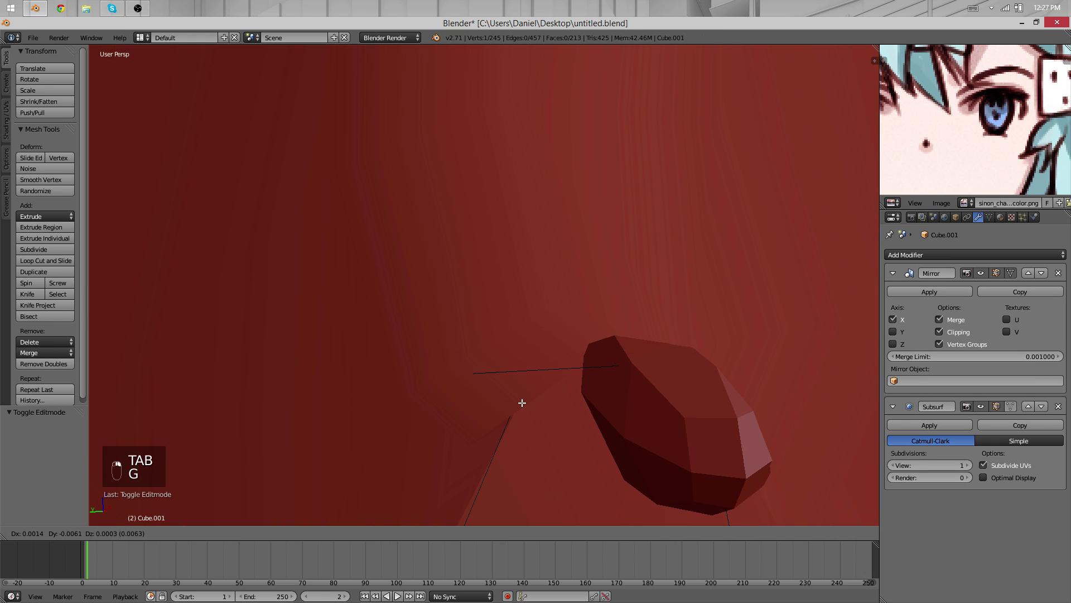
click(522, 403)
middle_drag(522, 403, 414, 399)
key(Tab)
scroll(414, 397, down, 4)
scroll(366, 357, up, 2)
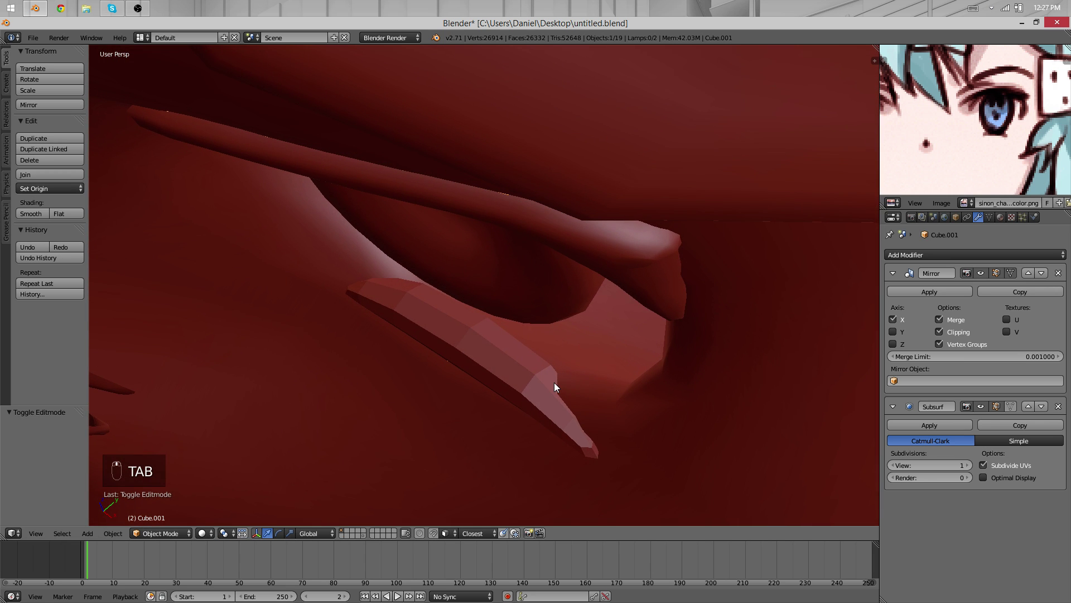
Adjust the head mesh's eyelid vertex beside the lower lash again to refine the contact between them
key(Tab)
key(u)
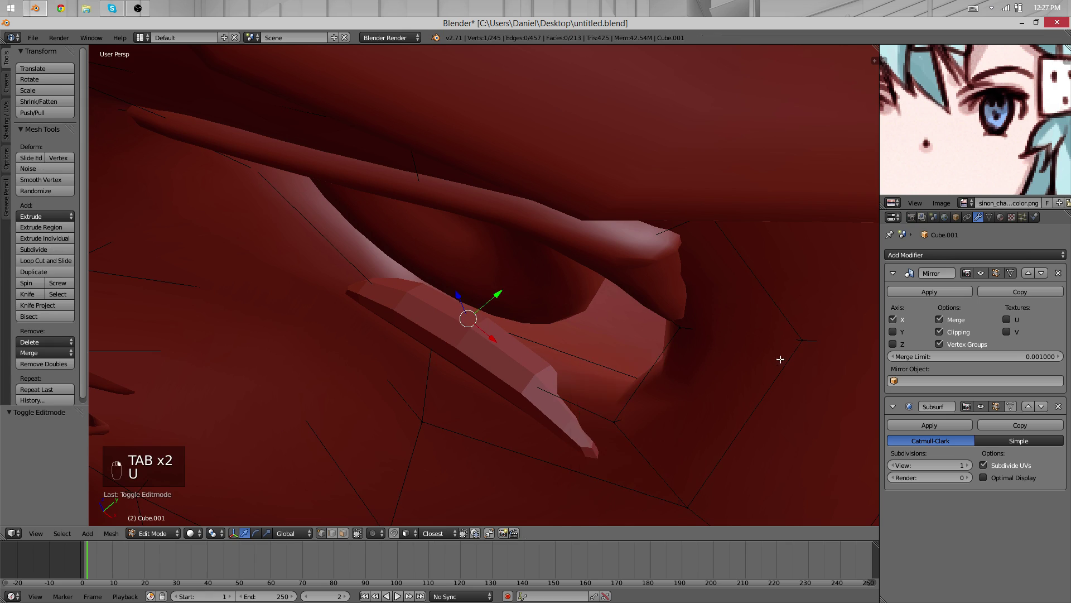
key(z)
key(z)
scroll(675, 387, up, 3)
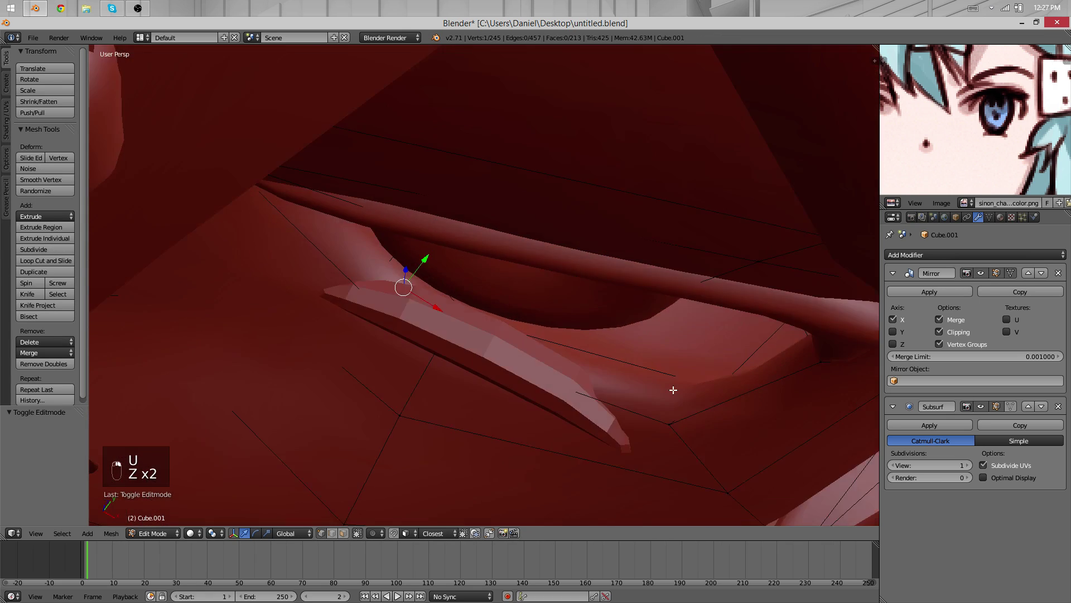
key(z)
key(z)
scroll(642, 380, up, 2)
key(g)
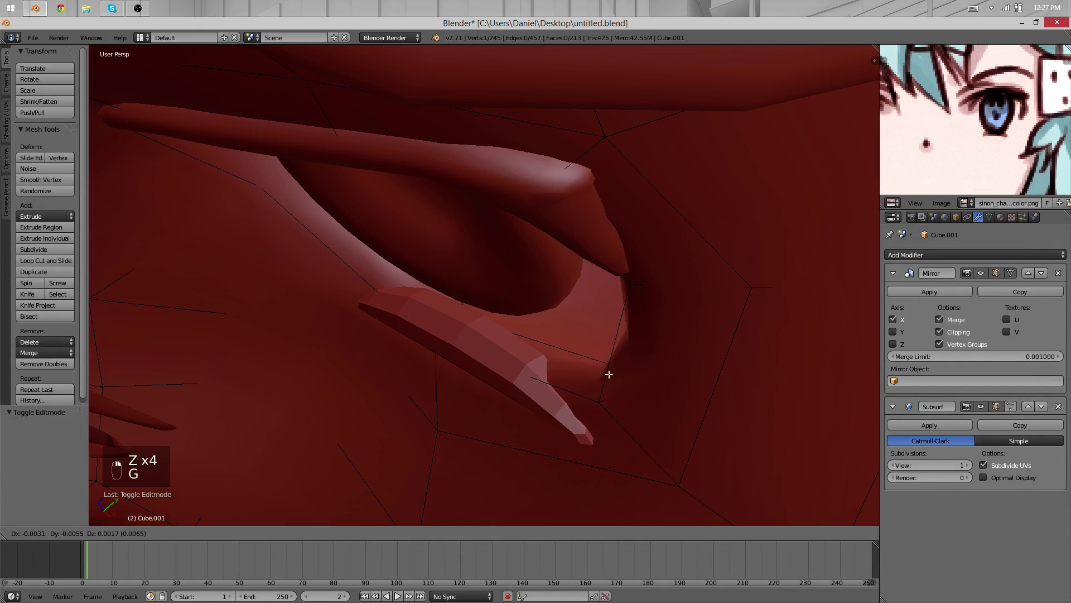
click(572, 384)
middle_drag(571, 383, 609, 344)
Move the lower lash's outer tip up toward the rim of the eye socket
key(Tab)
right_click(527, 339)
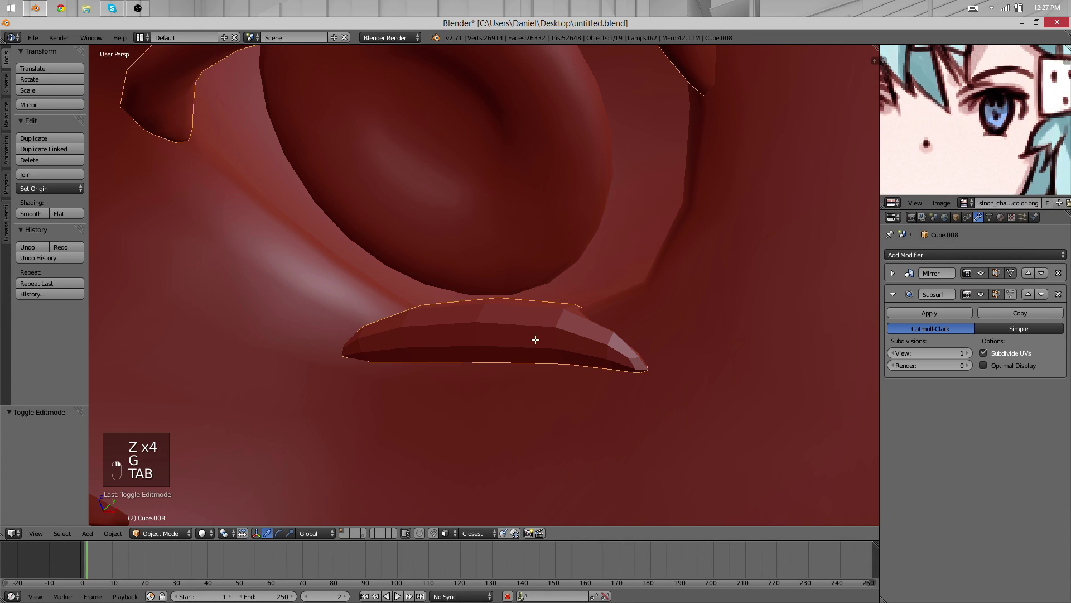
key(Tab)
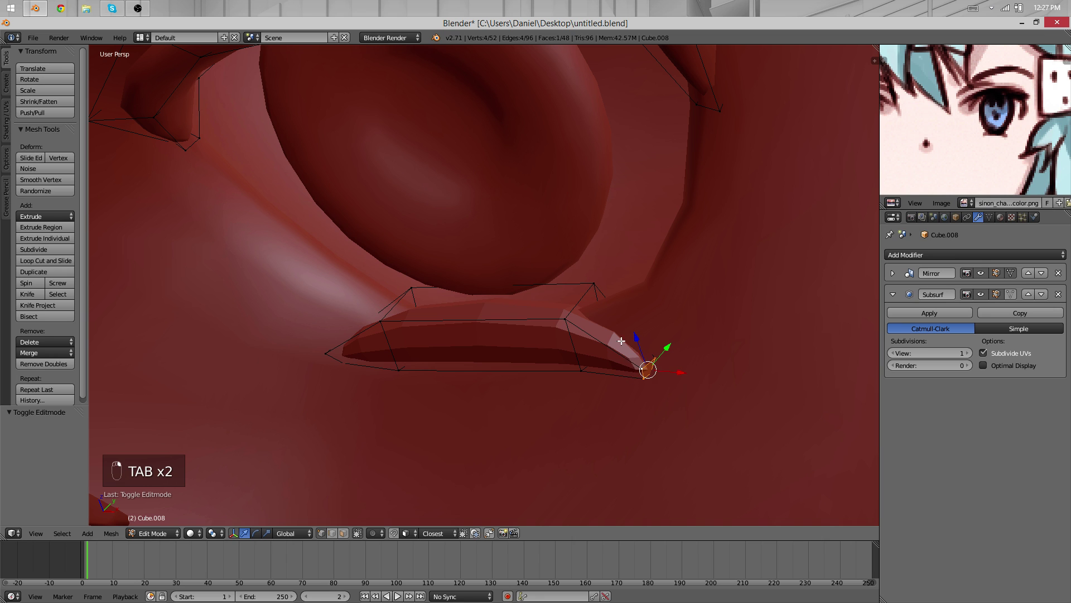
shift+right_click(633, 379)
key(g)
click(584, 299)
key(Tab)
middle_drag(584, 299, 628, 343)
Reposition the lower lash's inner tip using wireframe display, and adjust the vertices along its lower edge
key(Tab)
key(z)
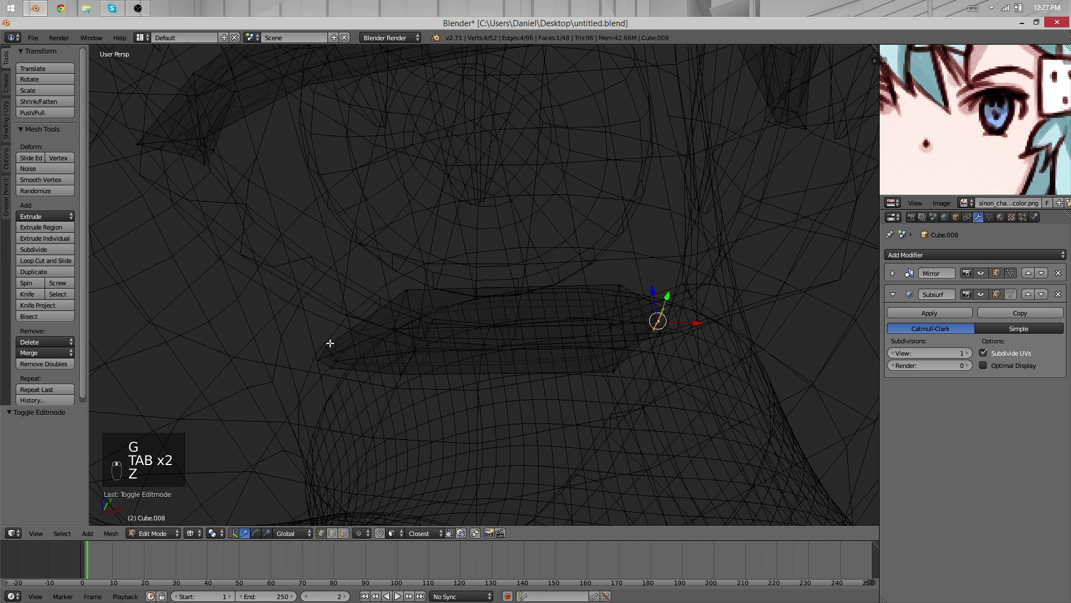
key(t)
key(g)
click(396, 333)
key(z)
key(g)
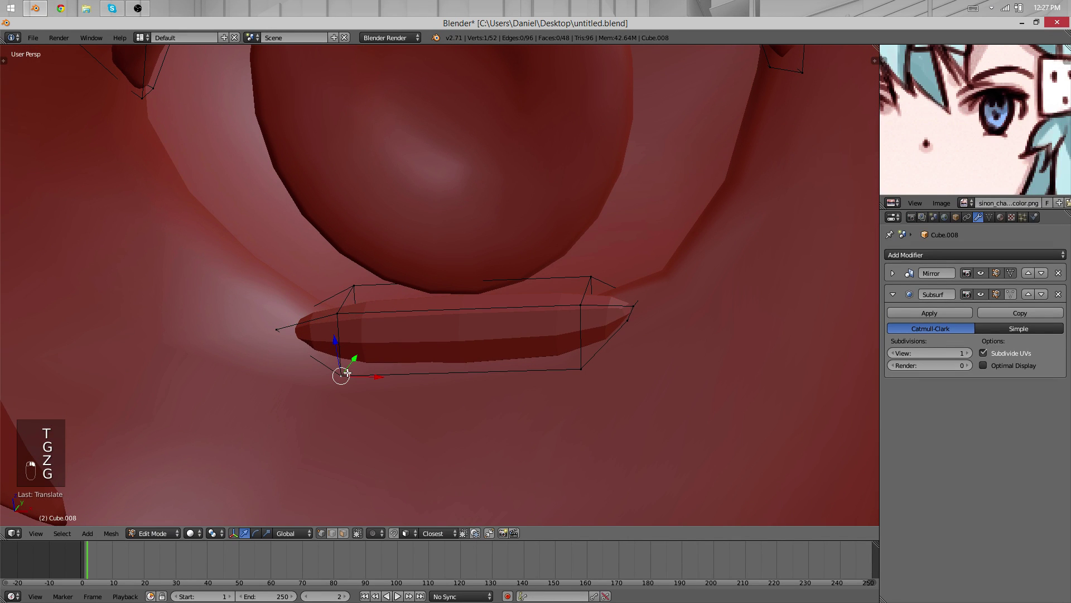
key(g)
click(572, 347)
key(Tab)
scroll(539, 320, down, 9)
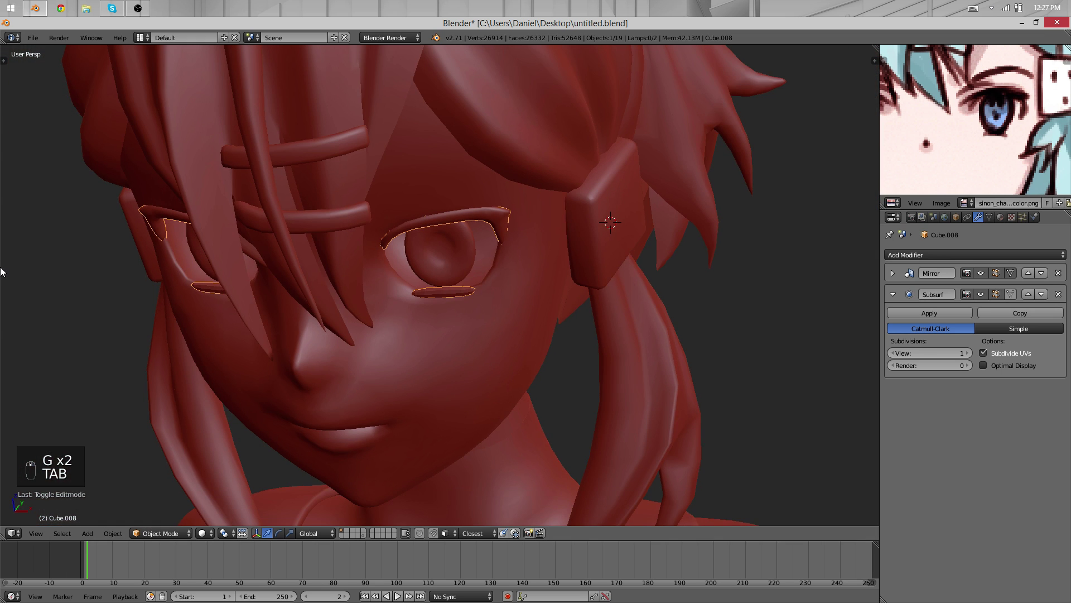
Apply smooth shading to the eyelash object, clear the selection, and check the lashes from several angles
key(t)
click(31, 213)
key(a)
mouse_move(441, 251)
middle_down()
mouse_move(534, 250)
mouse_move(672, 327)
mouse_move(638, 342)
mouse_move(361, 309)
middle_up()
scroll(503, 260, down, 3)
scroll(470, 269, up, 3)
middle_drag(470, 269, 578, 259)
scroll(578, 260, up, 5)
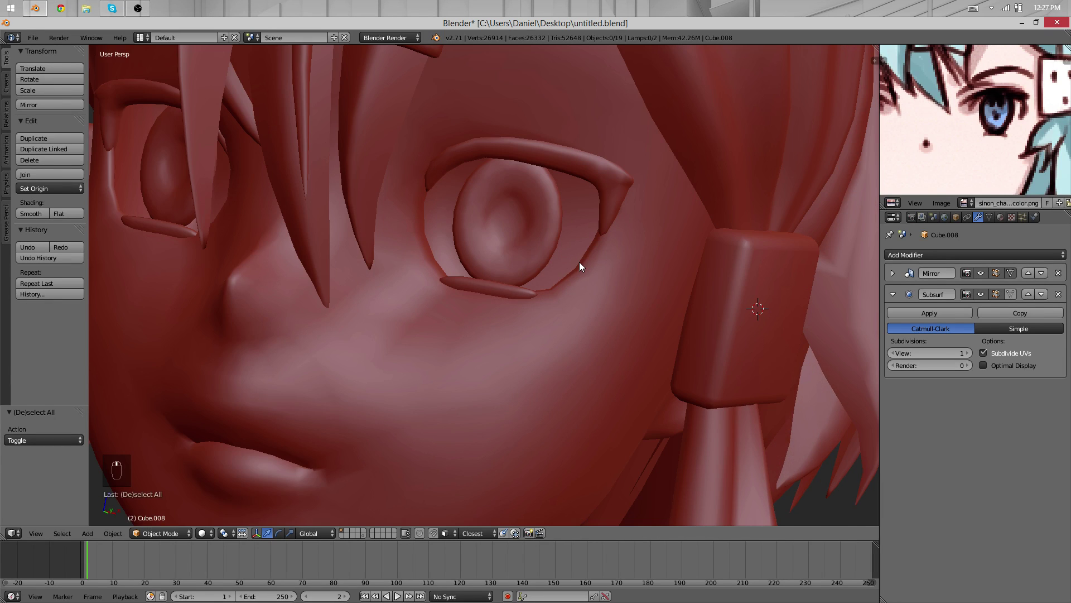
Lower the top face of the lower lash slightly and check the result against the whole head
key(Tab)
scroll(510, 293, up, 3)
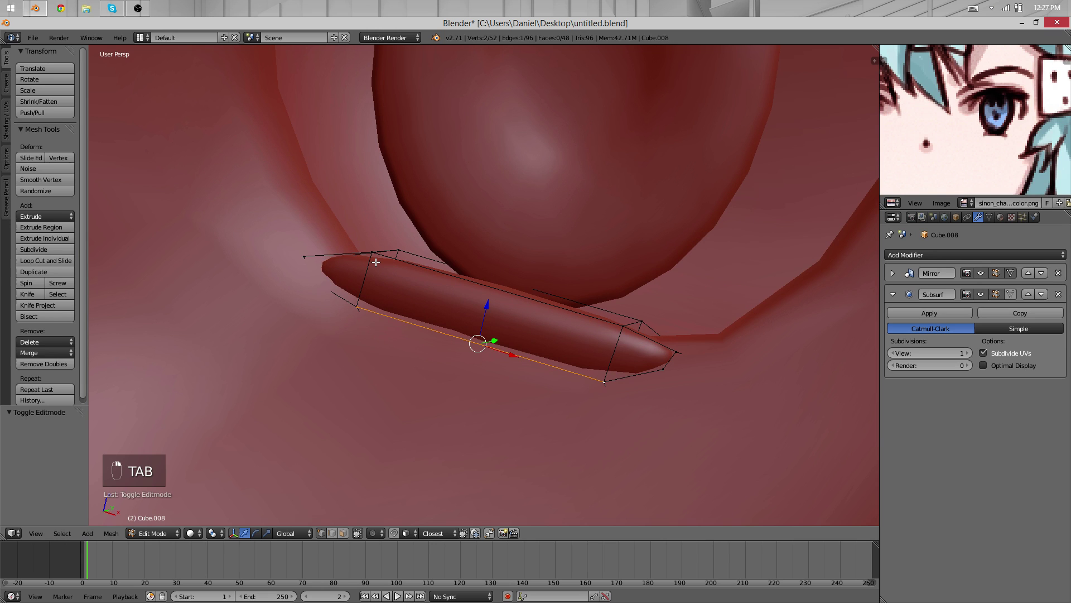
key(g)
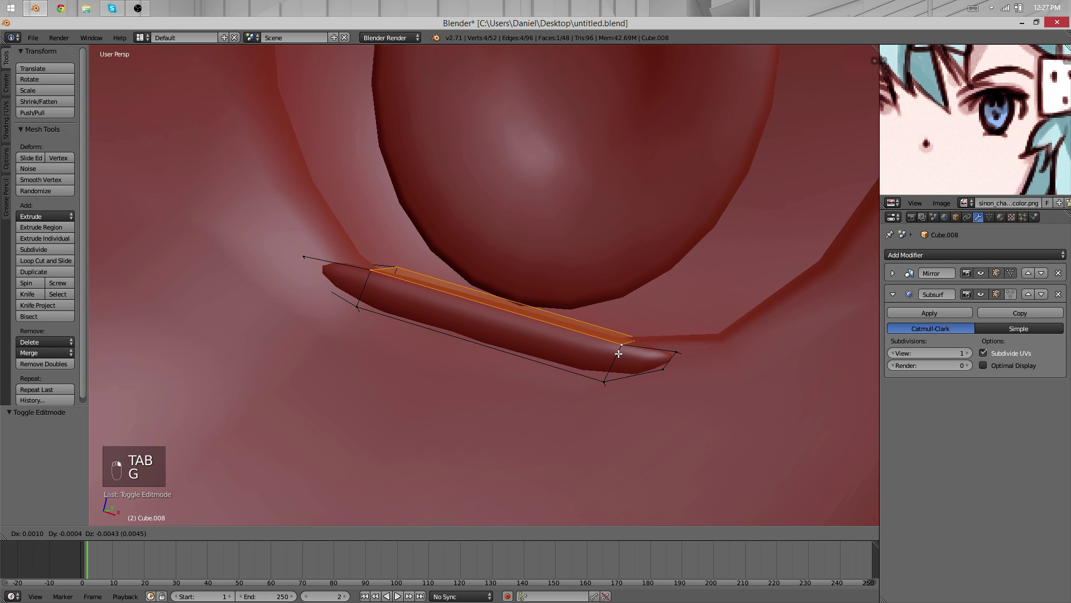
click(619, 349)
key(Tab)
scroll(507, 356, down, 6)
middle_drag(506, 356, 592, 280)
scroll(584, 287, down, 5)
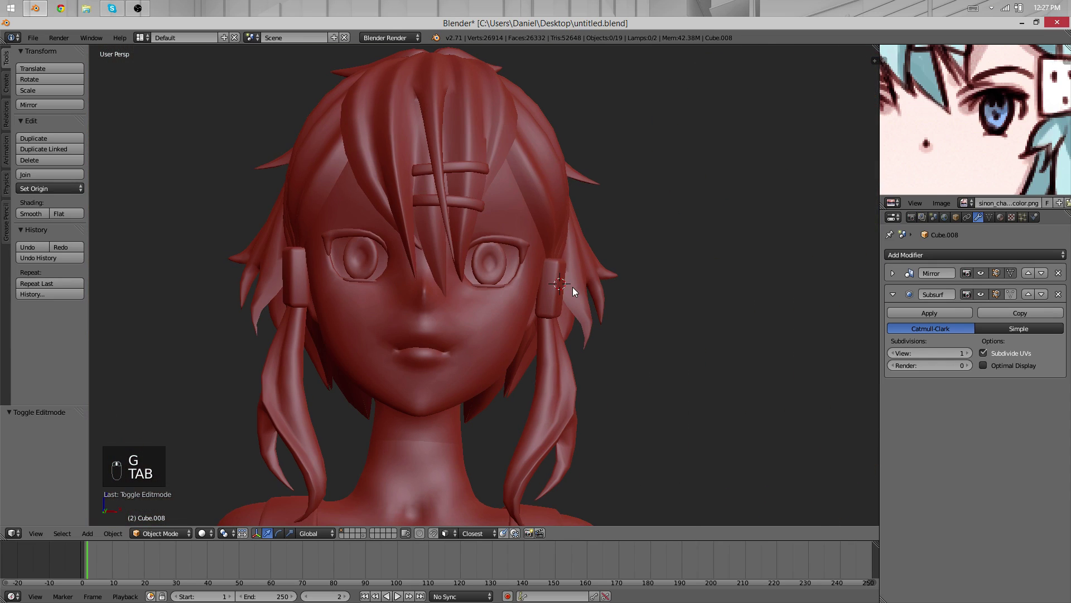
scroll(573, 287, up, 10)
key(Tab)
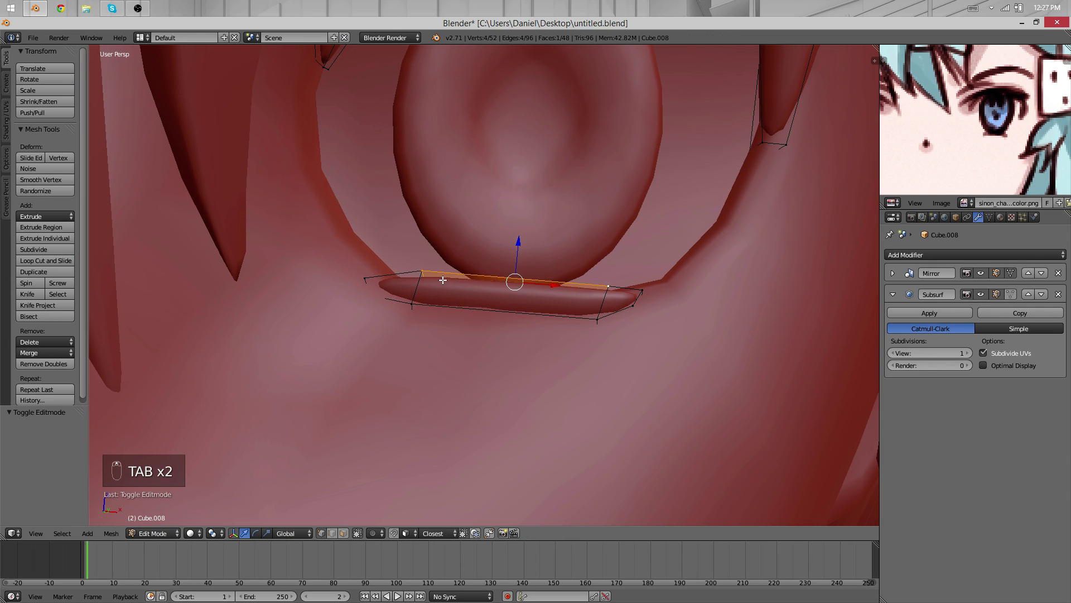
Raise the lower lash's upper edge slightly, and move the two lower vertices at its inner end upward
key(g)
click(420, 319)
key(z)
shift+right_click(416, 323)
key(z)
key(g)
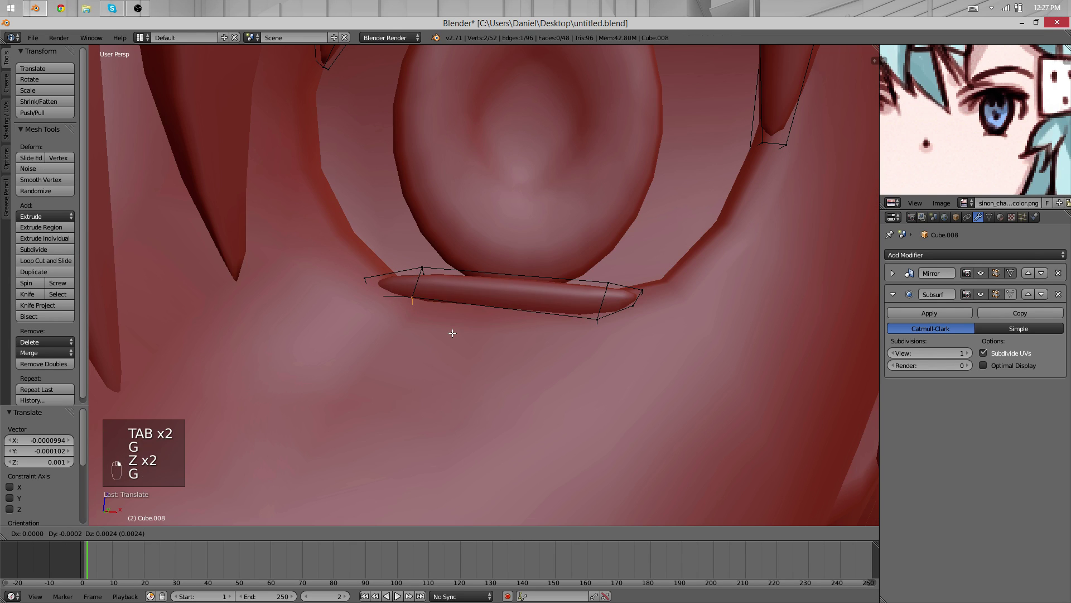
right_click(456, 326)
key(z)
Reposition the edge under the lower lash's inner end in depth, working from the side of the face
middle_drag(456, 326, 344, 301)
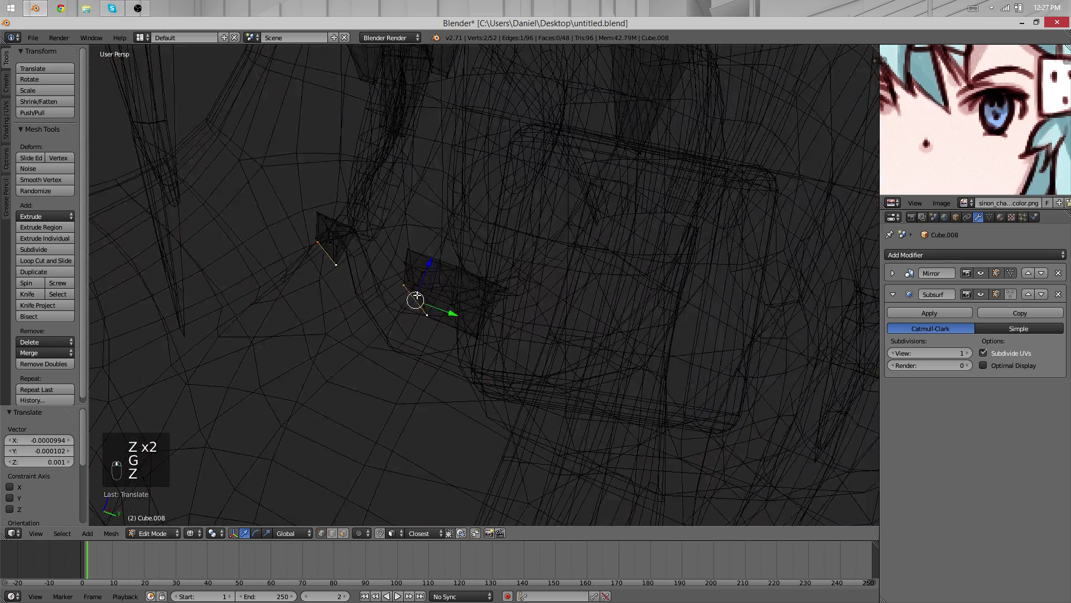
middle_drag(417, 295, 497, 325)
key(z)
key(g)
click(498, 316)
key(z)
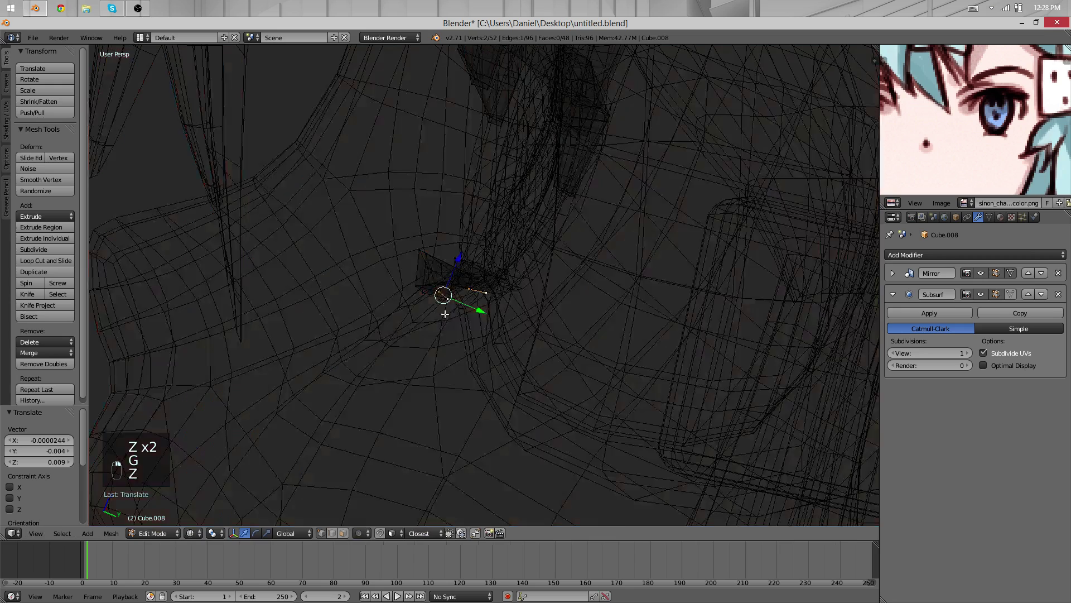
scroll(459, 313, up, 3)
key(g)
click(471, 310)
key(z)
middle_drag(303, 294, 692, 231)
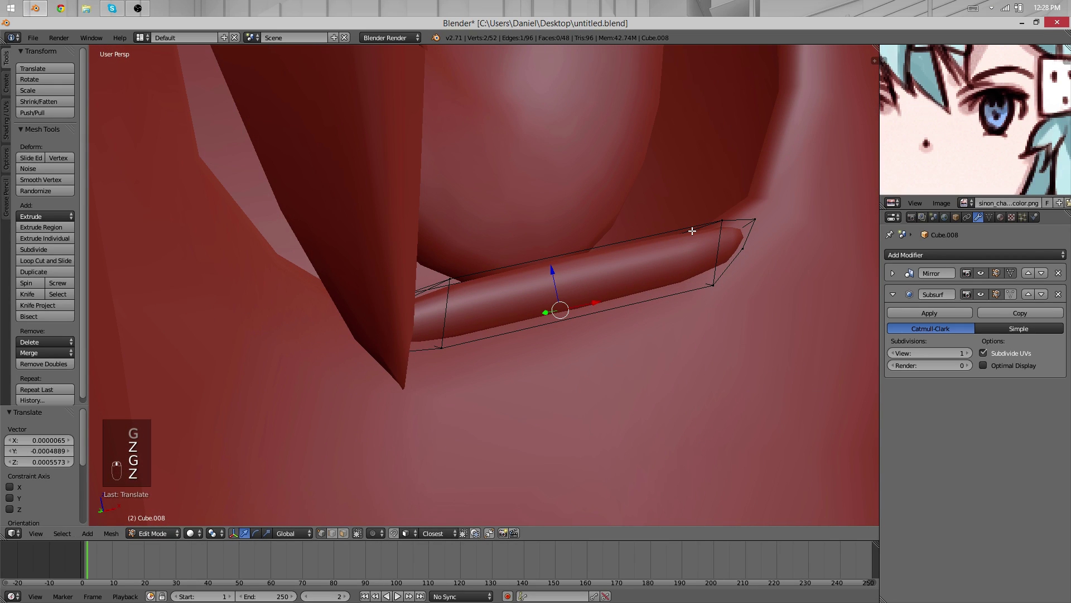
Slide the upper vertices at the lower lash's outer end along the lash and check the result against the head
right_click(694, 231)
key(g)
key(g)
key(g)
click(465, 288)
scroll(512, 286, down, 10)
key(Tab)
middle_drag(555, 333, 396, 348)
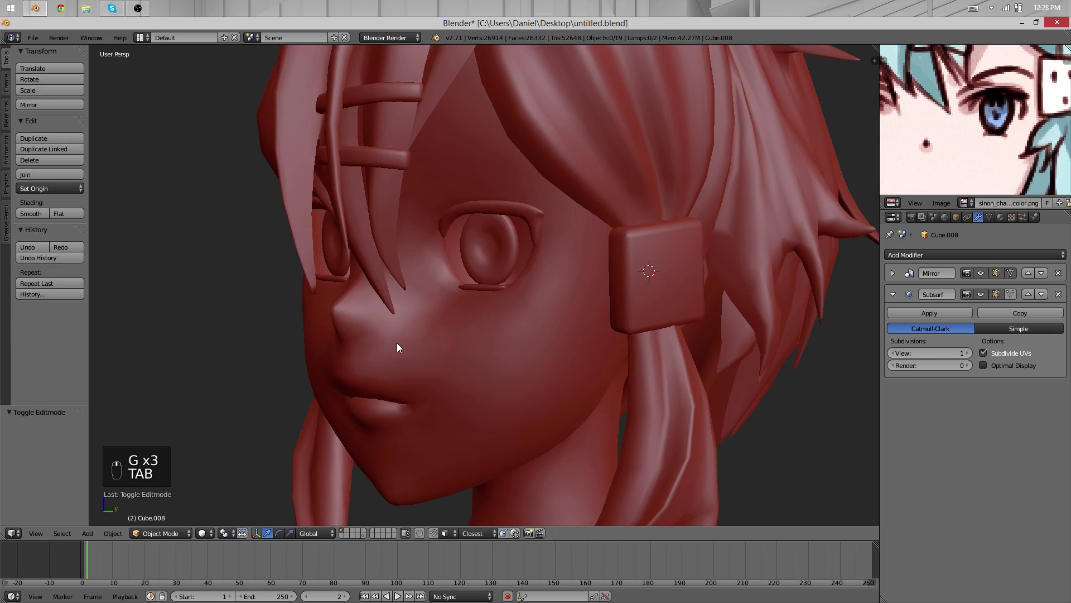
Select the lower lash's outer end in wireframe display and extrude it toward the outer corner of the eye
key(Tab)
scroll(397, 343, up, 5)
key(z)
key(a)
key(b)
drag(590, 370, 503, 284)
shift+middle_drag(587, 331, 538, 387)
key(e)
click(608, 386)
Move and rotate the extruded outer end so the lower lash curves upward along the eye socket
key(g)
click(664, 338)
key(r)
click(663, 288)
key(g)
click(642, 293)
key(r)
click(638, 268)
key(g)
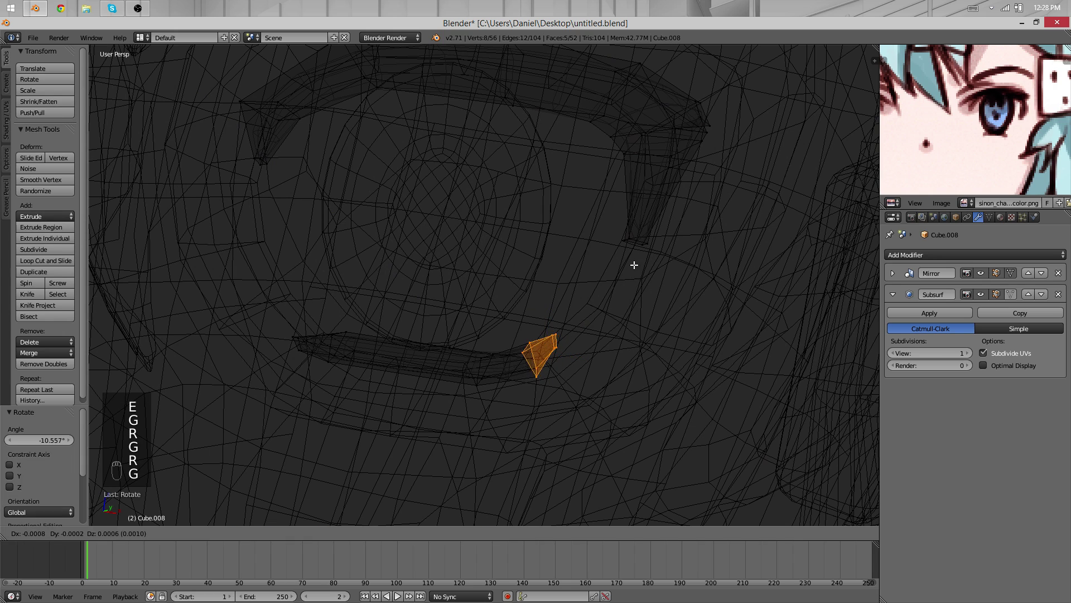
click(634, 258)
Slide the edge loop near the lower lash's outer end toward the middle and check the curve in solid display
alt+right_click(481, 368)
key(g)
key(g)
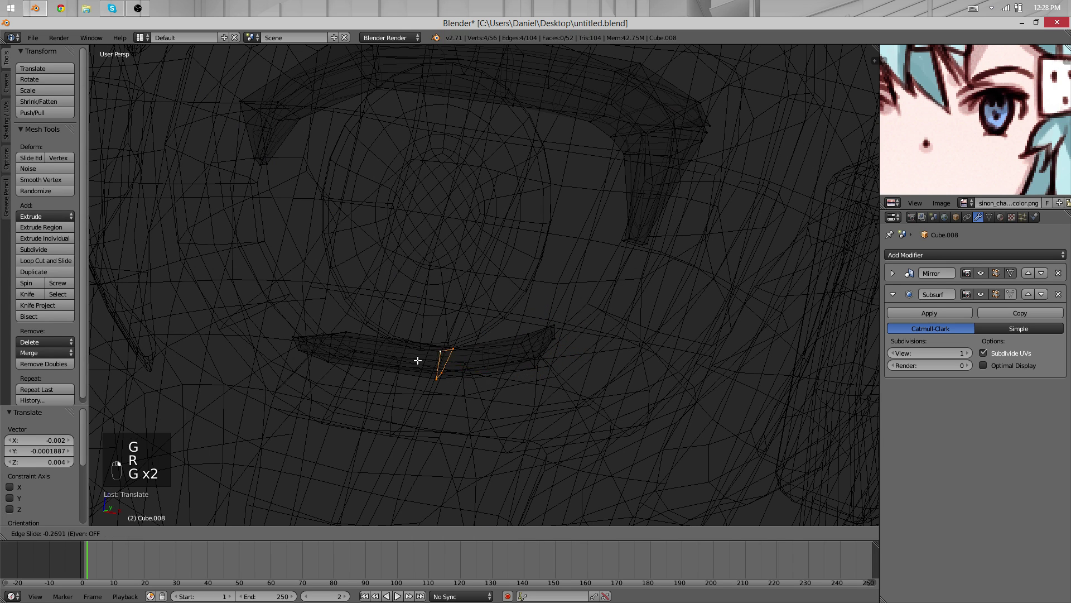
click(419, 360)
key(z)
key(Tab)
mouse_move(474, 336)
middle_down()
mouse_move(433, 375)
mouse_move(451, 286)
mouse_move(545, 285)
middle_up()
key(Tab)
scroll(545, 284, up, 6)
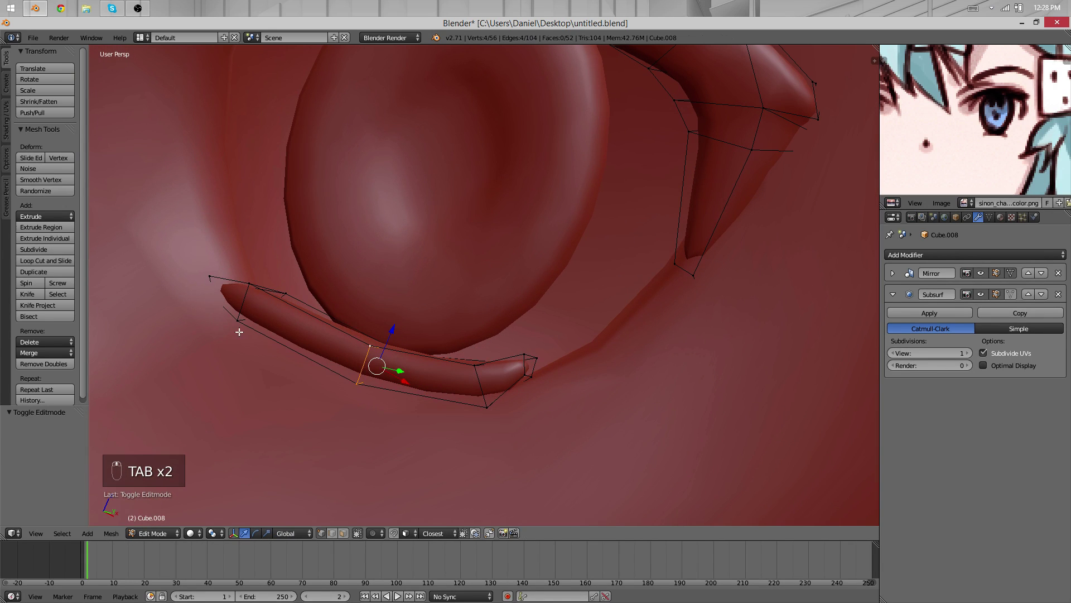
Move the bottom vertices of the lower lash's middle loop to reshape its lower edge
shift+right_click(356, 385)
key(g)
shift+middle_drag(356, 385, 529, 299)
click(420, 321)
key(Tab)
key(Tab)
Add a centred lengthwise loop cut along the lower lash and check the shape
key(ctrl+r)
click(390, 299)
right_click(393, 299)
key(Tab)
scroll(343, 303, down, 4)
scroll(527, 294, up, 5)
key(Tab)
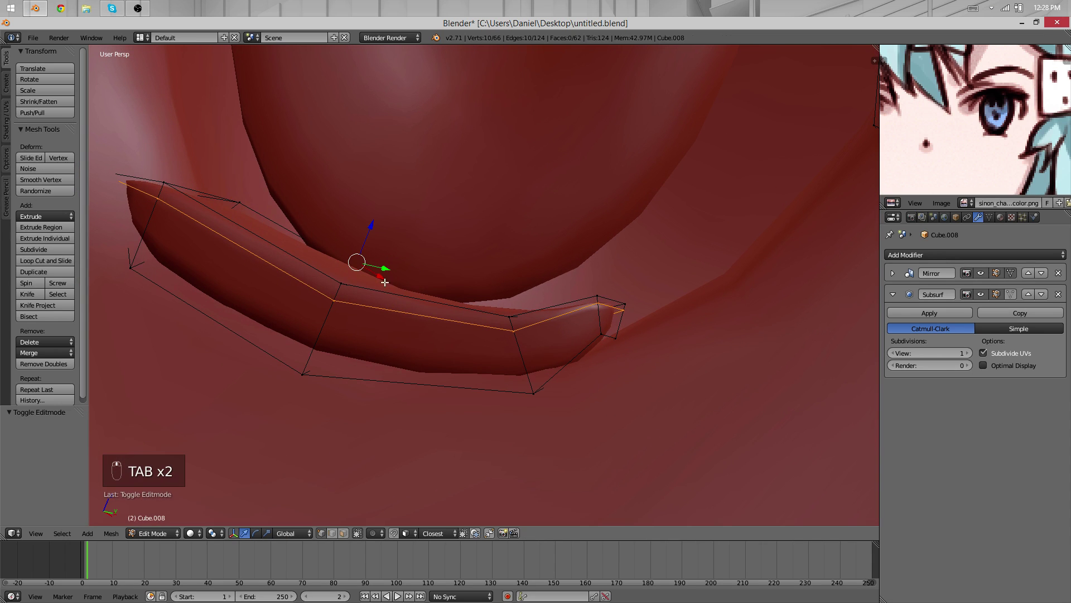
Select the front ridge vertices toward the lower lash's inner end and reposition them from the side
right_click(331, 283)
shift+right_click(167, 182)
shift+right_click(158, 198)
middle_drag(556, 357, 404, 211)
key(r)
key(g)
click(524, 290)
key(g)
click(384, 314)
Rotate and move a pair of ridge vertices on the lower lash to sharpen its front ridge
right_click(360, 316)
shift+right_click(362, 333)
key(r)
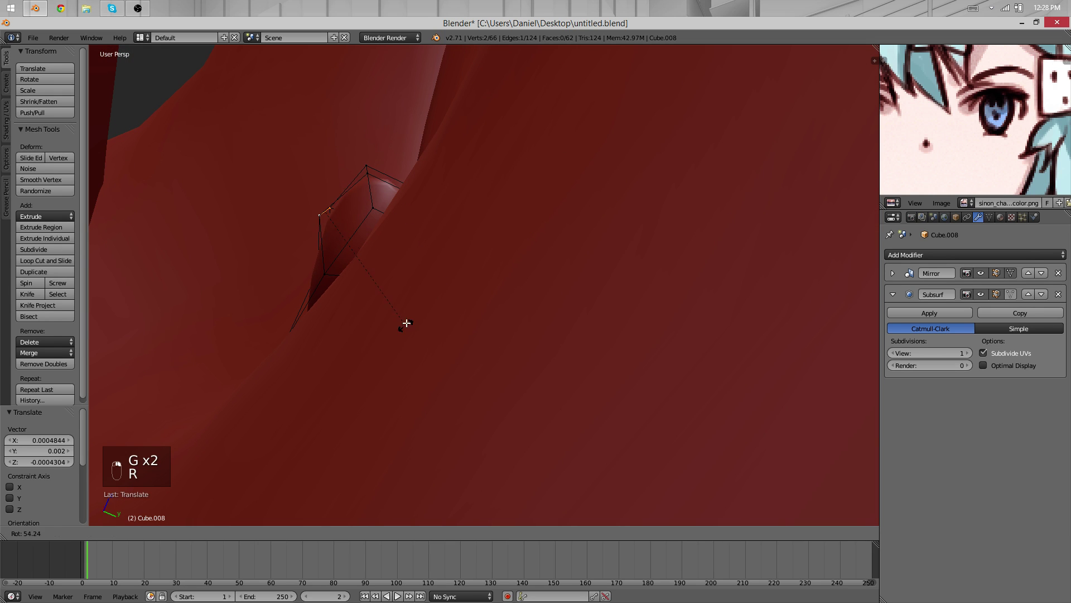
click(409, 318)
key(g)
click(428, 321)
middle_drag(268, 263, 378, 283)
key(Tab)
scroll(493, 435, down, 3)
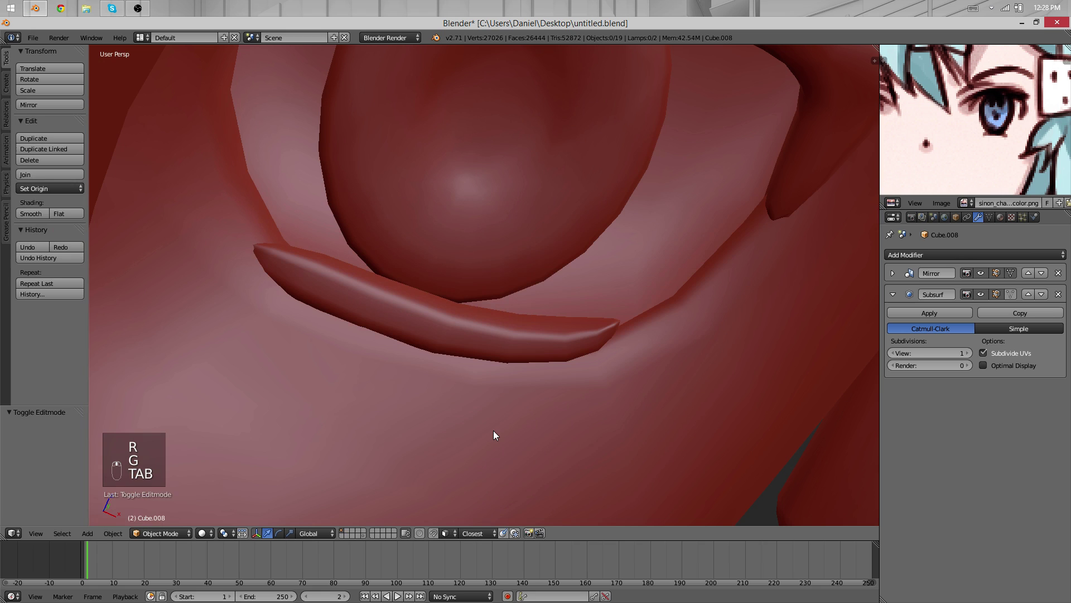
Reposition the ridge vertices near the lower lash's outer end, viewing the lash from the side
key(Tab)
scroll(493, 430, up, 4)
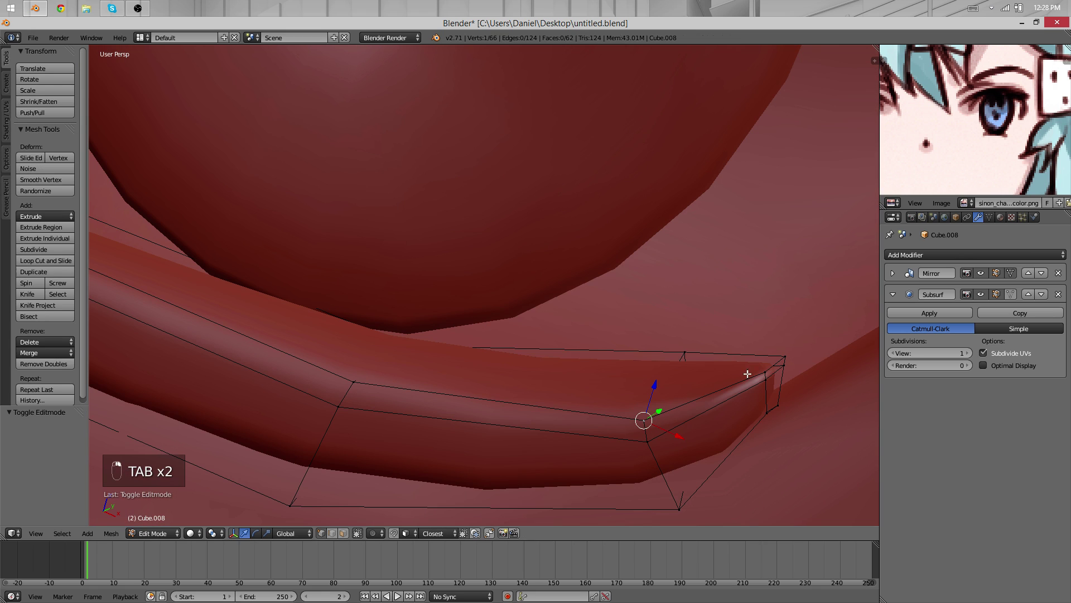
key(q)
key(q)
key(q)
key(q)
middle_drag(789, 367, 592, 437)
key(g)
click(731, 422)
click(450, 391)
mouse_move(426, 380)
middle_down()
mouse_move(449, 391)
mouse_move(434, 393)
middle_up()
Move and rotate the edge at the lower lash's outer tip to fit it against the eye socket
key(g)
click(436, 391)
key(r)
click(440, 385)
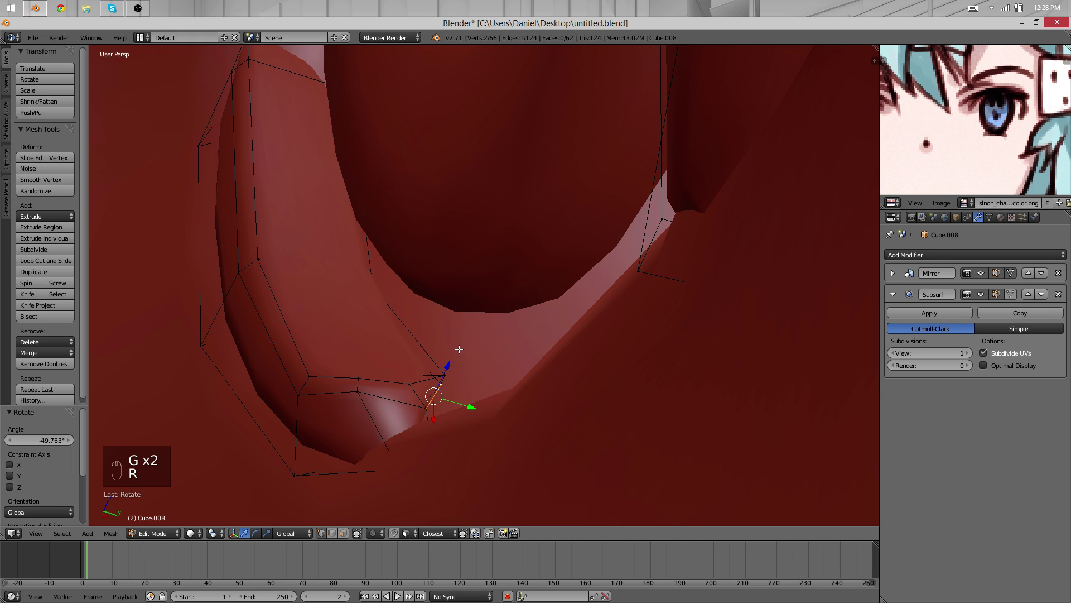
key(g)
click(425, 381)
Reposition the single front vertices beside the lower lash's outer tip and check the smoothed shape
right_click(361, 393)
key(g)
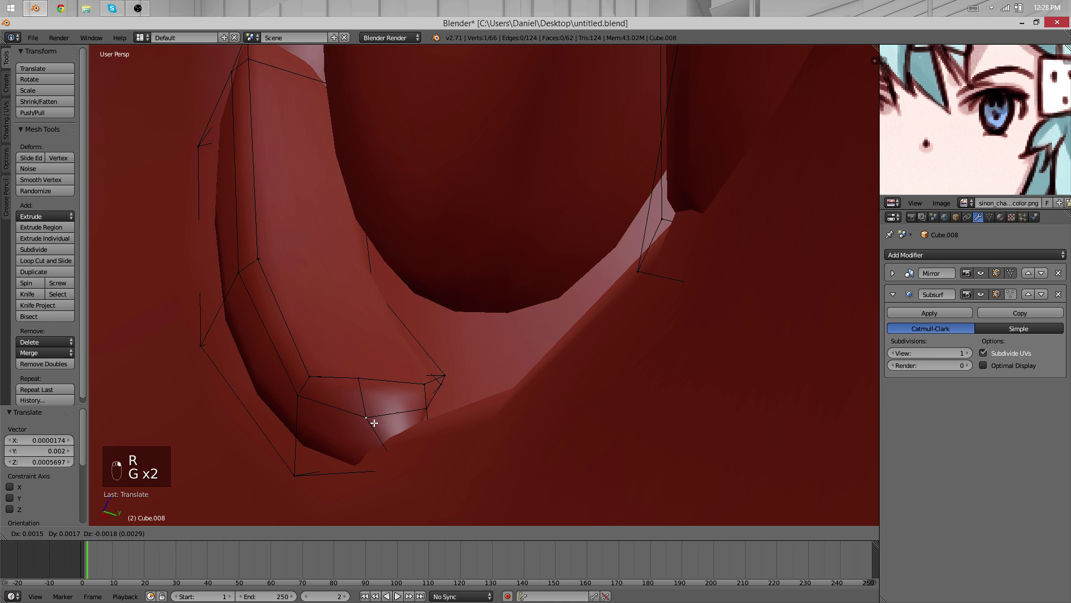
click(374, 423)
key(g)
click(371, 395)
key(Tab)
scroll(256, 333, down, 4)
middle_drag(256, 334, 446, 357)
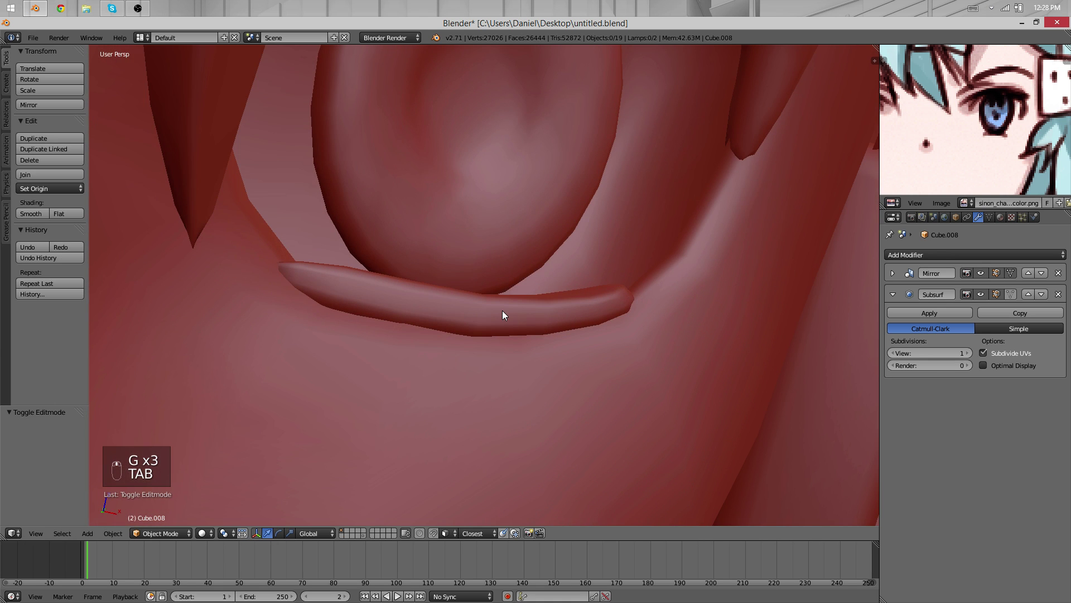
middle_drag(502, 315, 565, 314)
Move the lower vertices near the lash's outer end and at its tip, using wireframe display to select them
key(Tab)
scroll(565, 314, up, 3)
key(g)
click(649, 404)
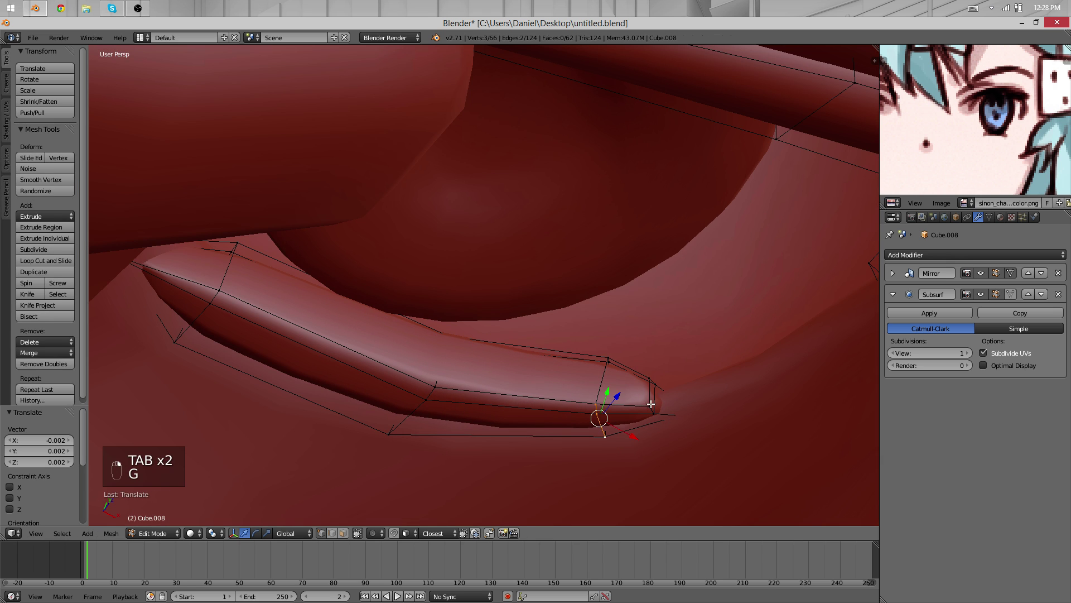
key(z)
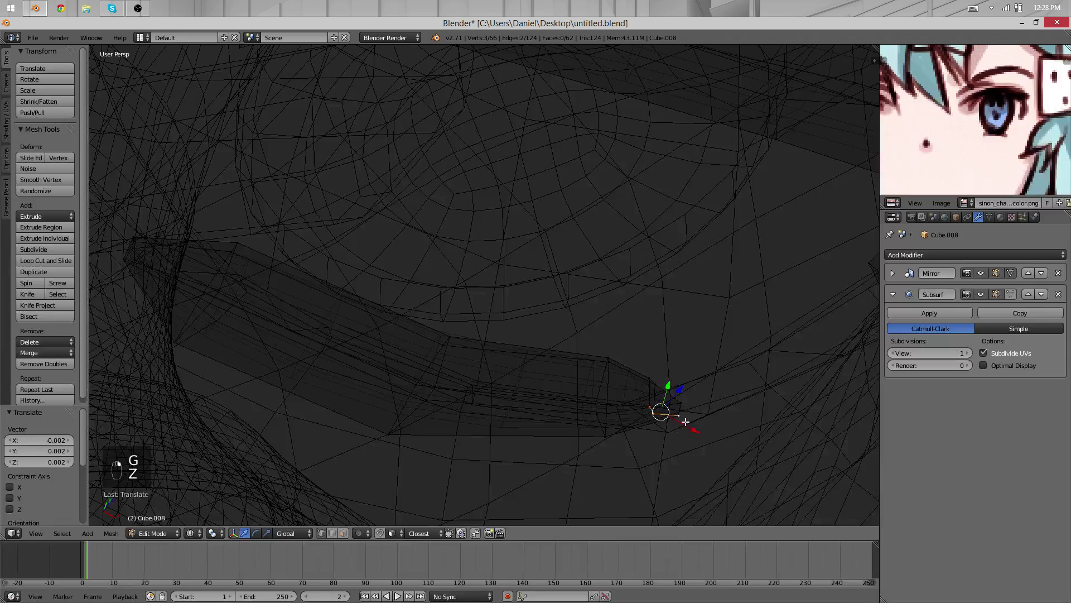
key(z)
key(Tab)
scroll(412, 323, up, 2)
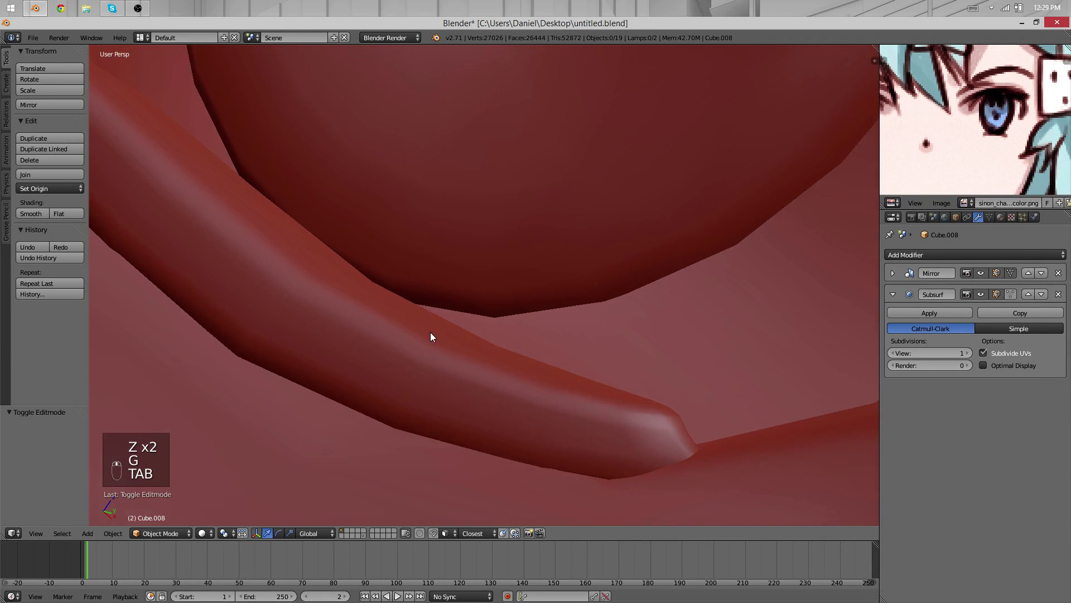
Refine the vertex positions at the lower lash's outer tip and compare both eyes on the whole head
key(Tab)
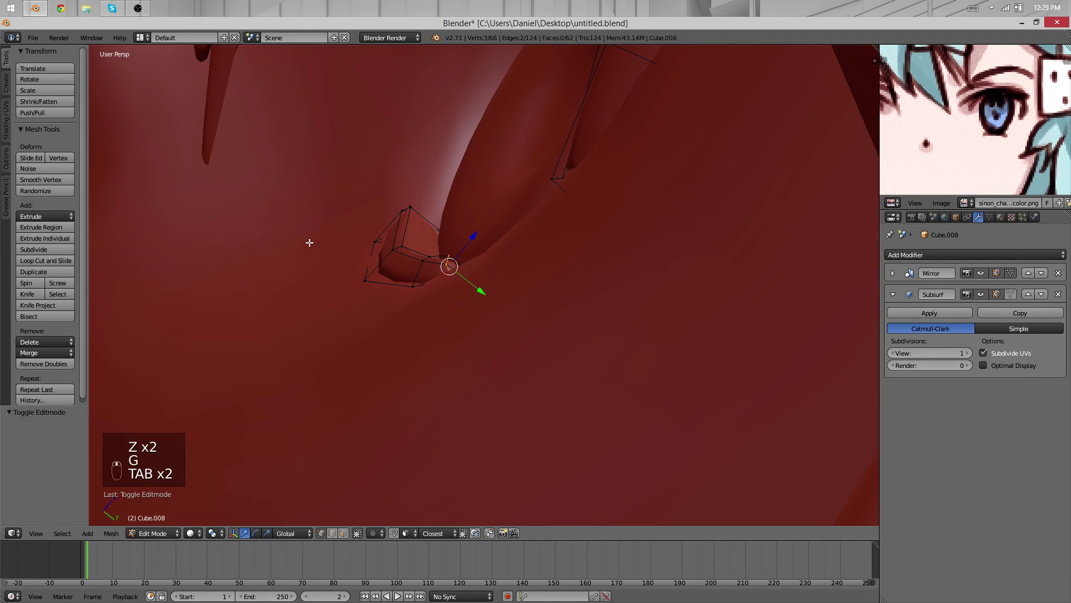
scroll(318, 244, down, 2)
key(Tab)
scroll(476, 295, down, 5)
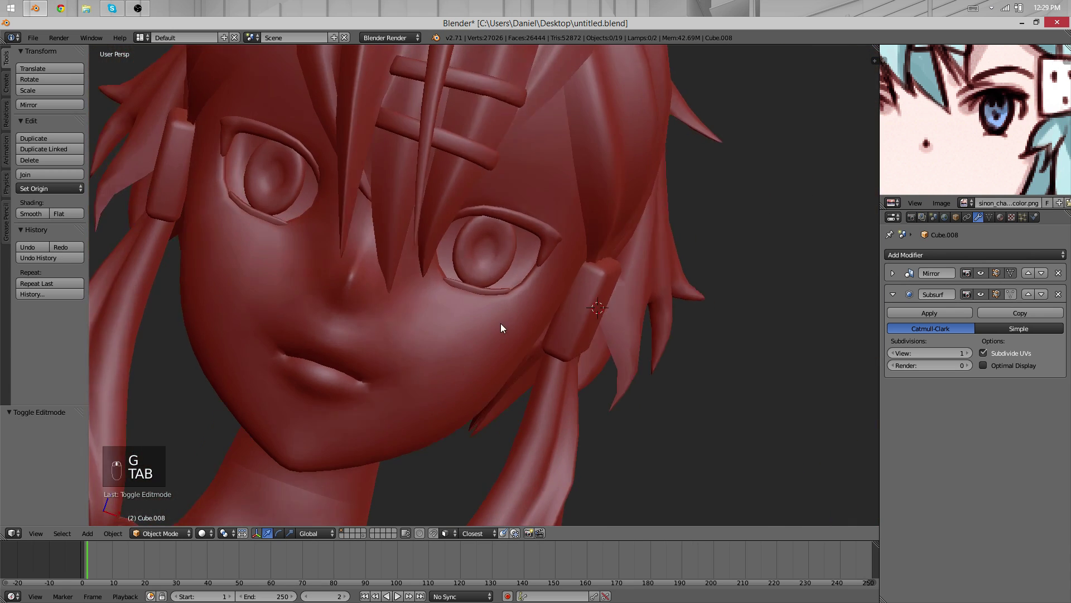
middle_drag(503, 325, 580, 325)
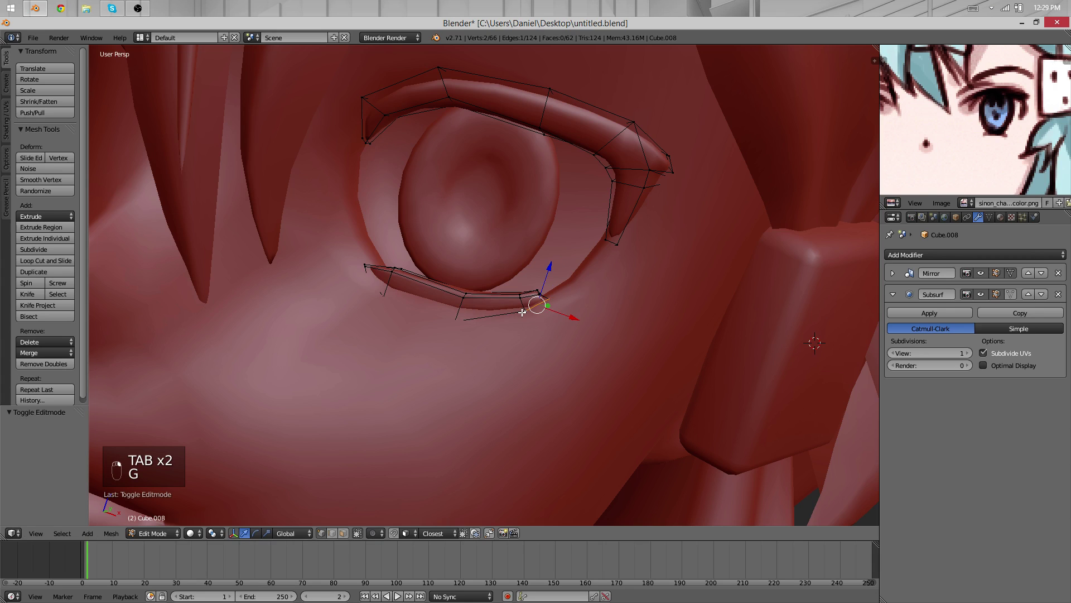
key(g)
key(Tab)
key(Tab)
scroll(399, 367, down, 2)
key(Tab)
scroll(541, 344, down, 4)
scroll(541, 345, down, 5)
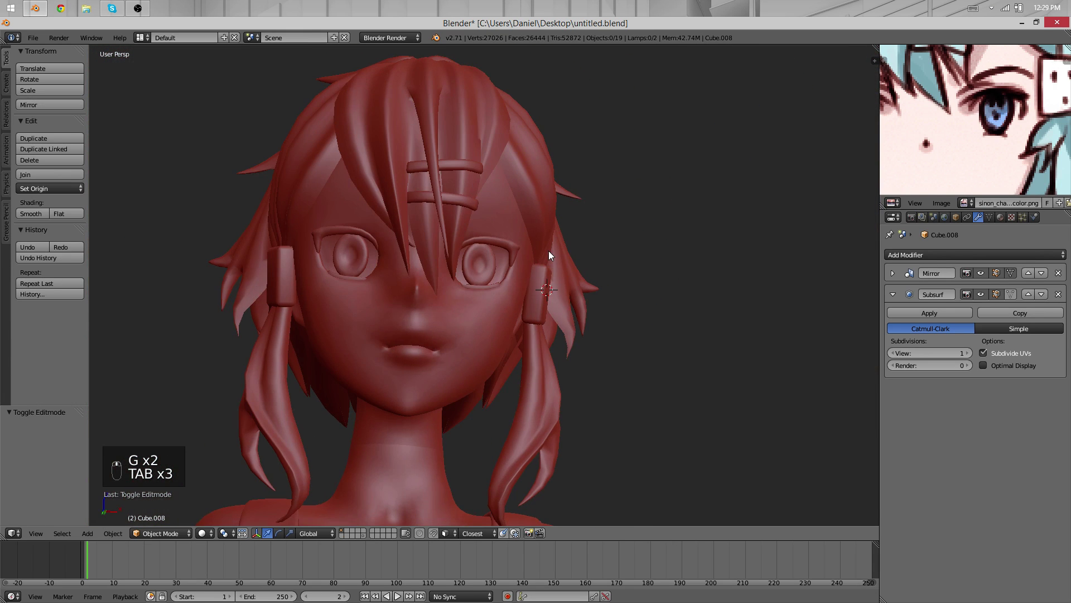
Toggle the selection and examine the finished lashes on the head from several angles
key(a)
key(a)
key(a)
key(a)
key(a)
middle_drag(551, 250, 582, 306)
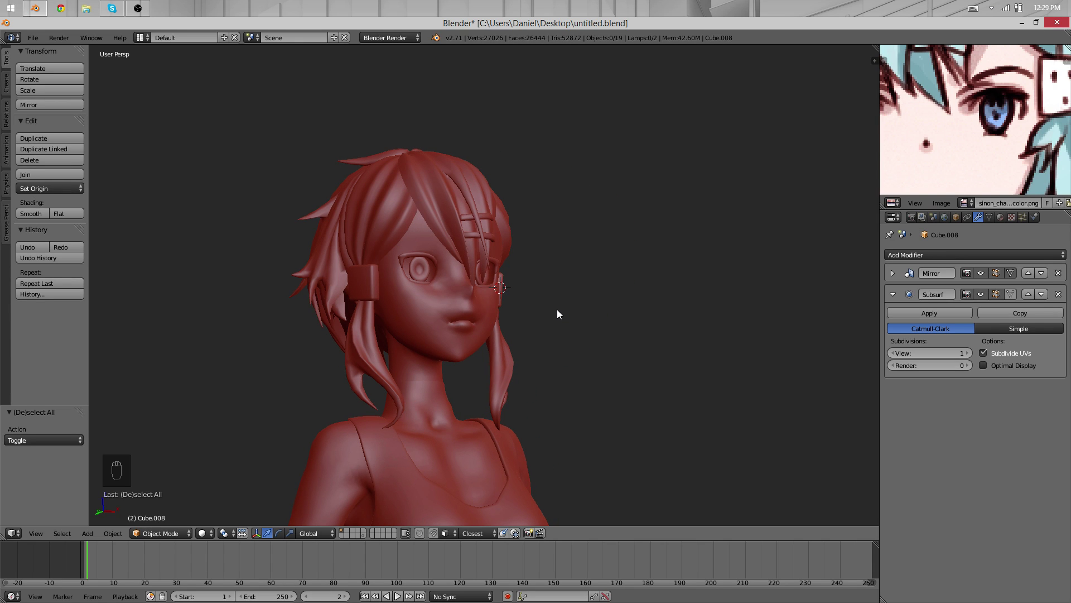
scroll(561, 303, up, 5)
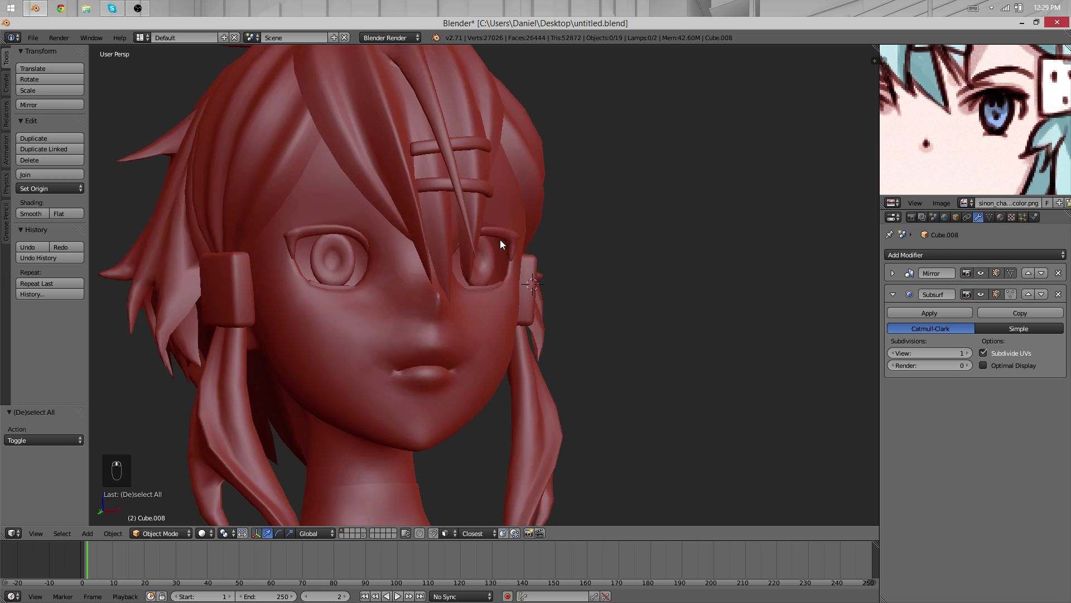
middle_drag(501, 240, 443, 252)
Switch to orthographic wireframe display and place a duplicate of one lash vertex above the upper lash's inner end
key(KP_5)
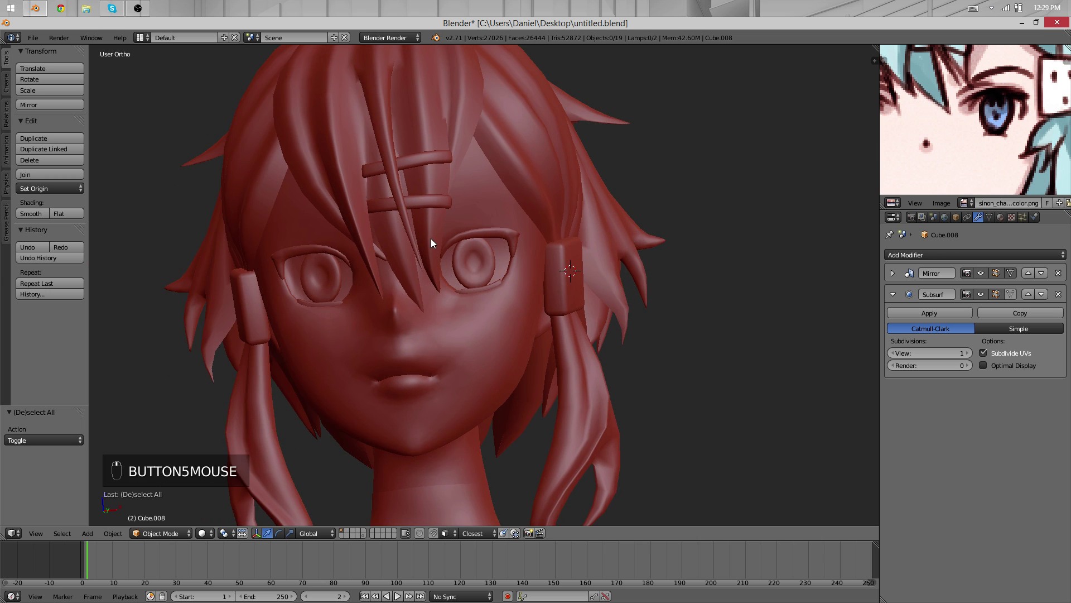
scroll(431, 242, up, 2)
scroll(552, 214, up, 2)
key(Tab)
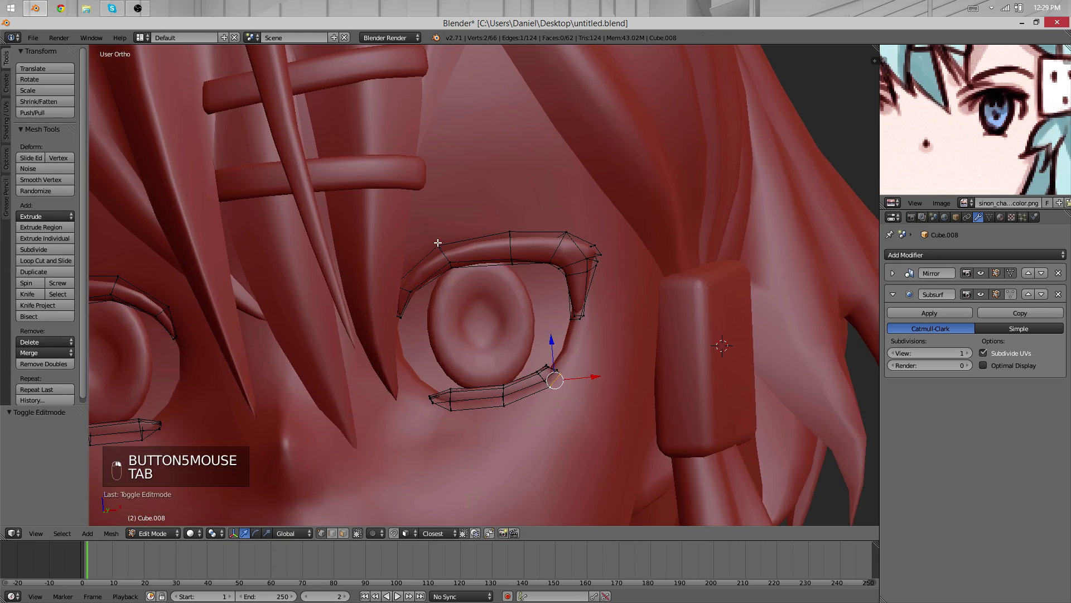
scroll(467, 306, up, 2)
key(z)
key(shift+d)
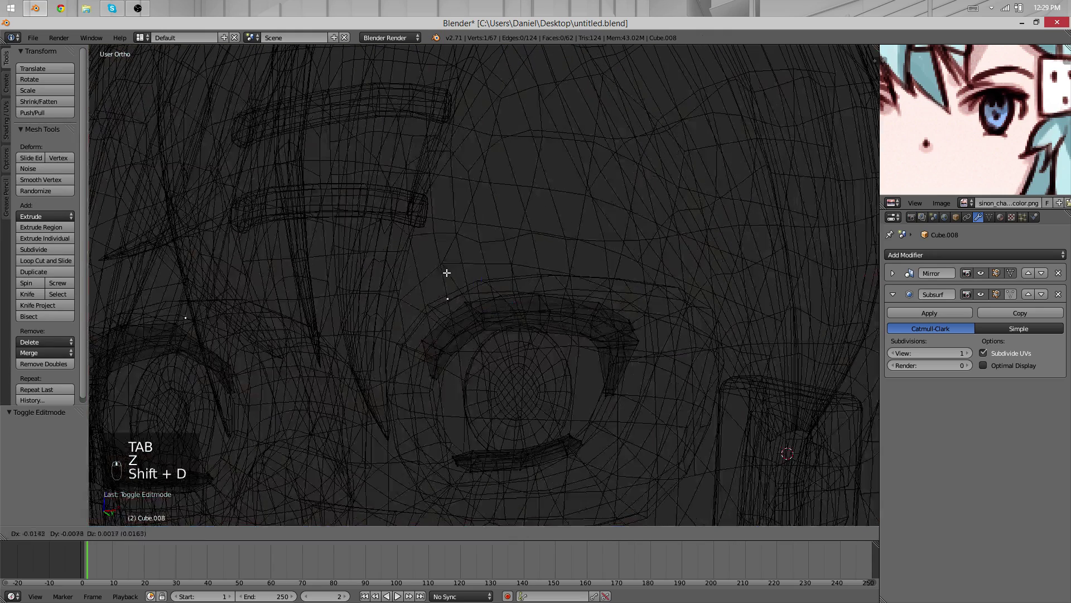
click(439, 244)
Extrude the duplicated vertex twice and fill the three vertices with a small triangular face above the eye
key(e)
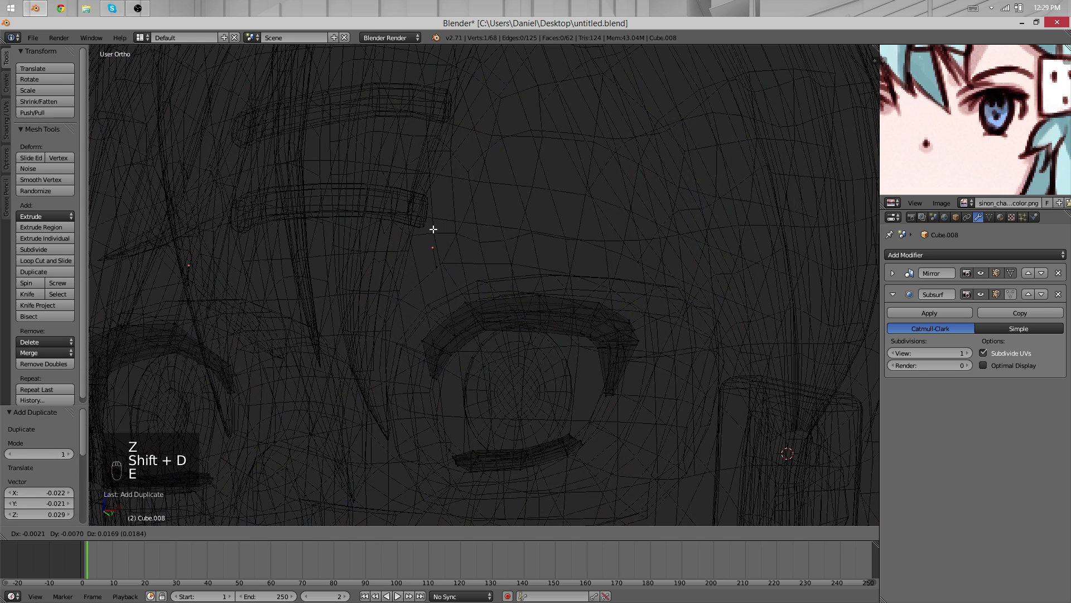
key(e)
click(462, 225)
key(f)
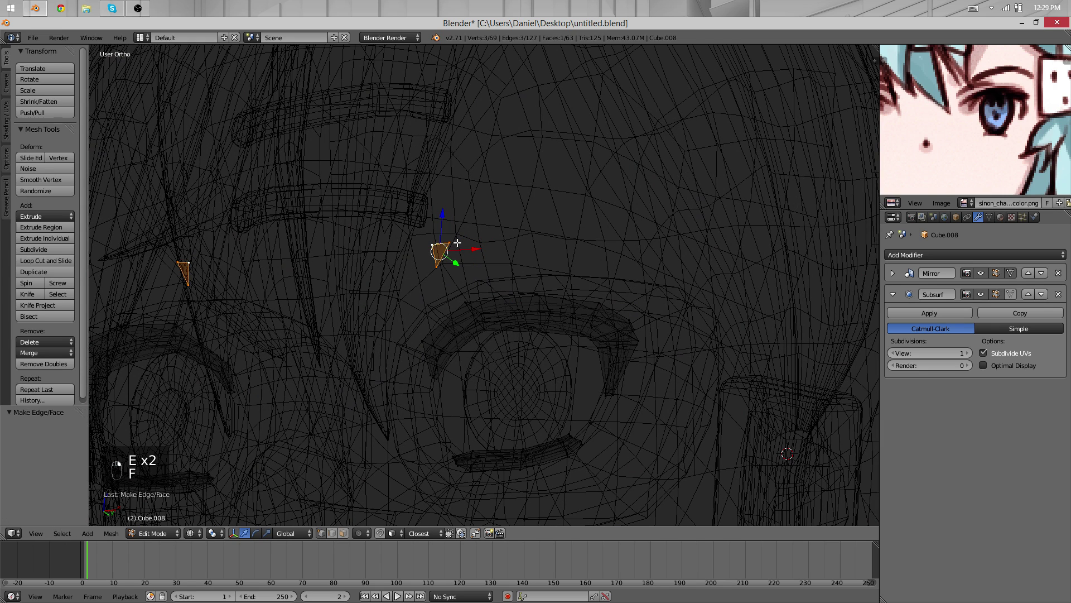
Separate the triangle above the eye into its own object and open its mesh for editing in solid display
key(Tab)
key(Tab)
key(p)
click(438, 259)
key(Tab)
key(Tab)
key(u)
key(z)
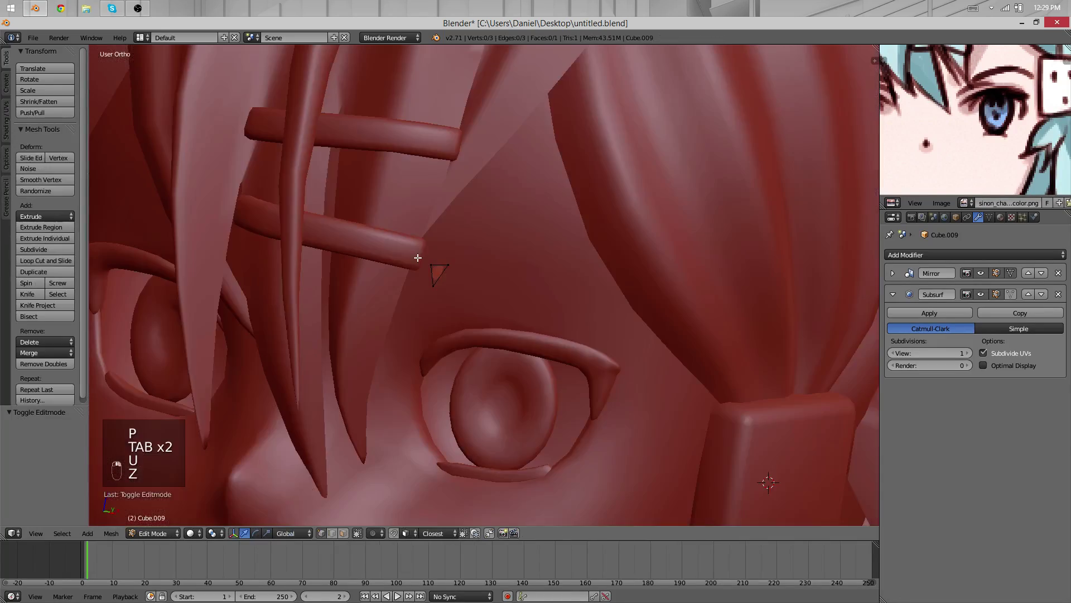
Delete the edges and surplus vertices of the small triangle above the eye, leaving a single vertex
scroll(418, 257, up, 2)
right_click(429, 255)
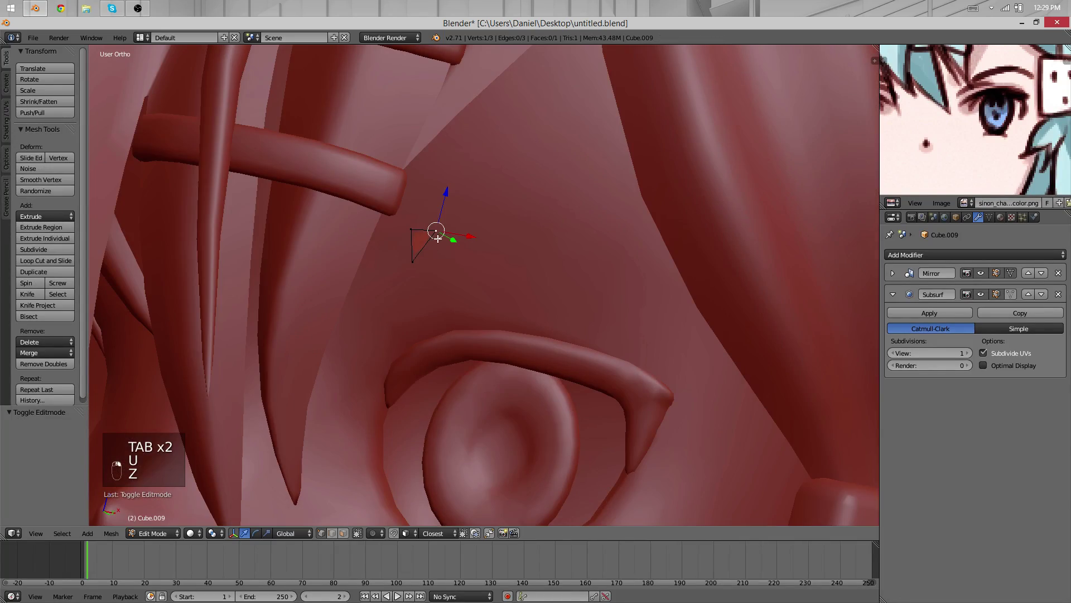
key(x)
click(427, 273)
key(e)
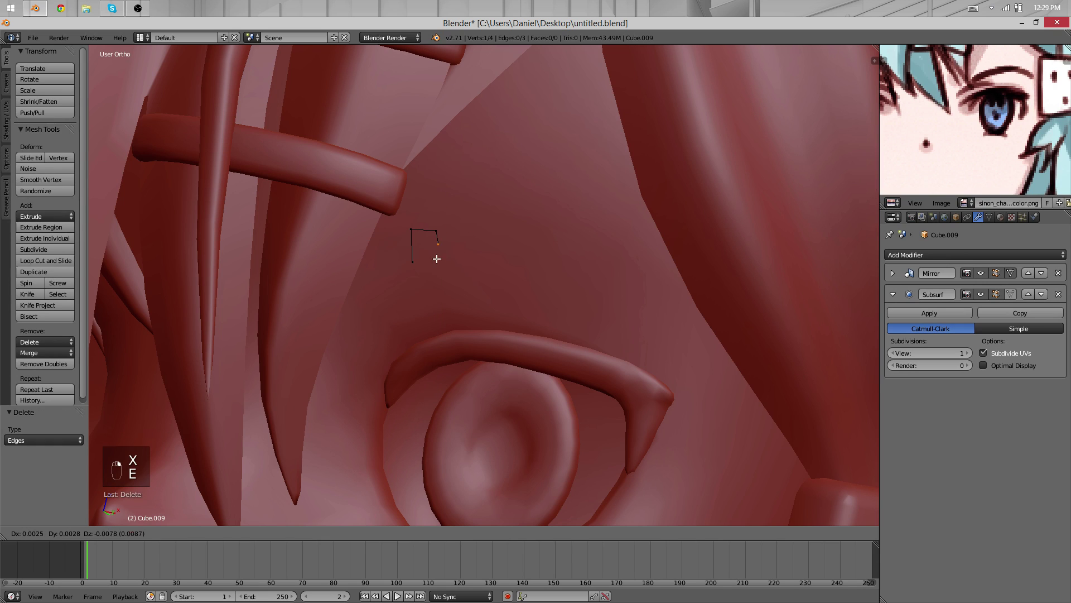
right_click(431, 269)
key(x)
click(417, 229)
key(shift+x)
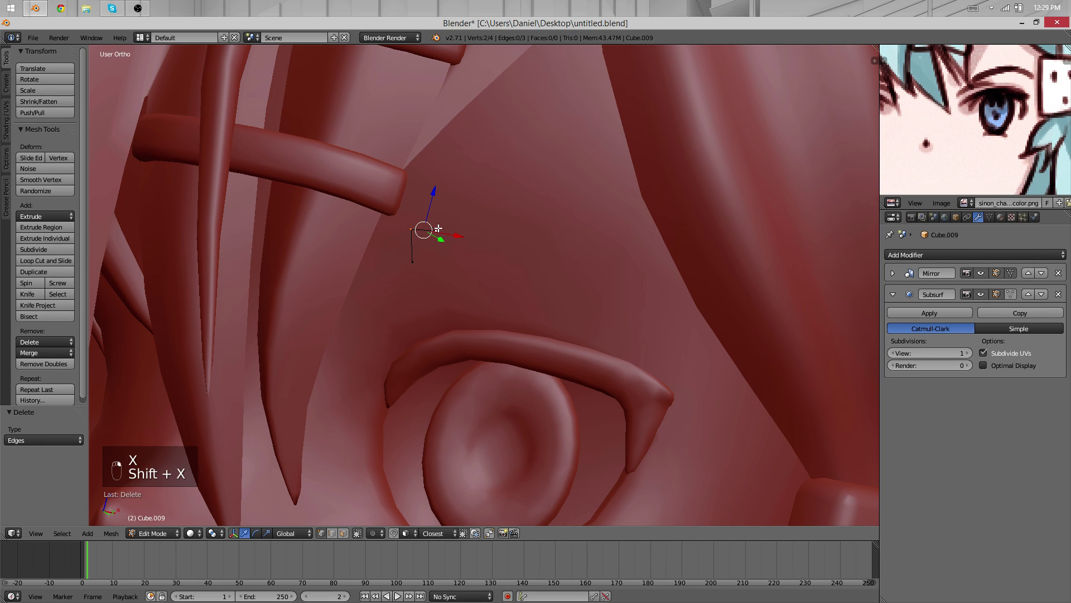
key(x)
click(437, 226)
key(x)
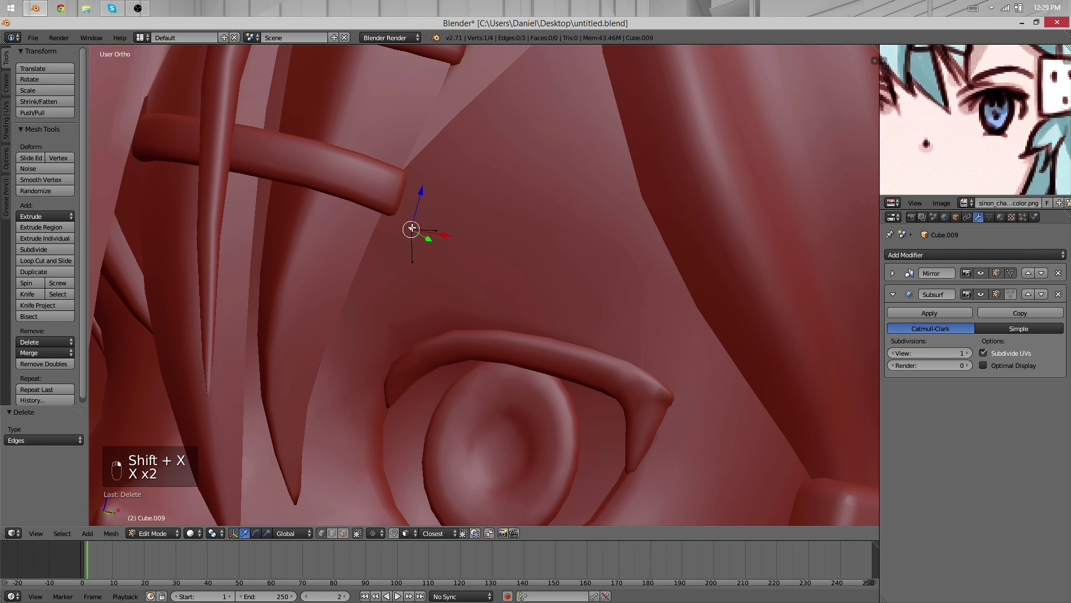
key(x)
click(435, 217)
key(x)
click(441, 229)
middle_drag(421, 263, 474, 382)
Turn on snapping and move the remaining vertex along the forehead, checking it in wireframe against the reference drawing
key(shift+Tab)
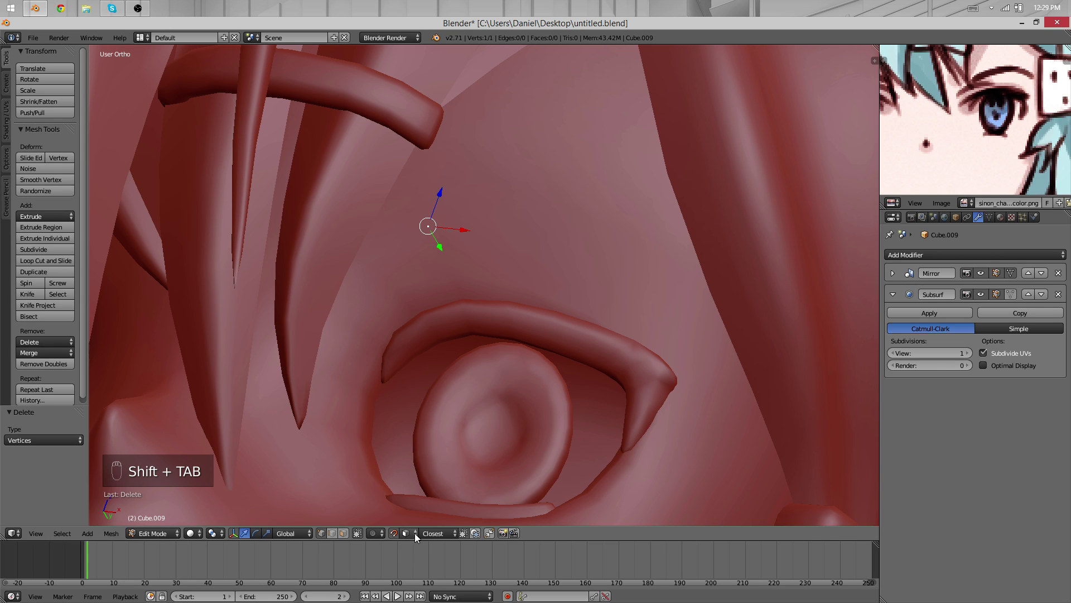
shift+middle_drag(460, 310, 561, 311)
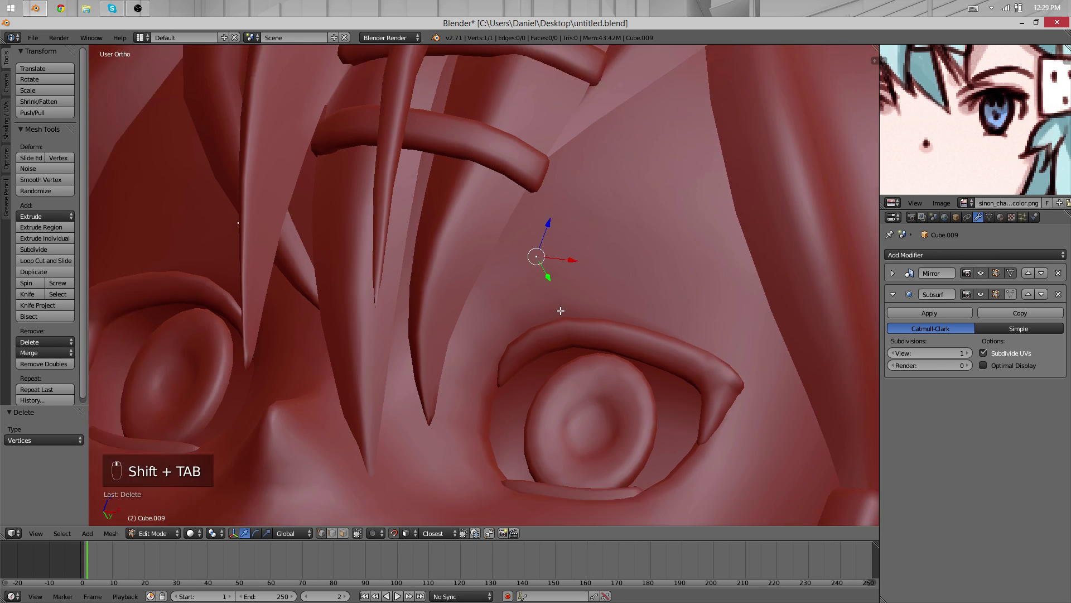
key(z)
key(g)
click(464, 321)
middle_drag(465, 321, 521, 283)
key(z)
key(KP_5)
key(KP_5)
key(z)
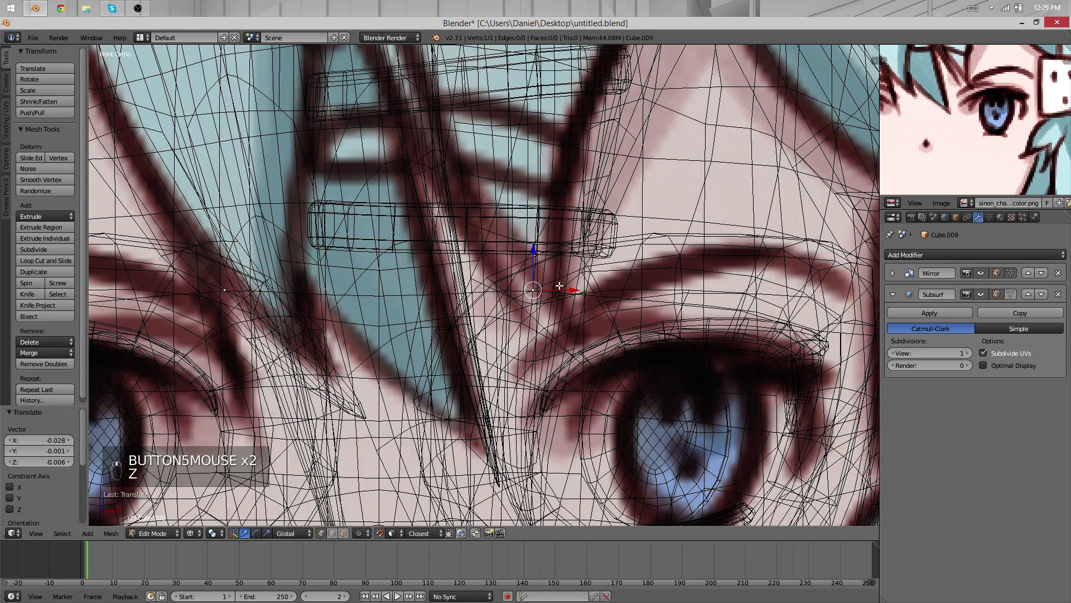
Move the vertex down to the inner end of the reference eyebrow, just above the upper lash
key(g)
click(586, 318)
key(z)
mouse_move(570, 340)
middle_down()
mouse_move(532, 310)
mouse_move(569, 349)
middle_up()
key(g)
click(489, 327)
key(KP_5)
key(z)
key(KP_5)
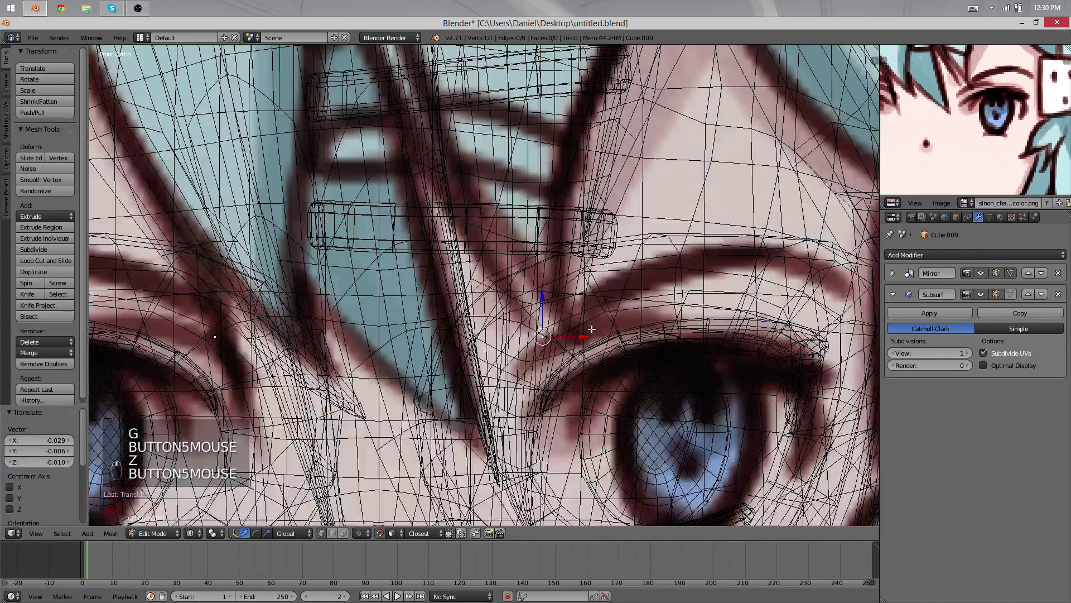
Extrude the vertex four times along the lower edge of the reference eyebrow to its outer tip
key(e)
click(679, 262)
key(e)
click(735, 258)
key(e)
click(782, 234)
key(e)
click(851, 295)
Extrude vertices from the outer tip back along the eyebrow's upper edge to its inner end
key(e)
click(856, 289)
key(e)
click(782, 253)
key(e)
click(726, 248)
key(e)
click(609, 279)
key(z)
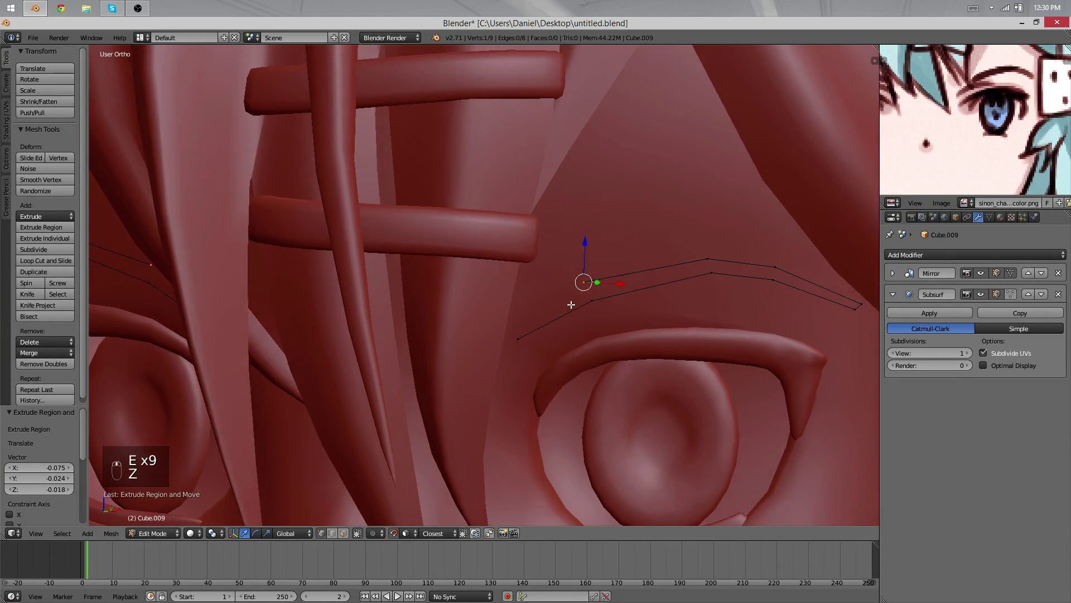
middle_drag(569, 290, 519, 312)
key(e)
click(499, 322)
scroll(569, 279, down, 5)
key(Tab)
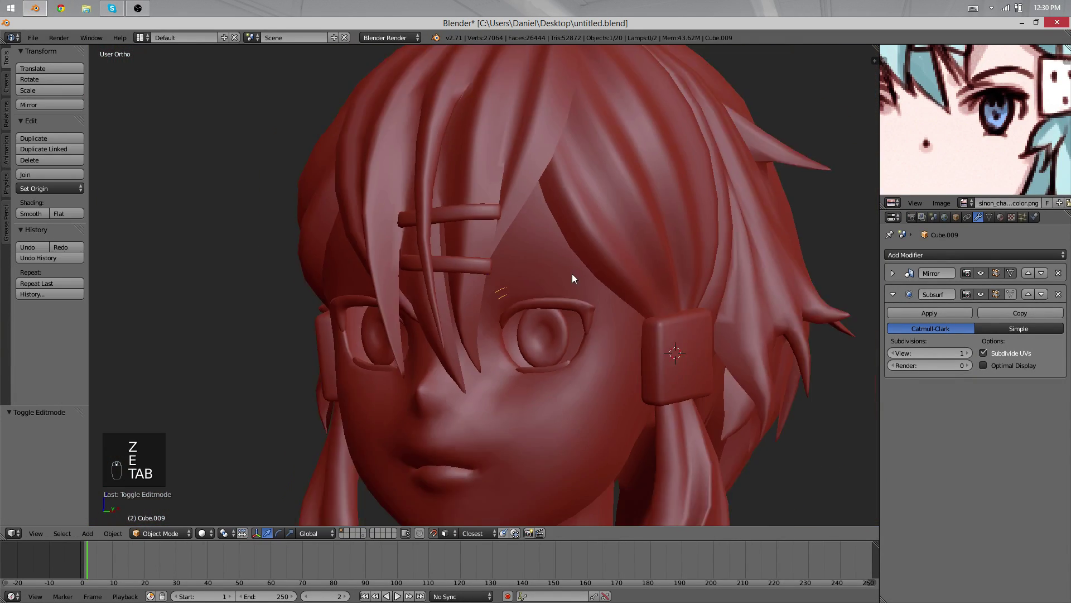
Extrude the two inner-end vertices of the eyebrow outline a short way inward and adjust their placement
key(Tab)
scroll(569, 279, up, 3)
key(a)
key(a)
key(a)
key(a)
key(a)
middle_drag(502, 312, 491, 271)
scroll(378, 322, up, 2)
shift+middle_drag(378, 321, 449, 327)
right_click(402, 294)
shift+right_click(405, 306)
key(e)
click(395, 308)
right_click(394, 298)
key(g)
right_click(395, 294)
shift+right_click(405, 292)
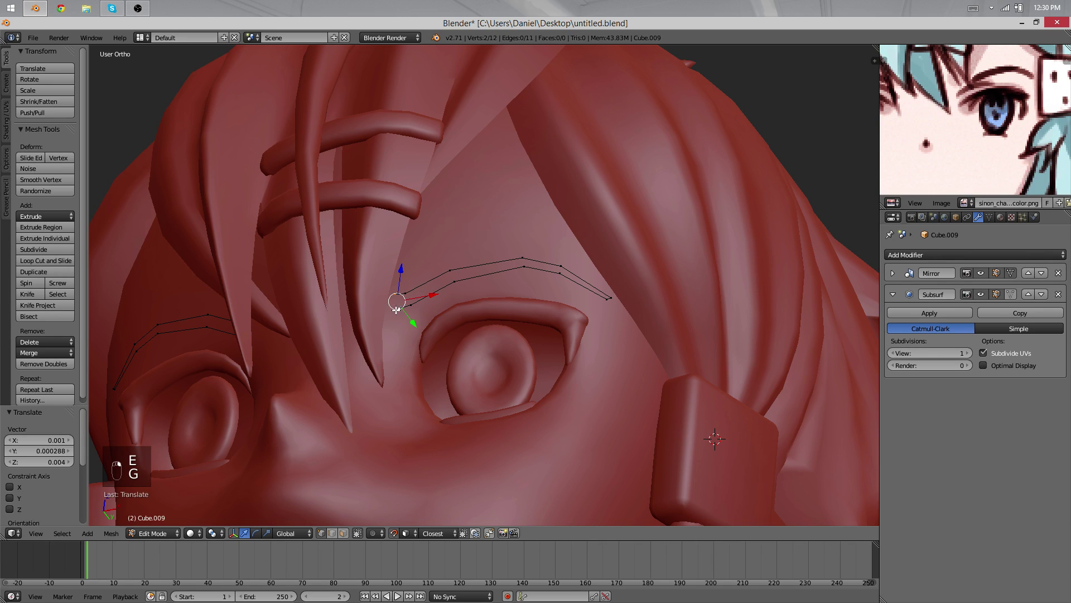
Fill the eyebrow outline with a strip of five faces from the inner end to the outer tip
key(f)
key(f)
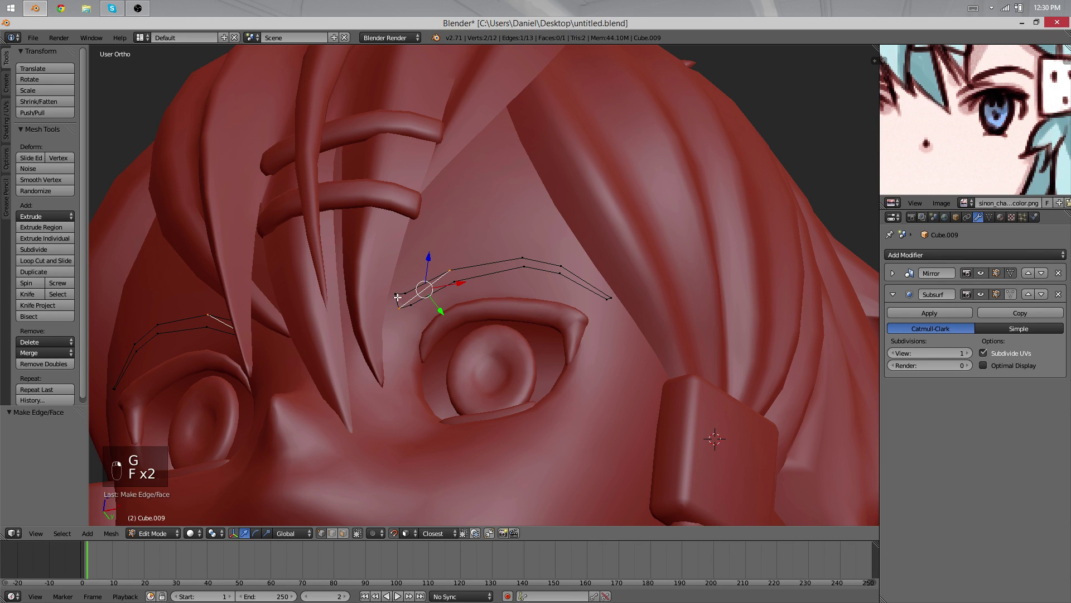
key(ctrl+z)
key(f)
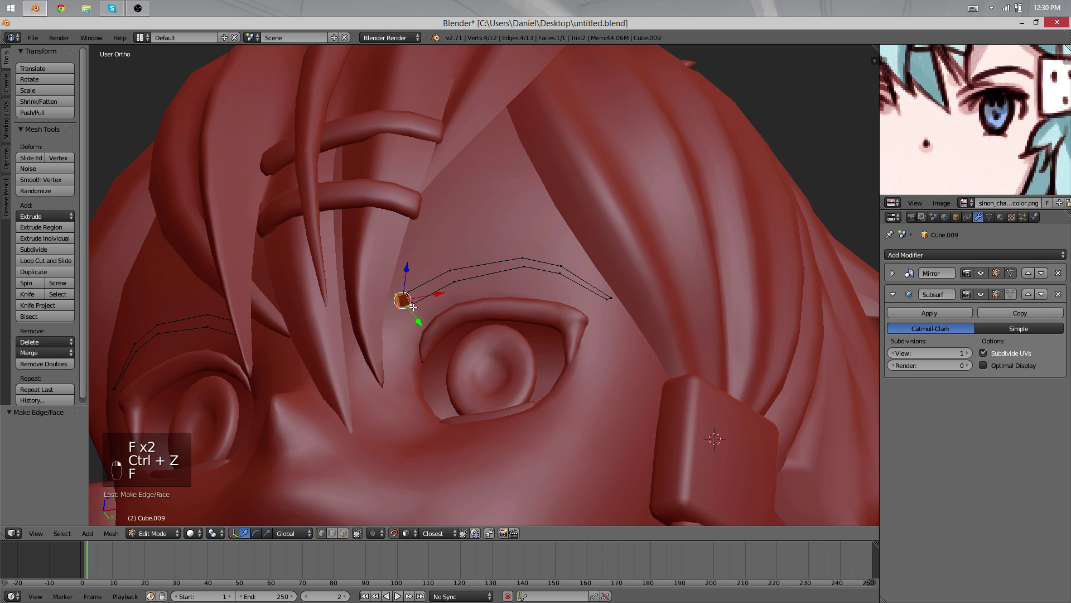
key(f)
key(f)
key(f)
key(f)
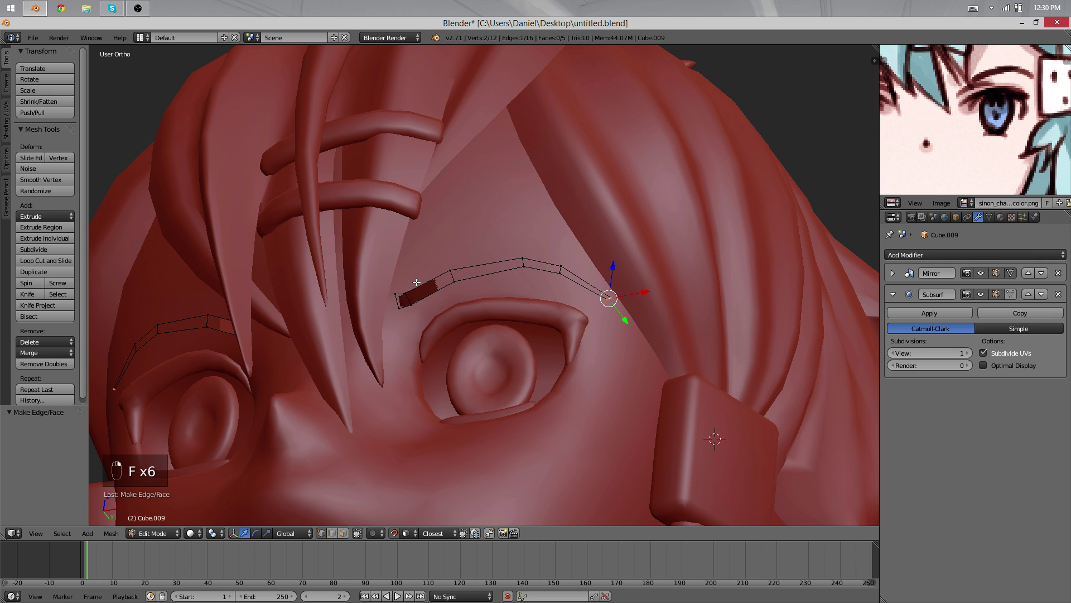
Select all of the eyebrow mesh and add a Solidify modifier to give it thickness
key(a)
key(a)
key(a)
middle_drag(578, 302, 539, 352)
key(Tab)
scroll(835, 269, up, 2)
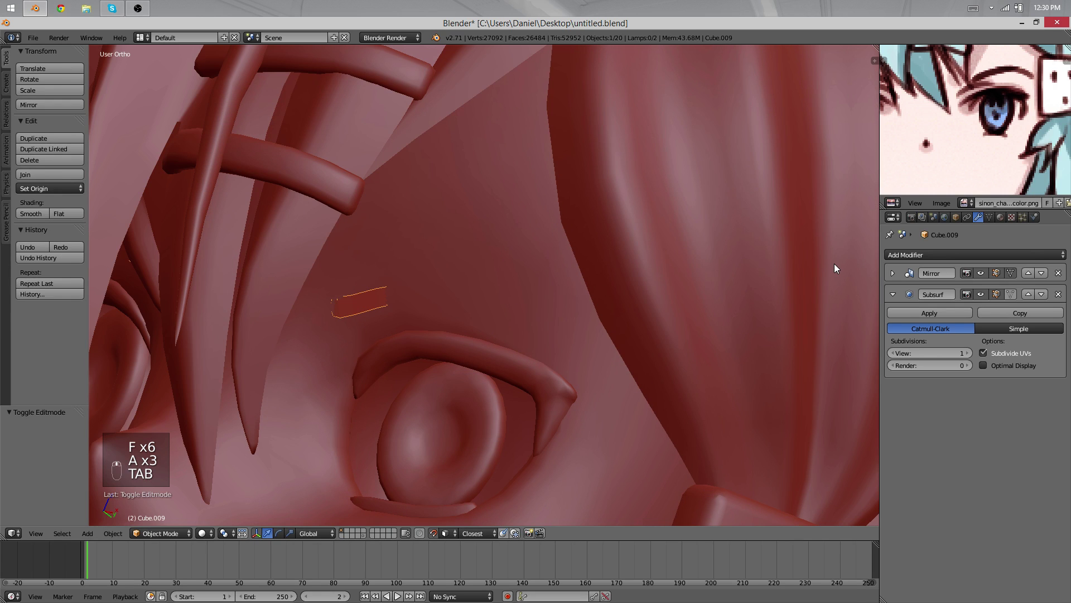
key(Tab)
click(835, 258)
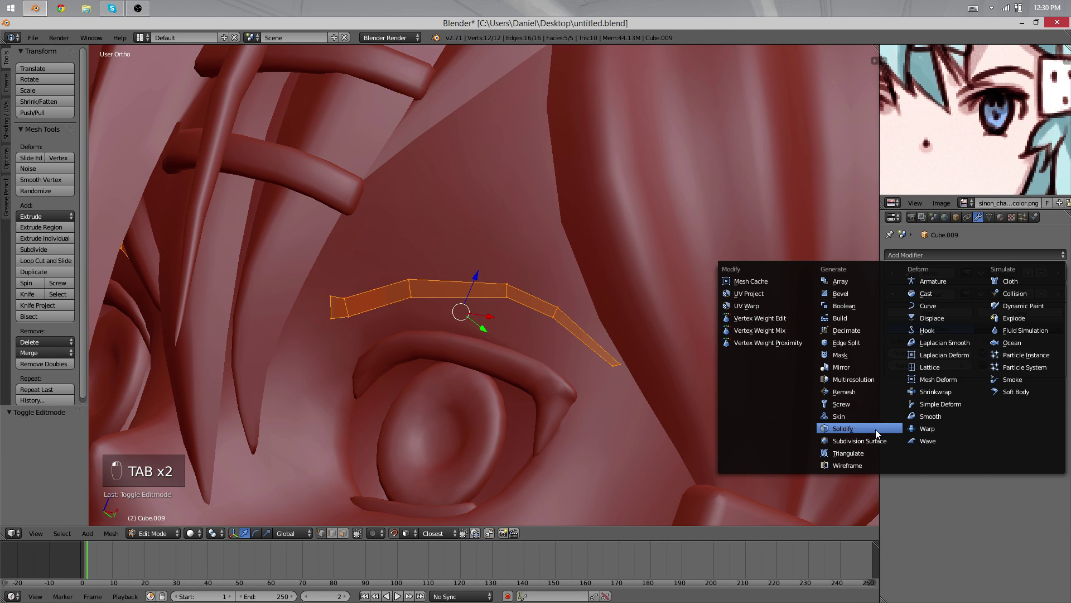
click(876, 429)
key(Tab)
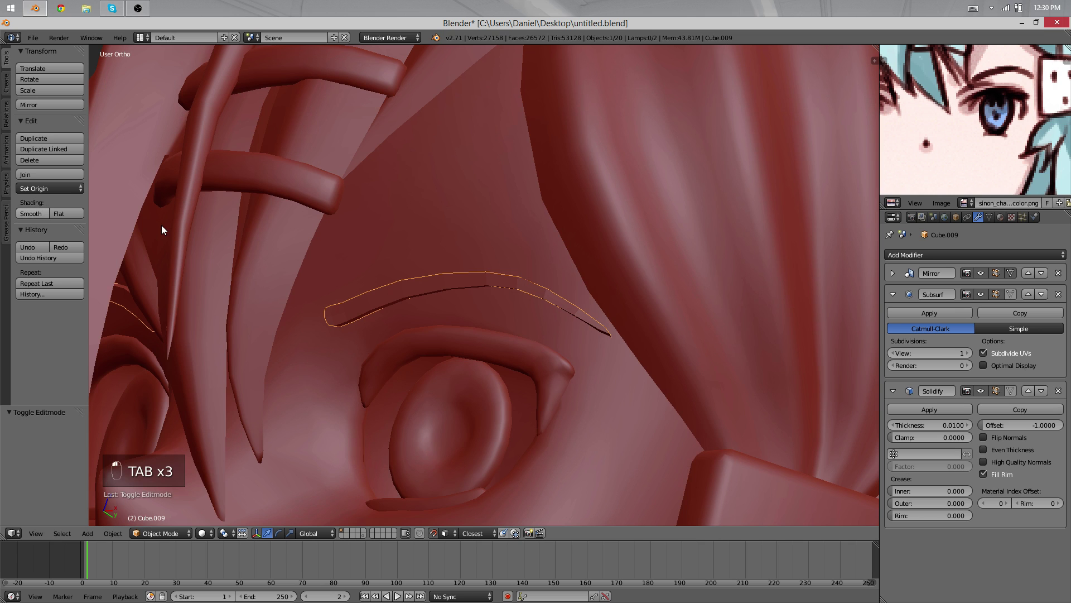
Apply smooth shading to the eyebrow and select it again from a low viewing angle
middle_drag(162, 225, 134, 223)
click(37, 213)
key(a)
mouse_move(394, 262)
middle_down()
mouse_move(609, 216)
mouse_move(589, 203)
middle_up()
right_click(591, 202)
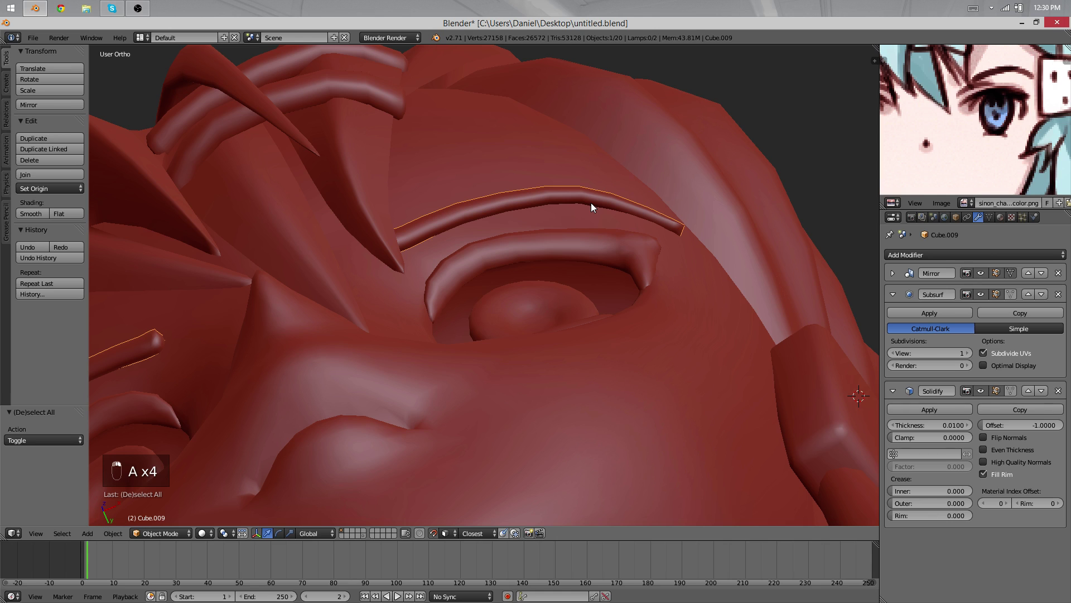
Try the Solidify modifier above Subsurf in the eyebrow's stack, and move it back below
click(1028, 390)
middle_drag(544, 303, 458, 444)
scroll(453, 382, down, 5)
key(a)
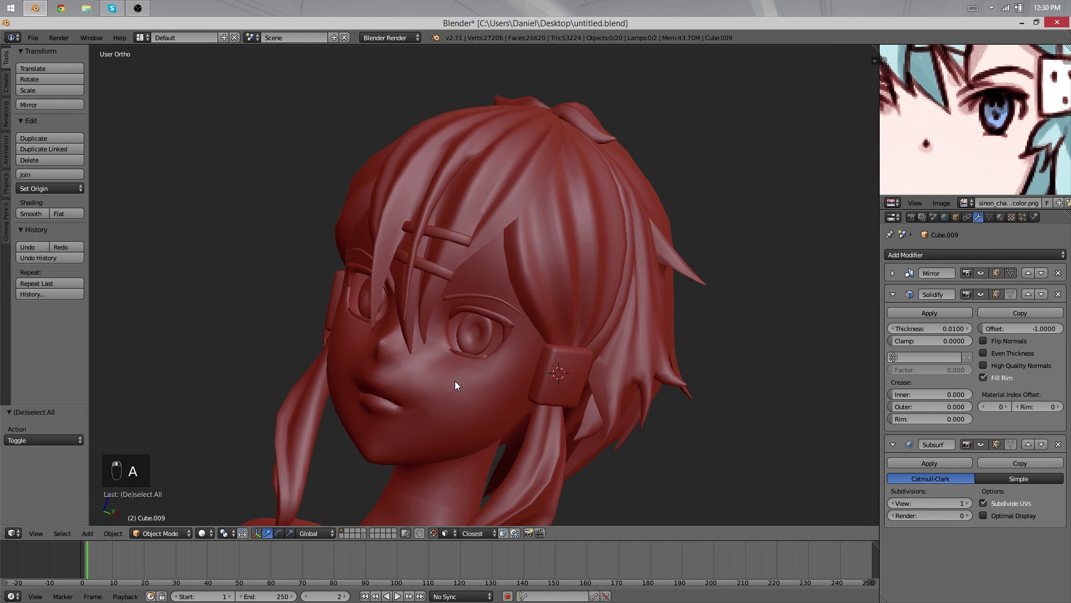
middle_drag(454, 380, 993, 453)
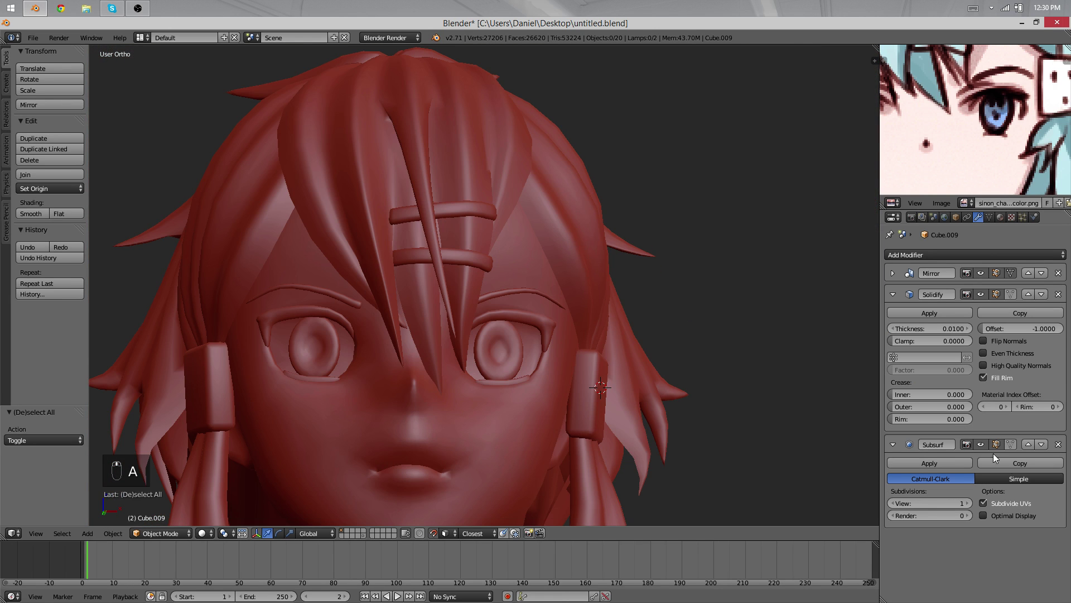
click(1042, 294)
Set the eyebrow's Solidify thickness to 0.0040 and check the brow from several angles and the front
middle_drag(622, 323, 789, 348)
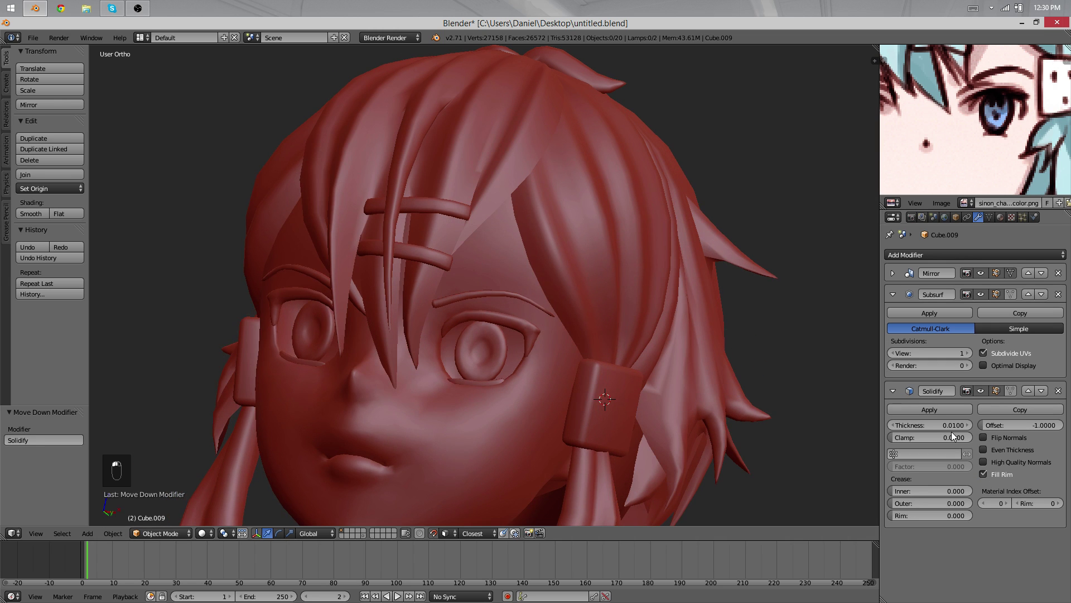
drag(952, 428, 938, 429)
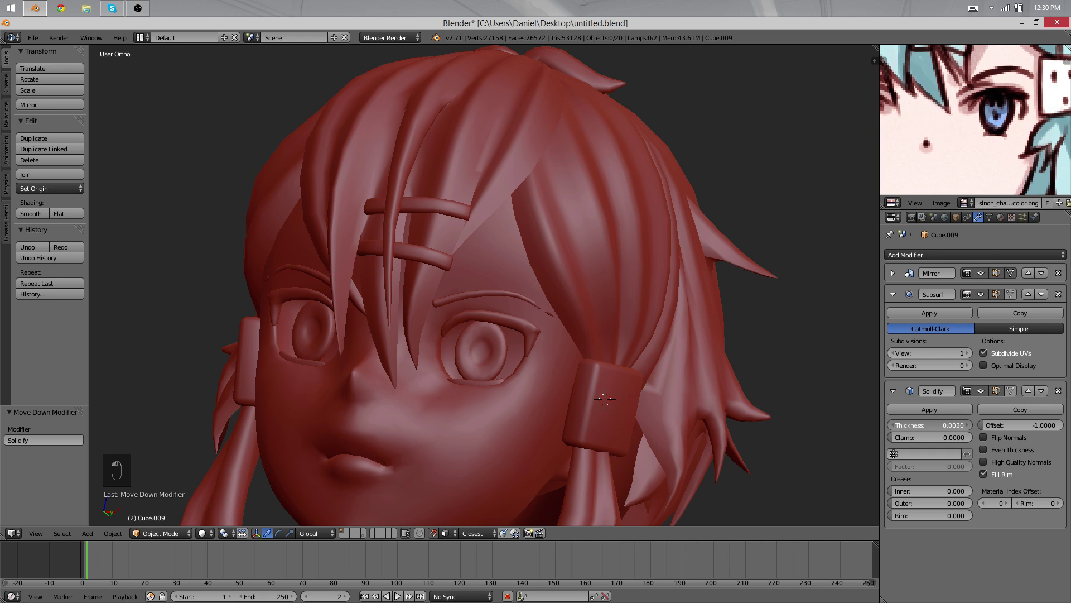
scroll(453, 334, up, 3)
middle_drag(453, 334, 380, 303)
scroll(380, 303, down, 4)
scroll(474, 327, up, 2)
scroll(571, 288, down, 7)
mouse_move(473, 327)
middle_down()
mouse_move(571, 288)
mouse_move(491, 319)
middle_up()
key(KP_1)
scroll(518, 314, up, 5)
scroll(510, 319, up, 3)
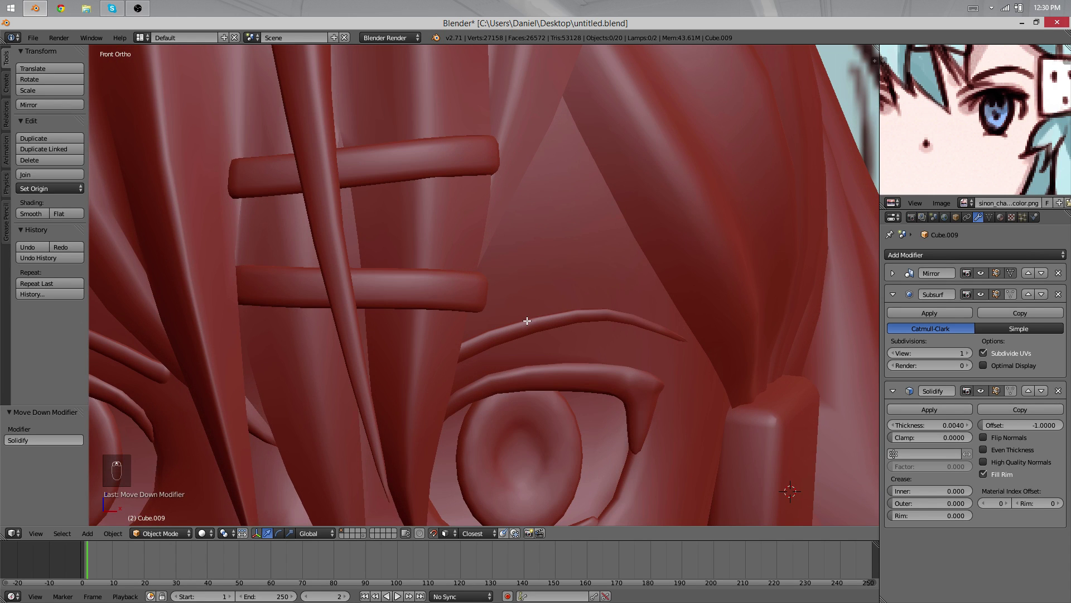
Reposition the vertices near the eyebrow's inner end in the mesh and check the shape on the face
key(Tab)
key(z)
key(g)
key(g)
key(z)
middle_drag(479, 332, 466, 282)
key(g)
click(461, 283)
right_click(464, 317)
key(g)
click(463, 310)
key(g)
click(558, 310)
scroll(474, 303, down, 6)
key(Tab)
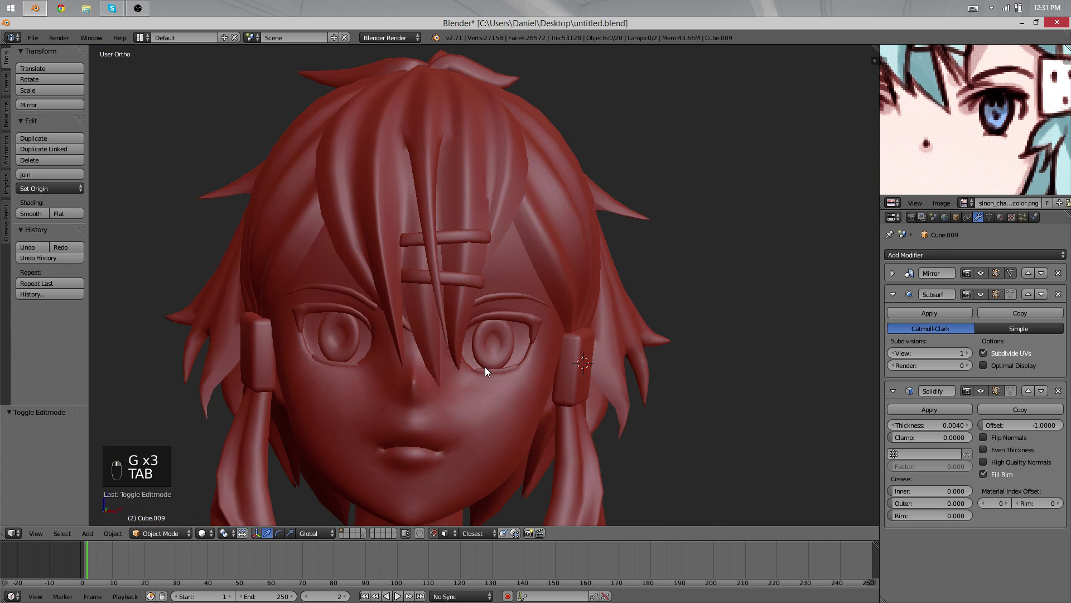
Raise the inner-end vertices of the eyebrow one by one to straighten and taper its inner end
key(Tab)
scroll(504, 327, up, 6)
right_click(328, 351)
key(g)
click(334, 318)
right_click(338, 373)
key(g)
click(337, 346)
right_click(333, 319)
key(g)
click(334, 320)
right_click(311, 354)
key(g)
click(314, 324)
right_click(315, 378)
key(g)
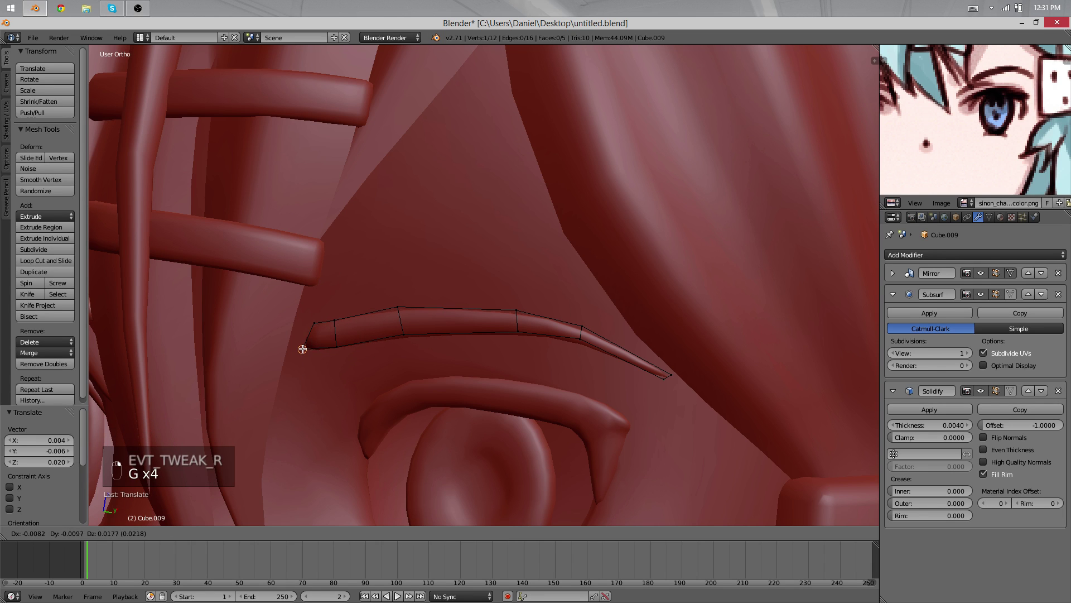
click(309, 347)
key(Tab)
Examine the finished eyebrows on the head from several angles and in the right side view
scroll(371, 333, down, 8)
middle_drag(372, 333, 552, 343)
scroll(553, 343, up, 1)
middle_drag(268, 301, 545, 261)
scroll(607, 263, down, 3)
scroll(491, 306, up, 3)
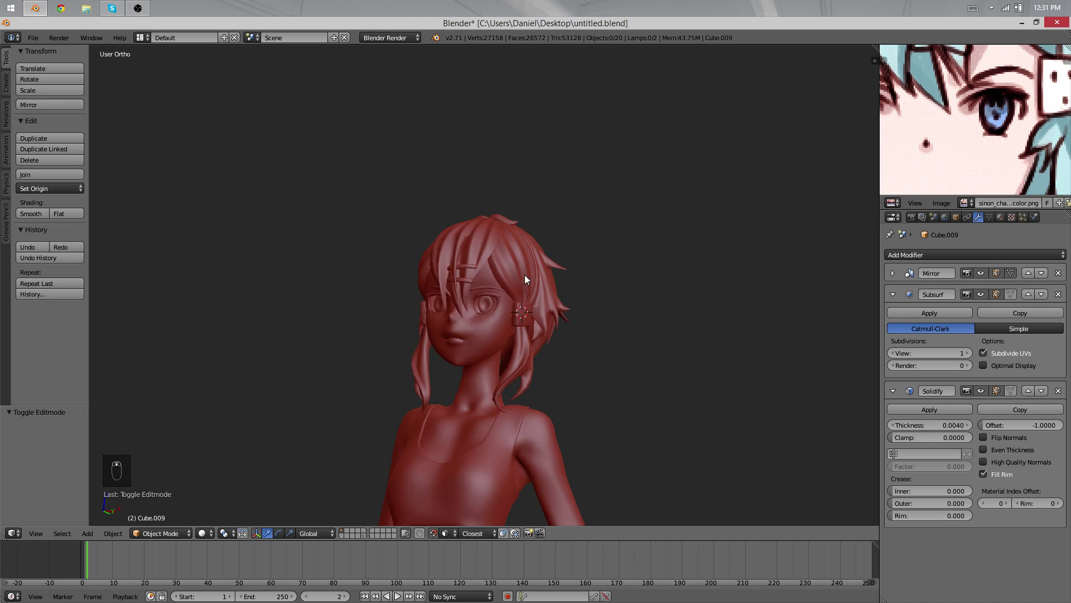
key(KP_3)
scroll(385, 284, up, 6)
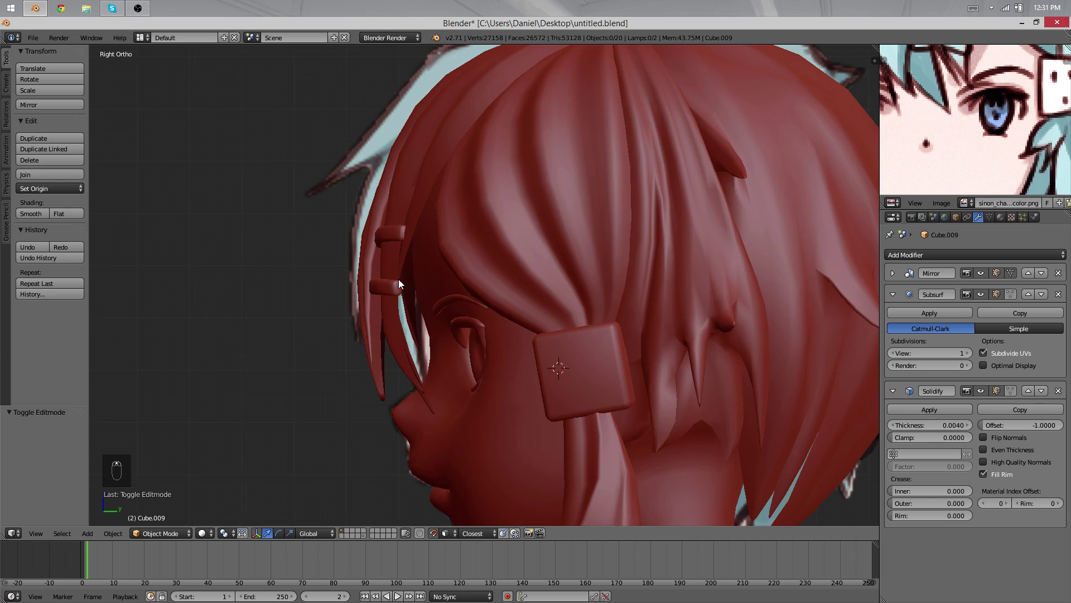
Examine the eyebrows, eye and face of the head from the side and from low angles
scroll(399, 284, down, 3)
scroll(397, 285, down, 2)
middle_drag(397, 284, 615, 304)
middle_drag(521, 288, 651, 175)
scroll(553, 308, up, 3)
scroll(553, 310, up, 2)
scroll(544, 296, down, 6)
scroll(622, 232, up, 6)
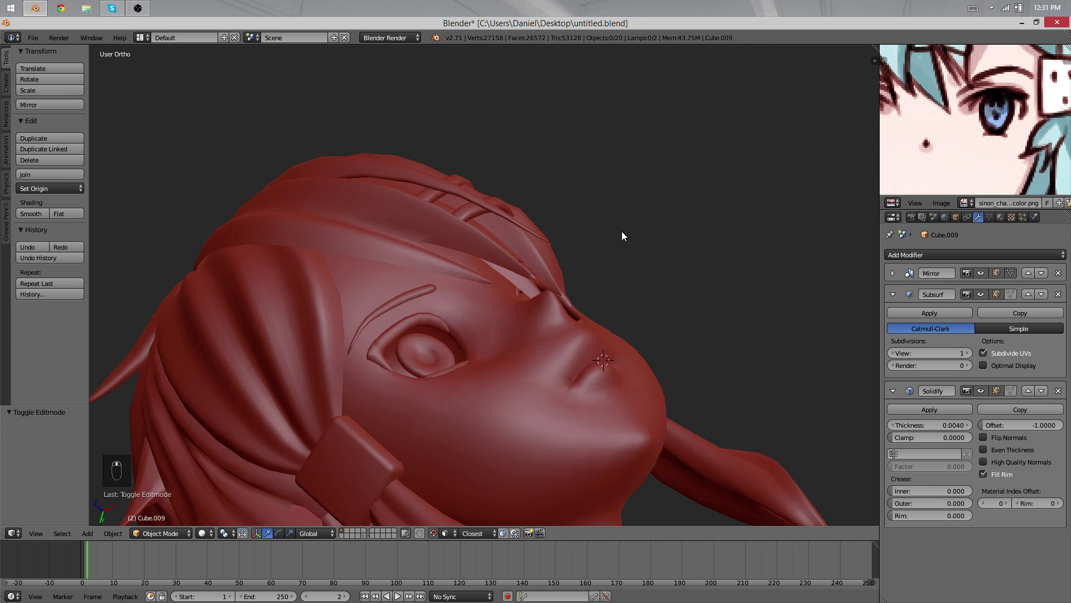
Examine the character's whole body and lower legs, including a front view comparison with the reference images
middle_drag(622, 236, 406, 327)
scroll(681, 357, down, 5)
scroll(407, 327, down, 5)
shift+middle_drag(620, 379, 637, 270)
scroll(636, 270, up, 6)
shift+middle_drag(619, 385, 662, 306)
key(q)
scroll(662, 306, up, 5)
scroll(738, 297, down, 5)
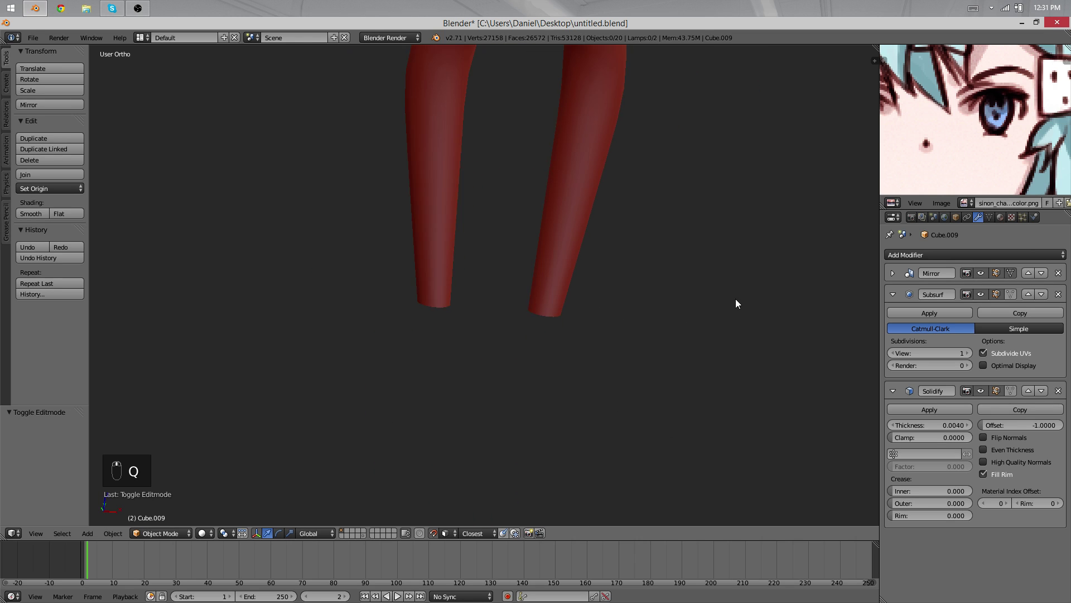
middle_drag(737, 300, 751, 283)
shift+middle_drag(577, 202, 539, 221)
shift+middle_drag(628, 218, 623, 301)
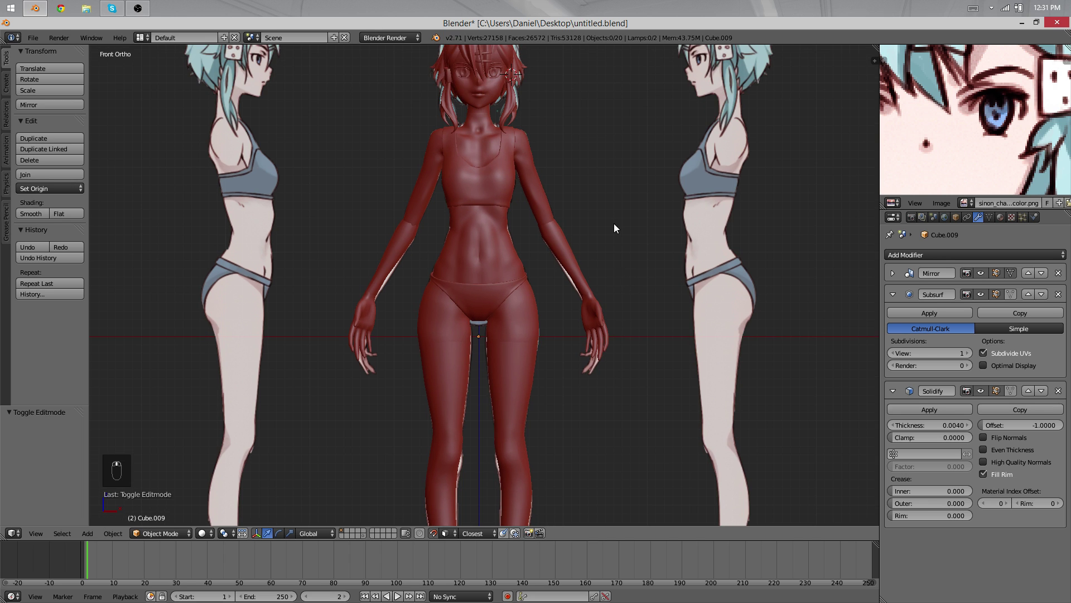
shift+middle_drag(615, 242, 624, 264)
middle_drag(658, 210, 587, 356)
scroll(594, 298, down, 5)
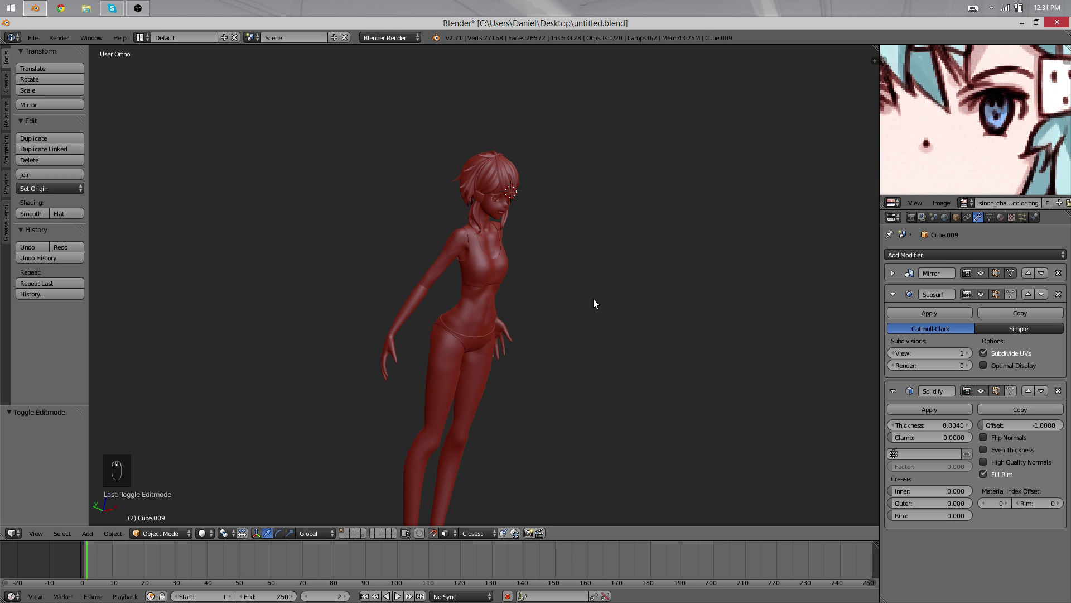
middle_drag(594, 299, 541, 289)
scroll(535, 265, up, 5)
middle_drag(564, 249, 556, 326)
Reset the 3D cursor to the scene's centre, leave all objects deselected, and check the full figure from the side and front
key(shift+c)
key(a)
key(a)
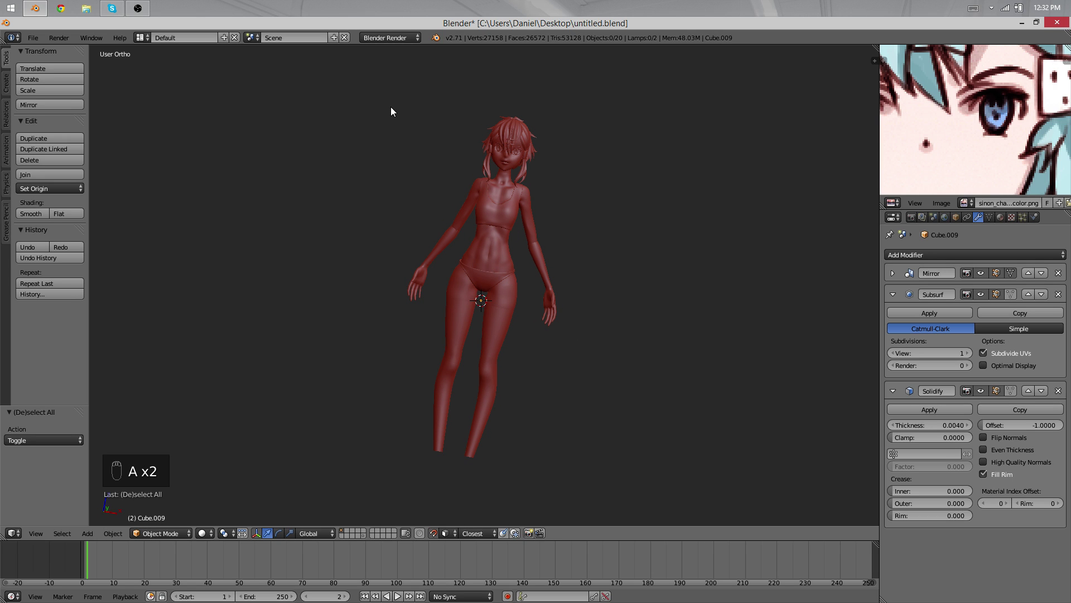
middle_drag(529, 142, 744, 285)
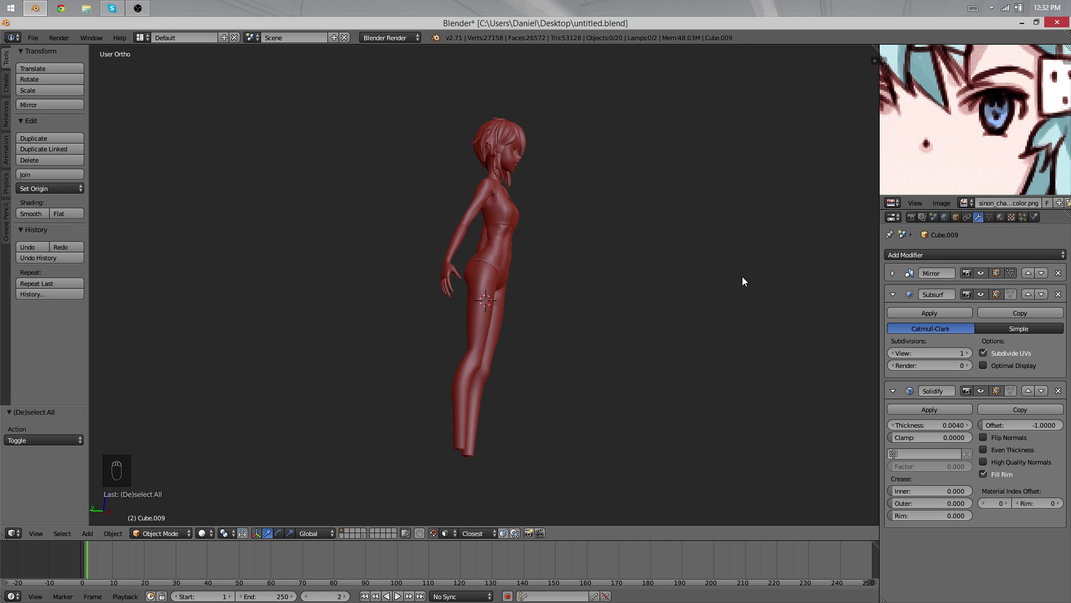
middle_drag(625, 309, 422, 294)
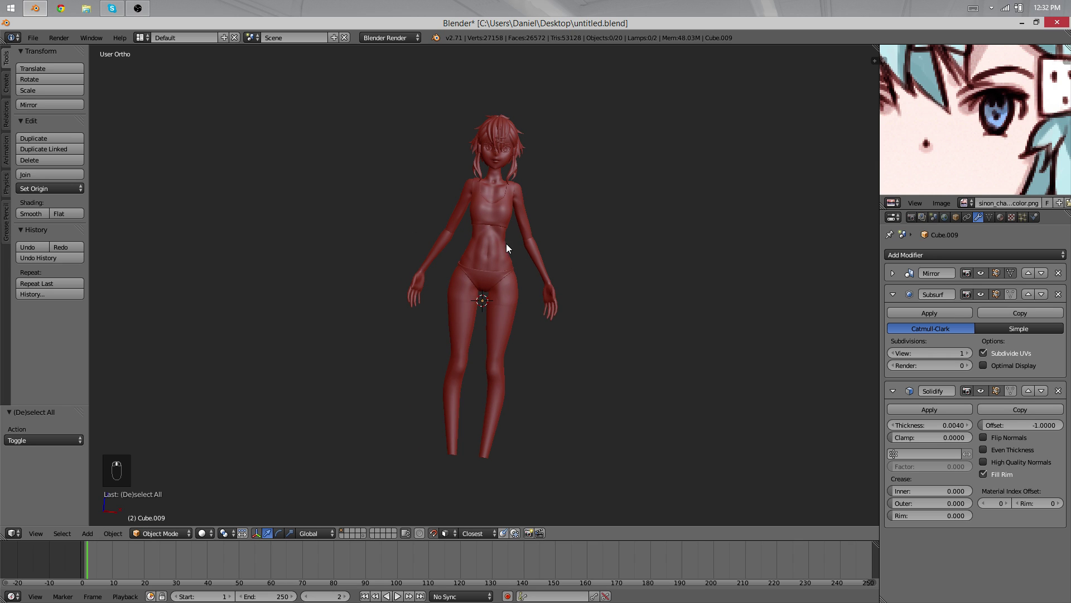
scroll(563, 276, up, 2)
scroll(563, 277, down, 1)
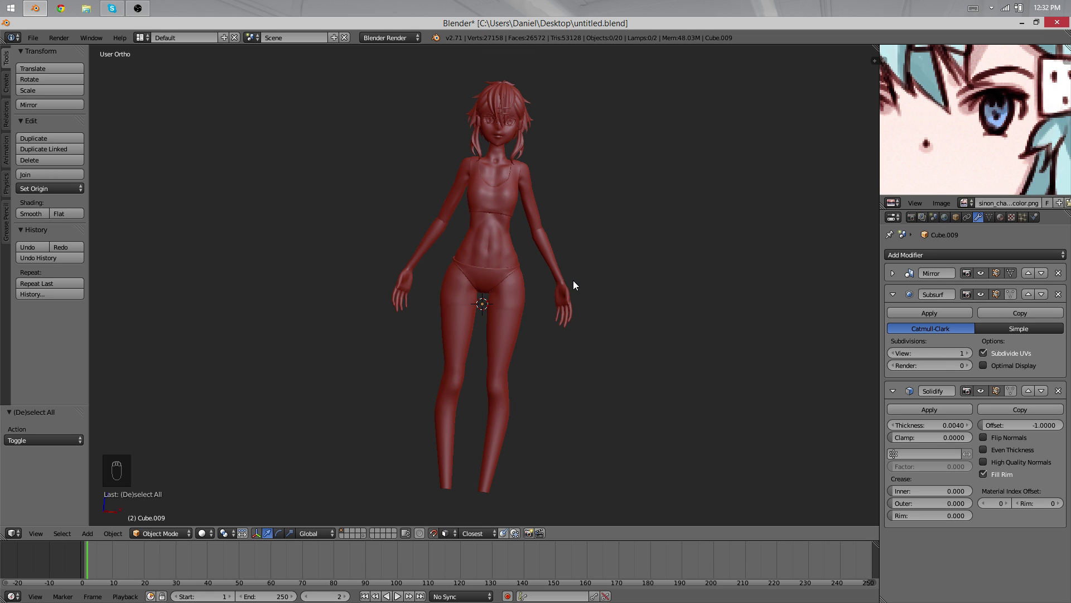